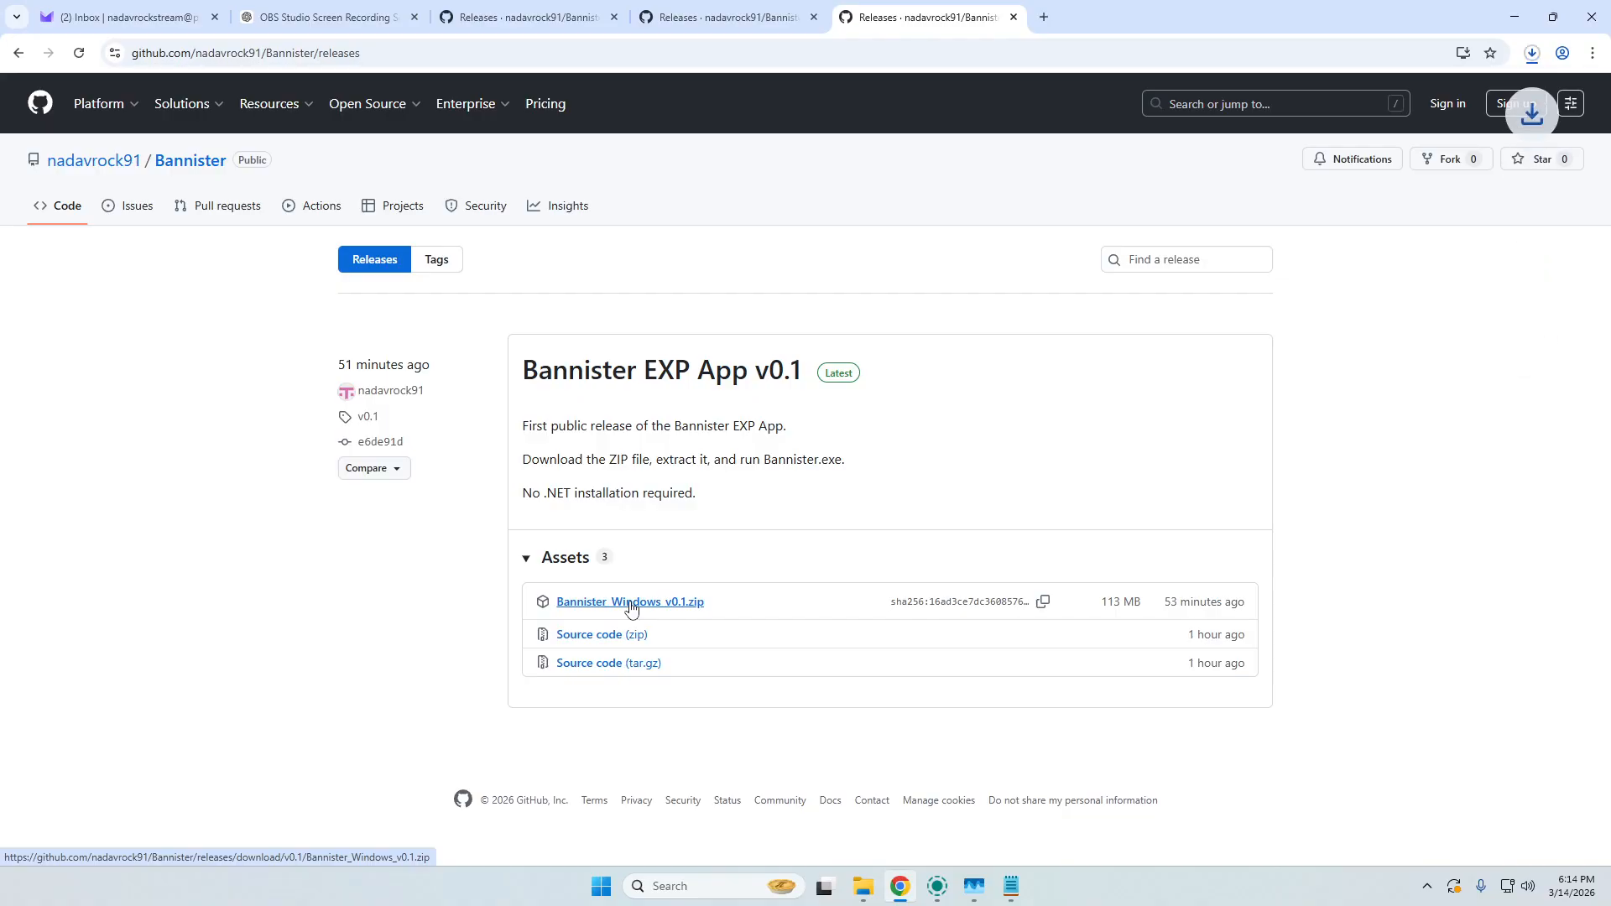
Minimize the browser and text editor, and close the extra File Explorer windows, keeping only the recordings folder open.
left_click(1514, 15)
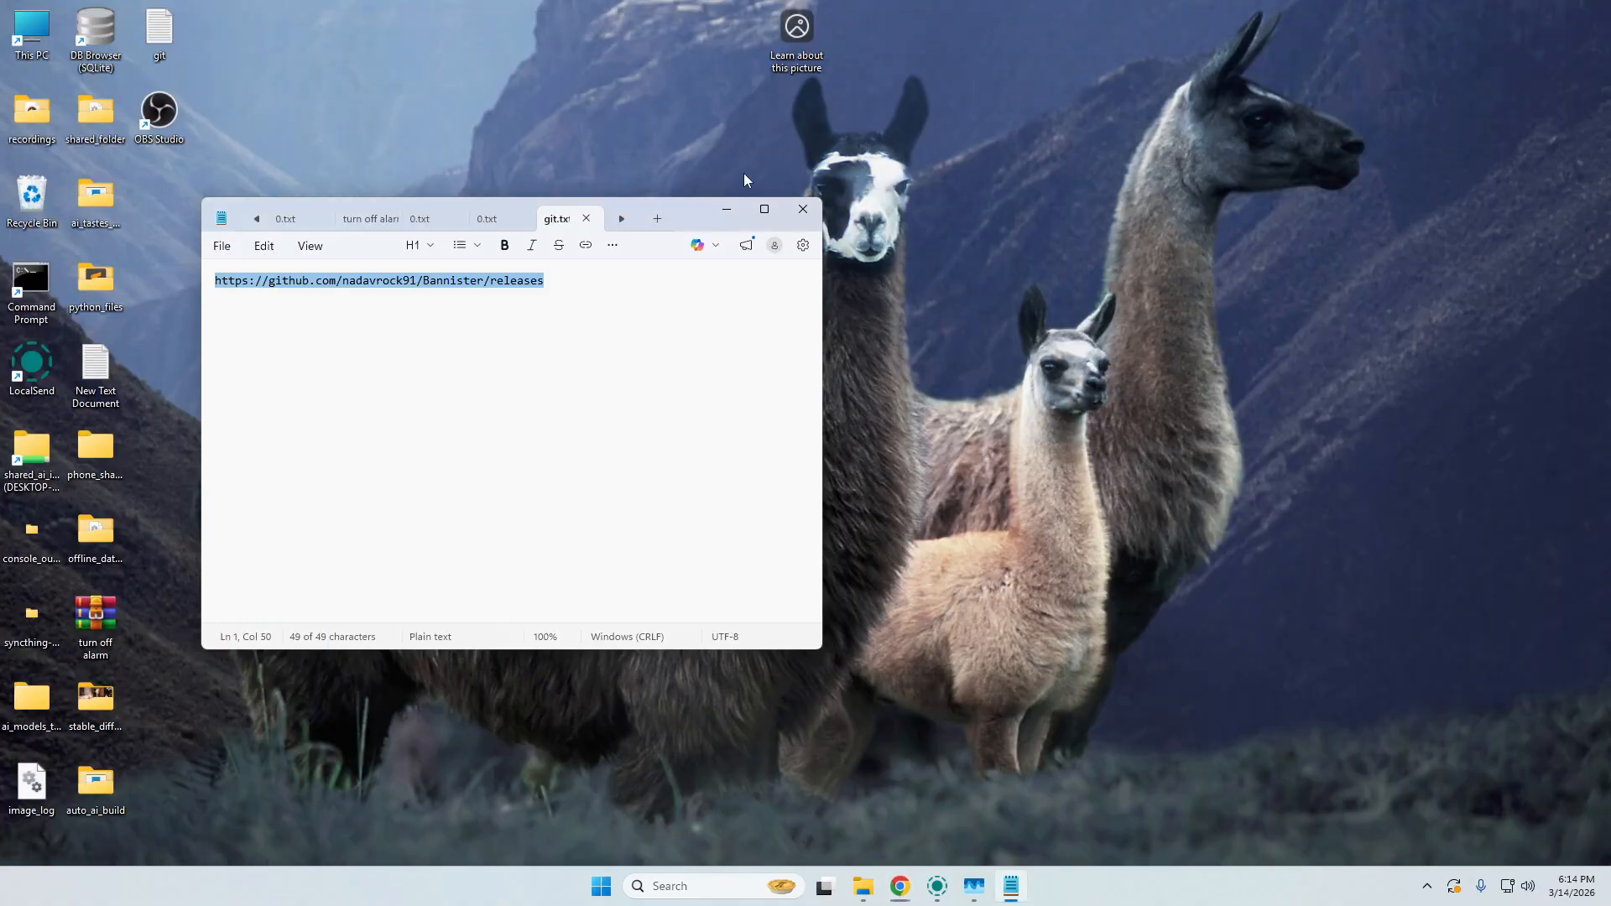
left_click(730, 208)
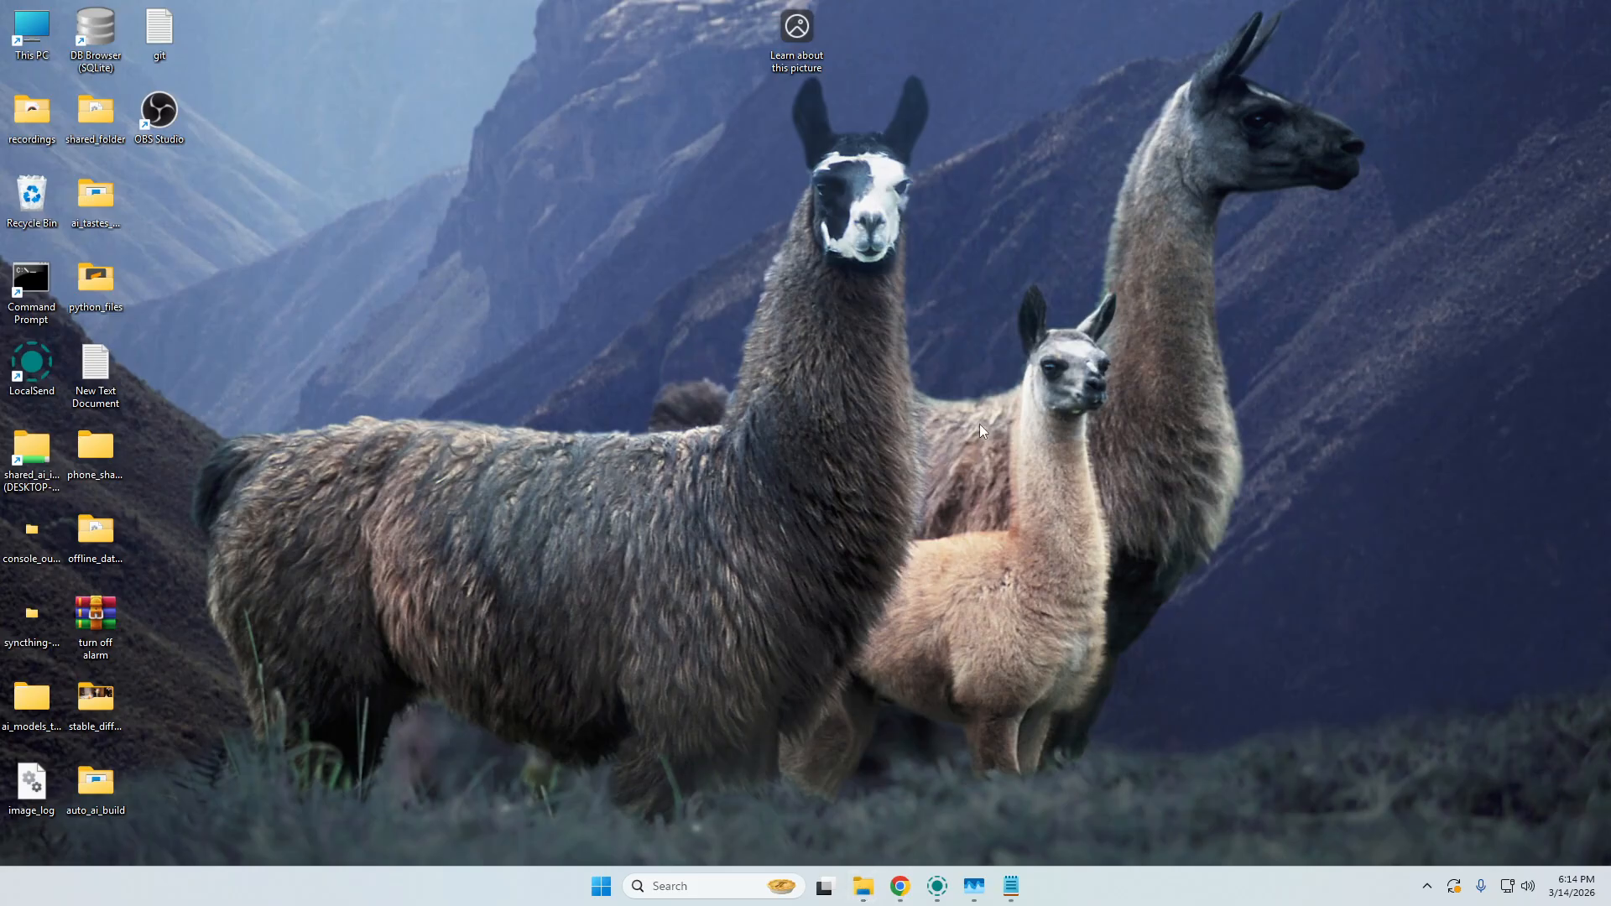
mouse_move(864, 890)
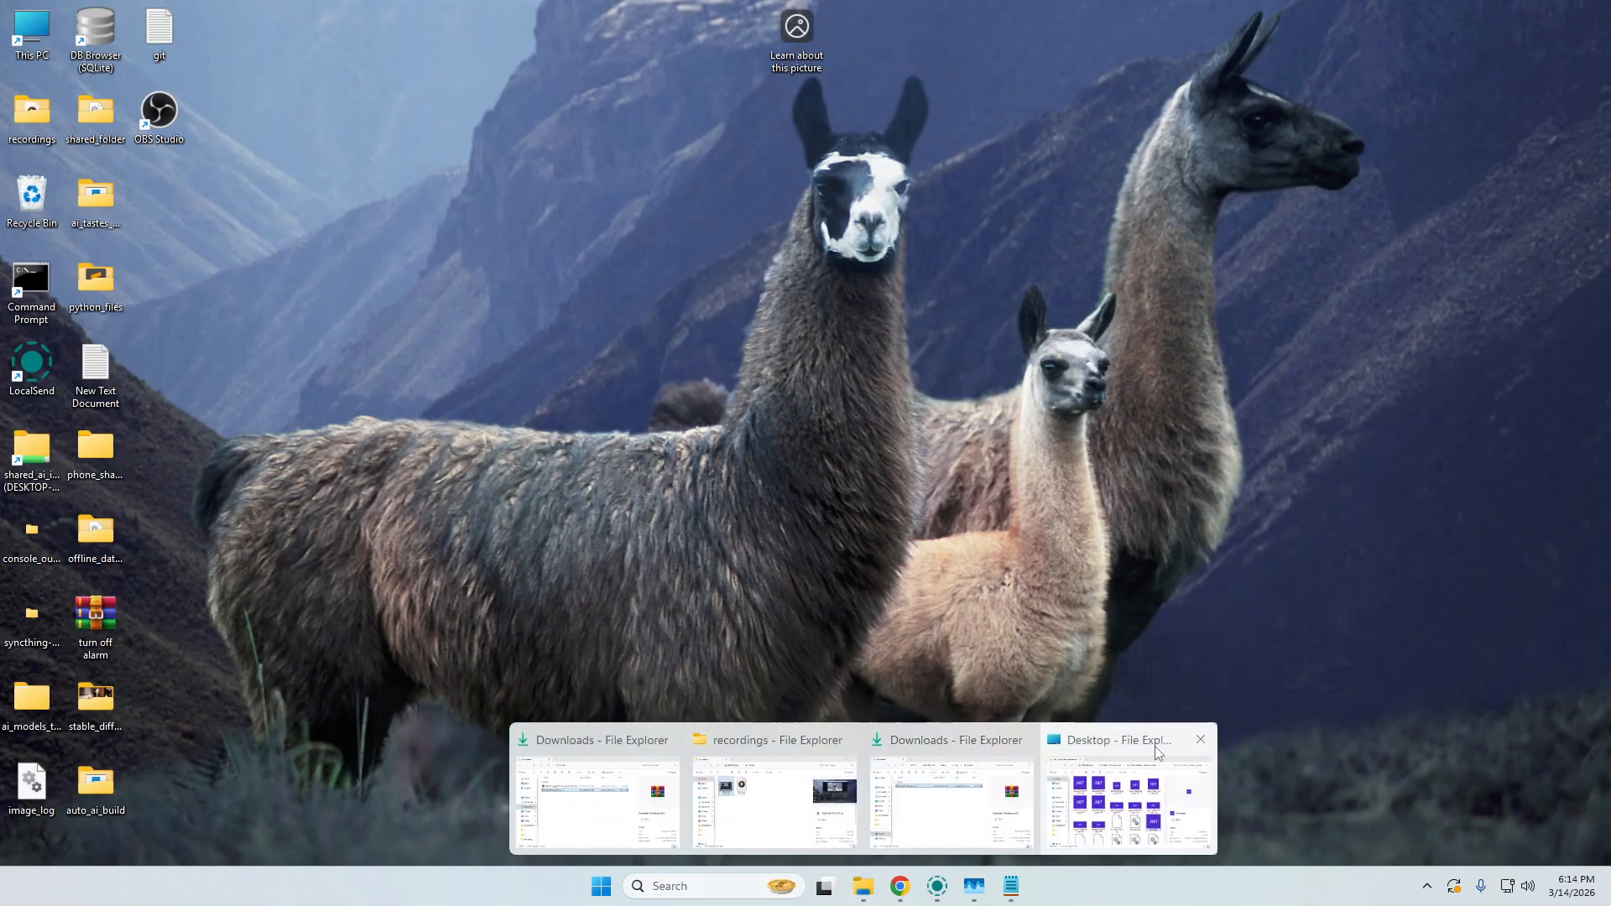
left_click(1198, 738)
left_click(1109, 742)
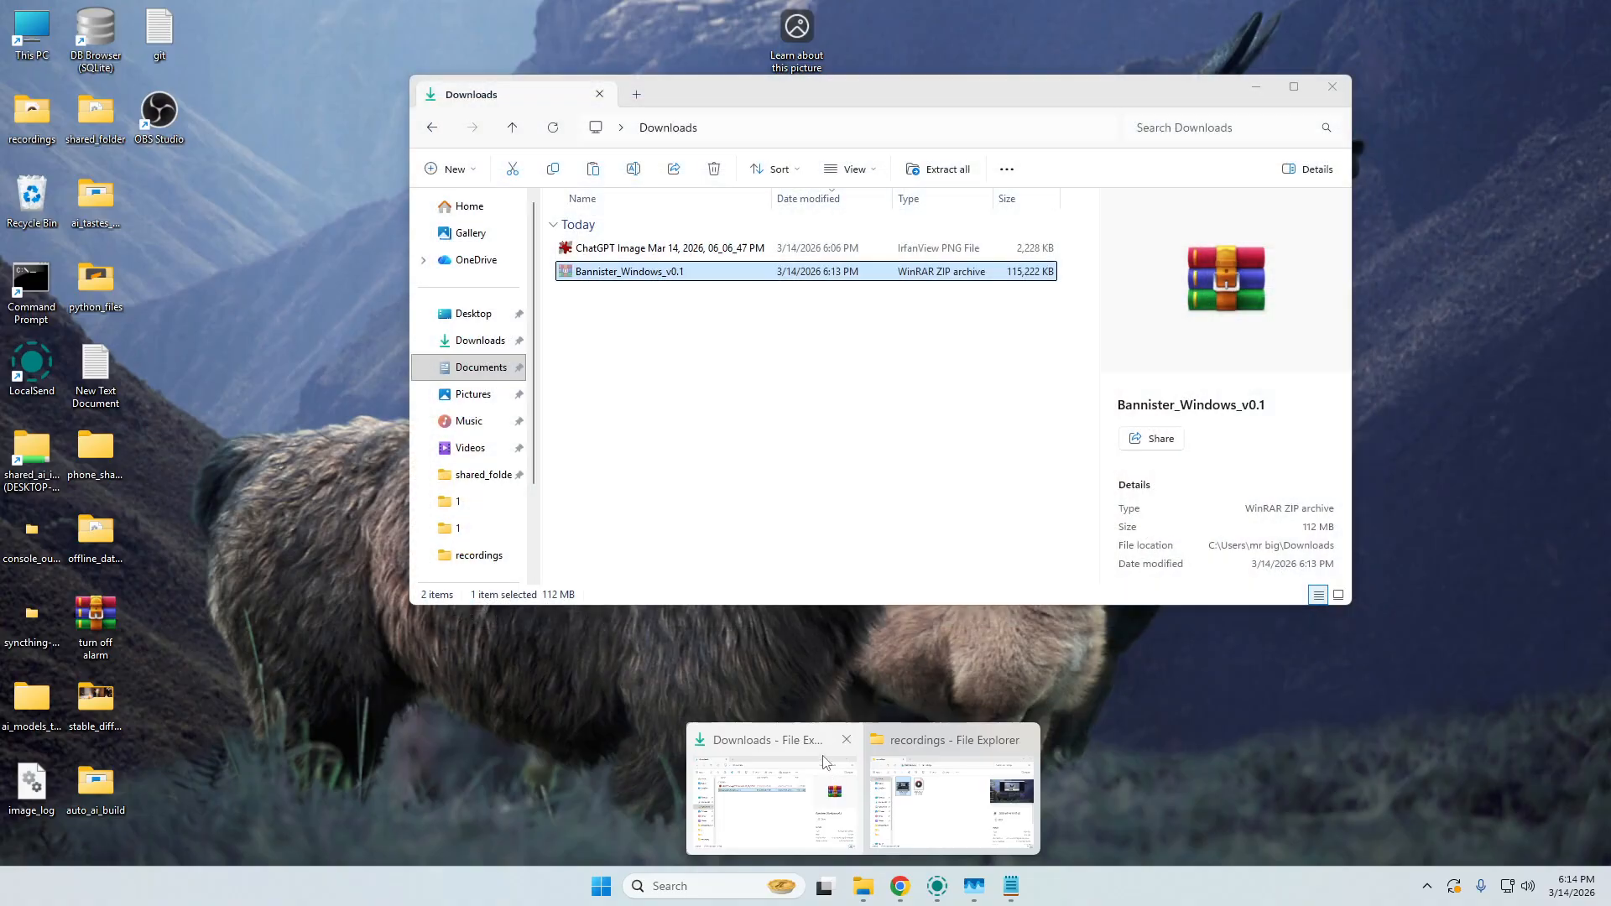
left_click(848, 739)
left_click(853, 804)
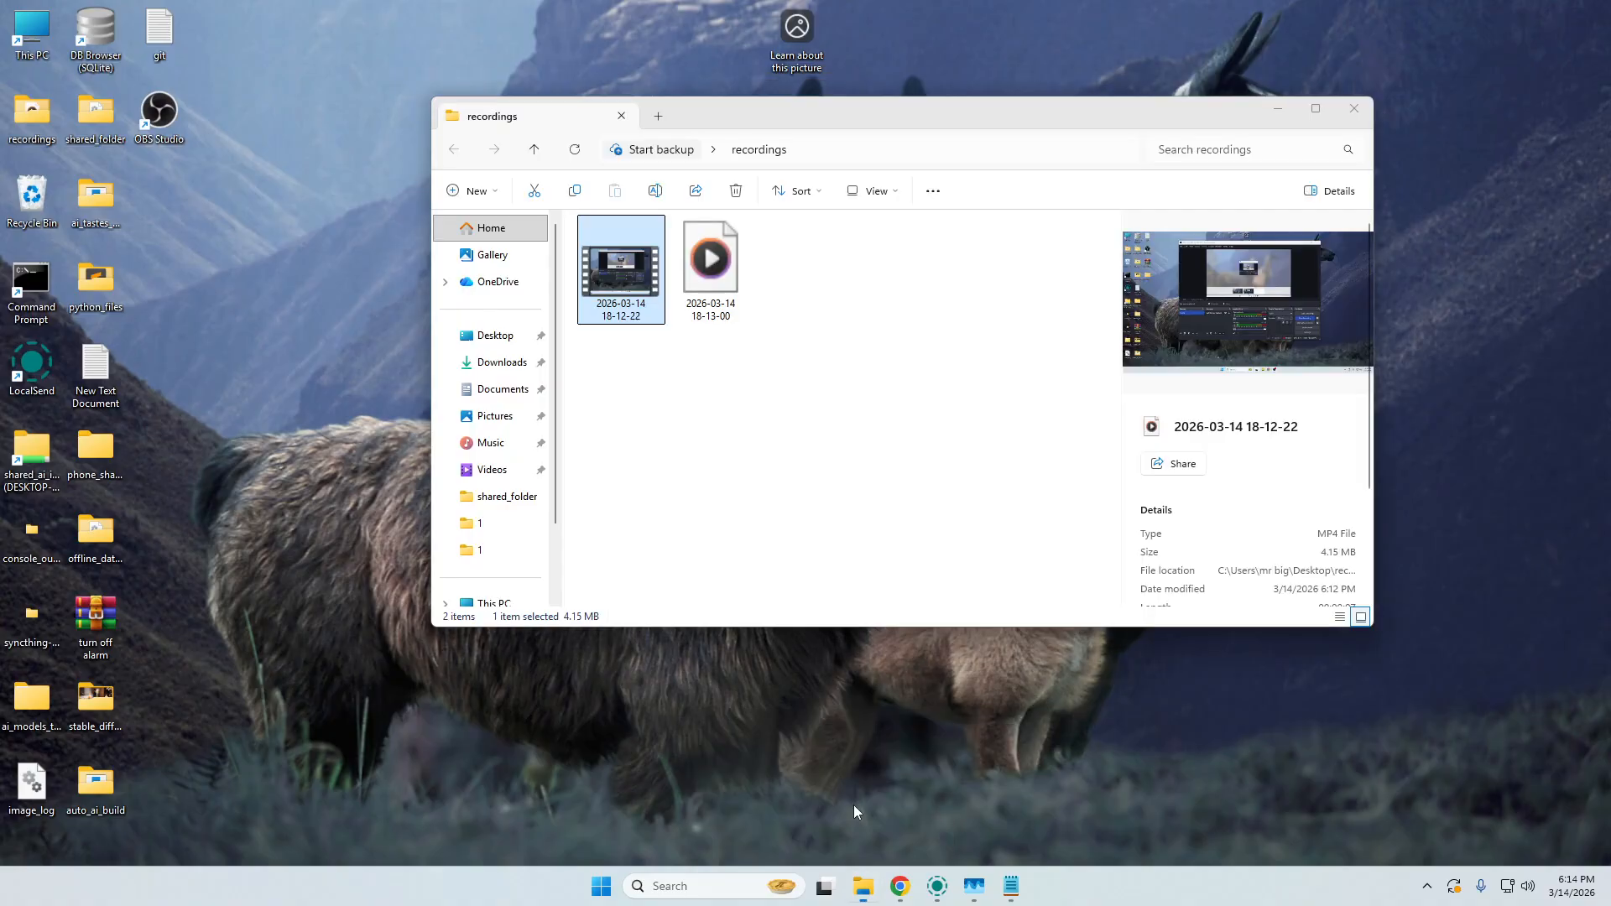
Move the Bannister_Windows_v0.1 archive from the Downloads folder to the desktop and close the folder window.
left_click(501, 366)
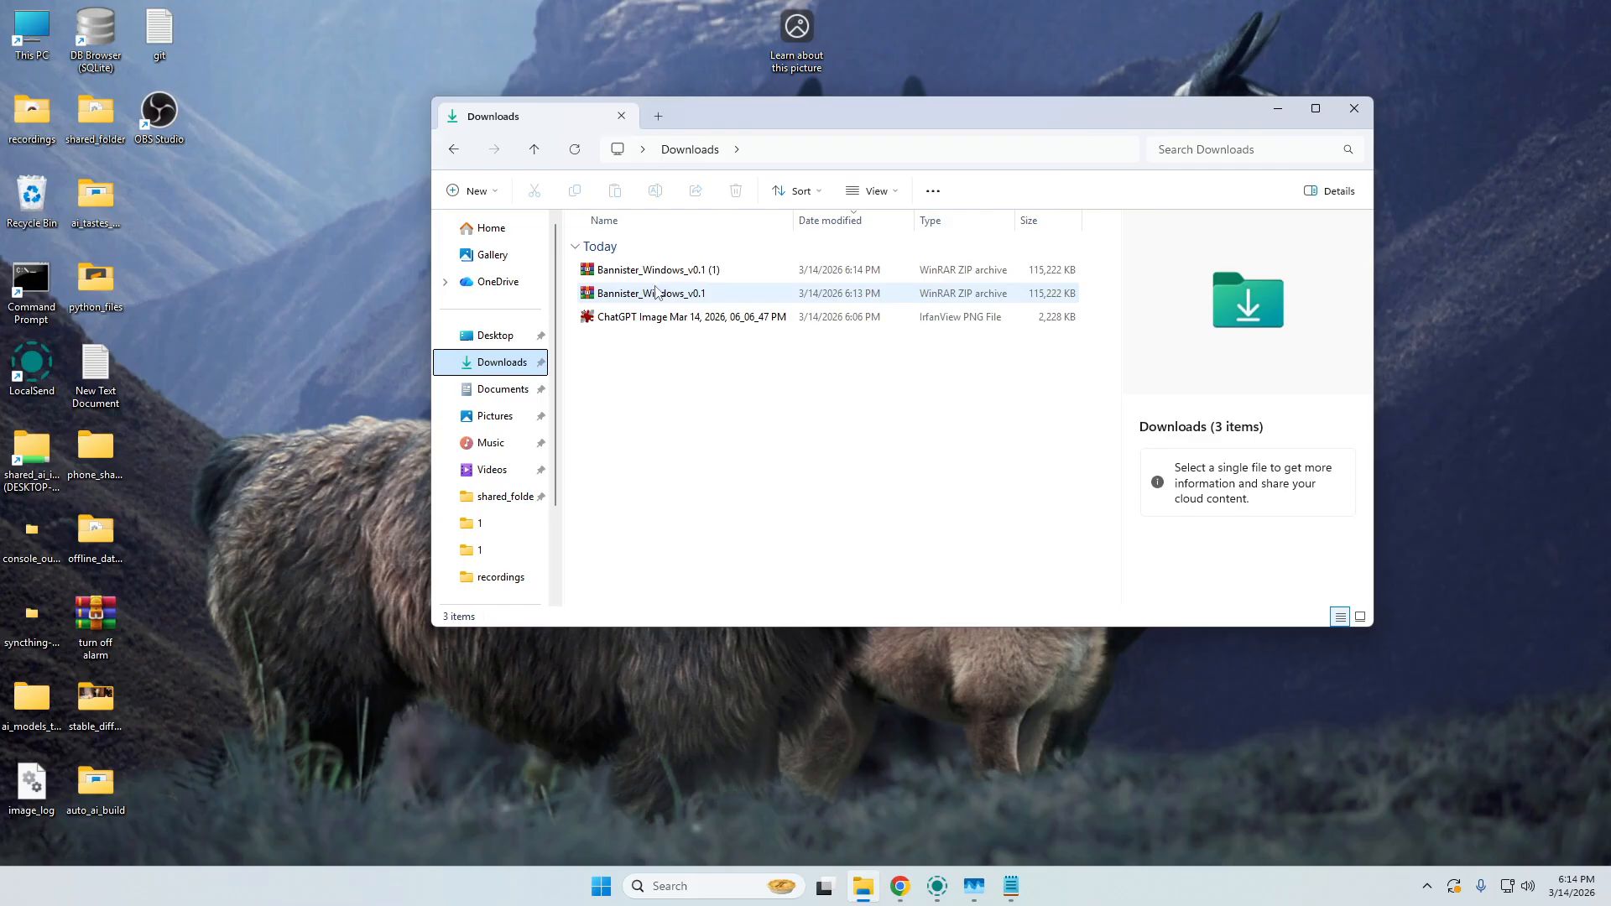
left_click(287, 345)
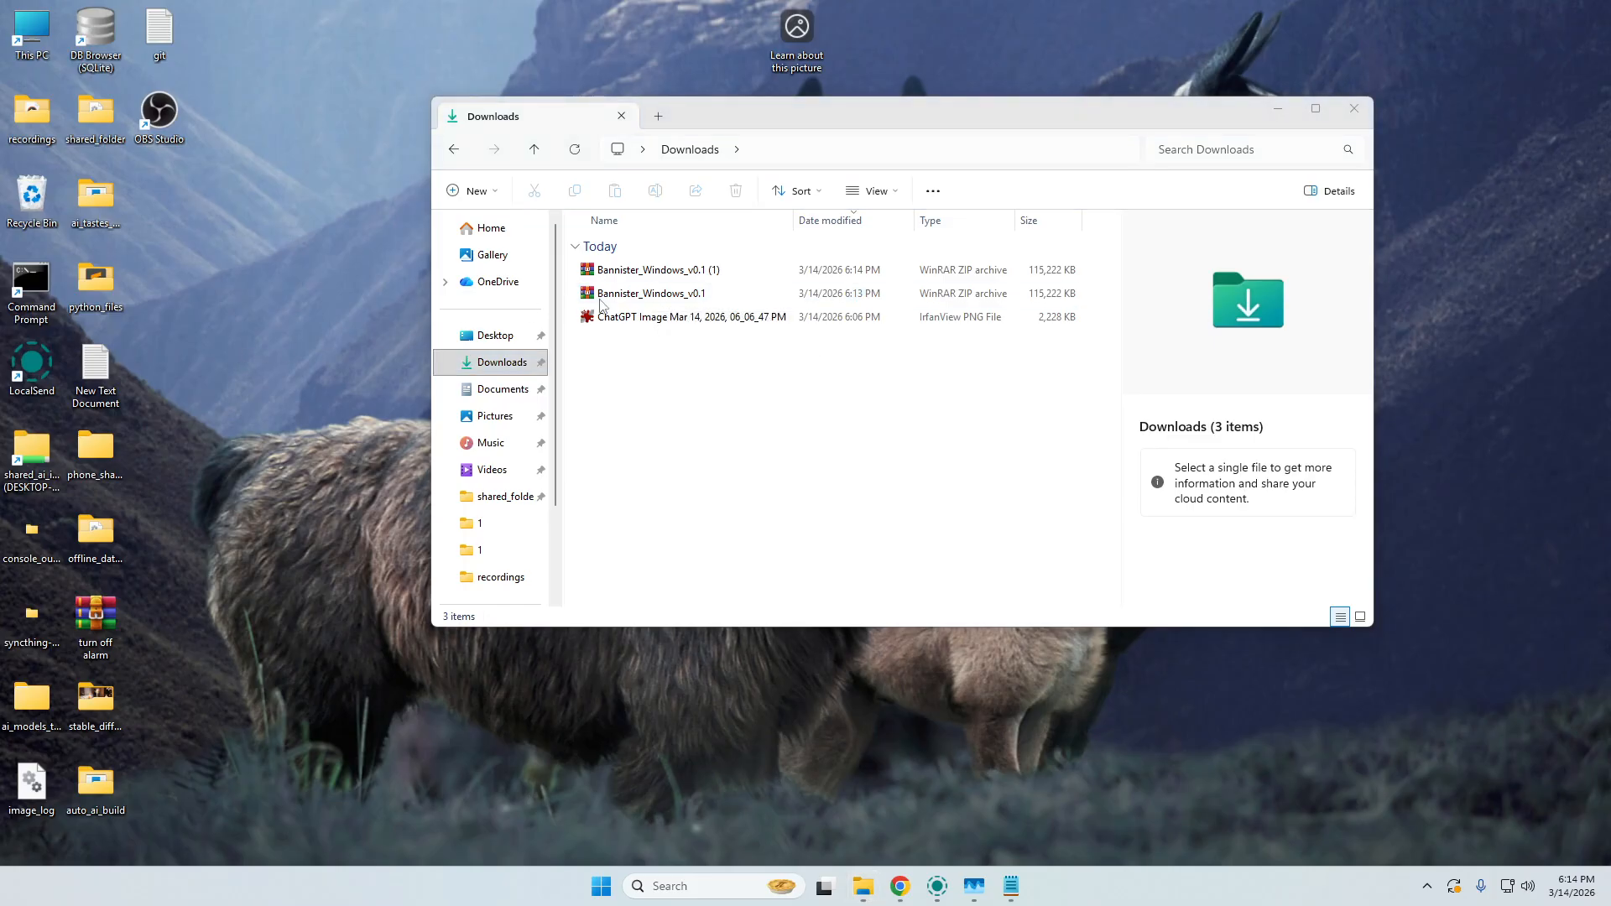
left_click(601, 297)
key("ctrl+x")
left_click(364, 327)
key("ctrl+v")
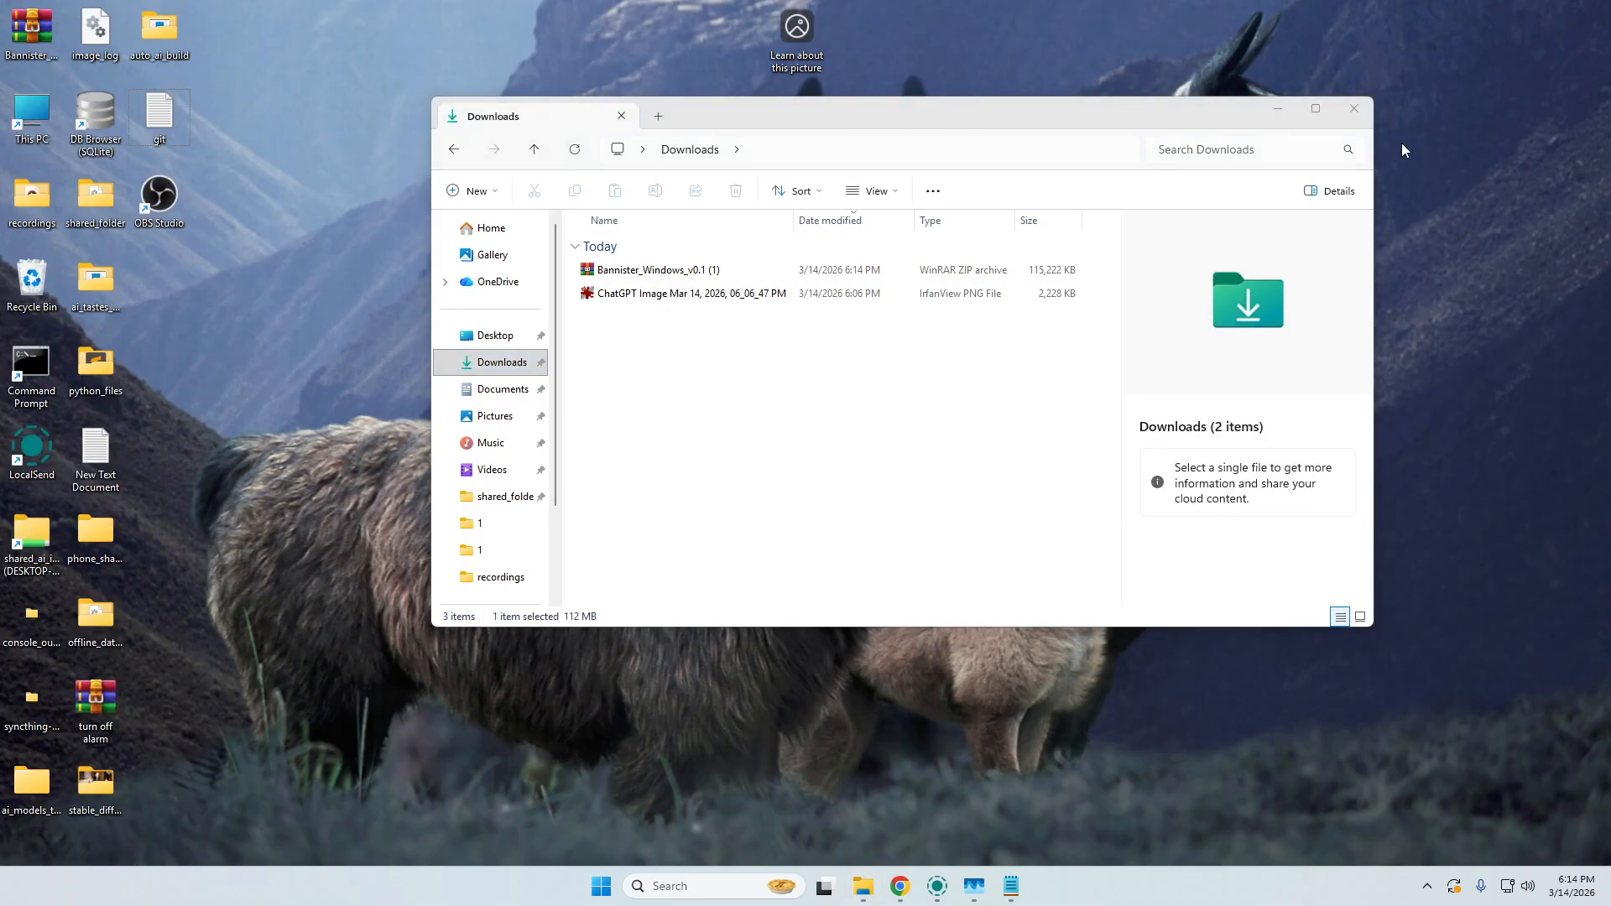
left_click(1368, 111)
Rearrange the desktop icons so This PC is in the corner, OBS Studio below it, and the Bannister archive below the git file.
left_click_drag(32, 29, 159, 281)
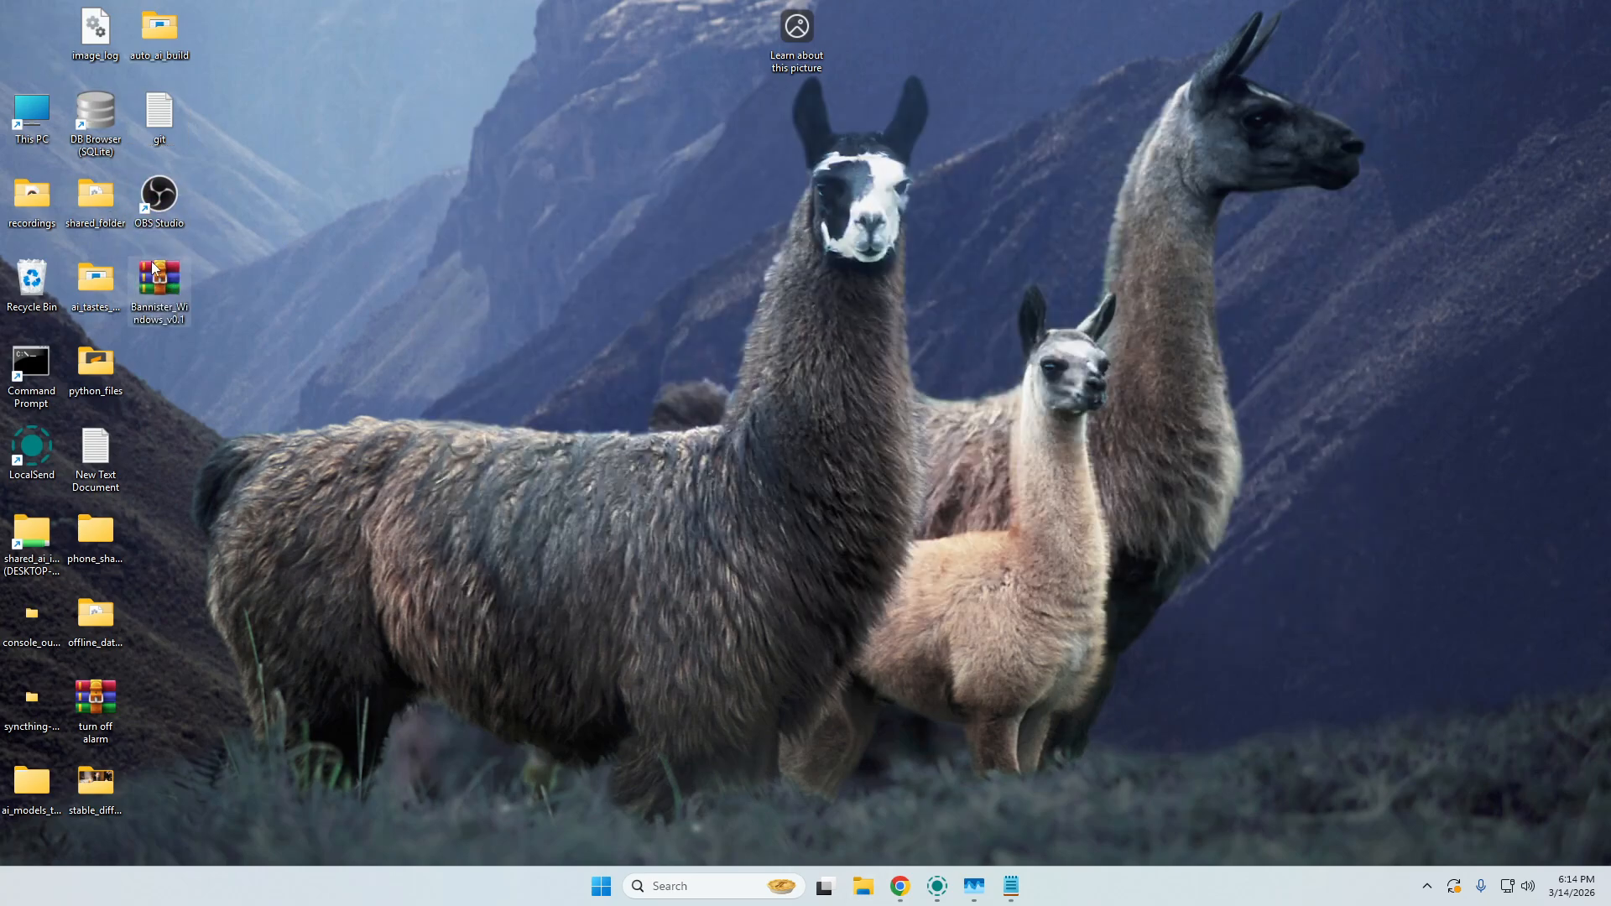
left_click_drag(38, 113, 31, 29)
left_click_drag(159, 198, 33, 113)
left_click_drag(172, 277, 147, 204)
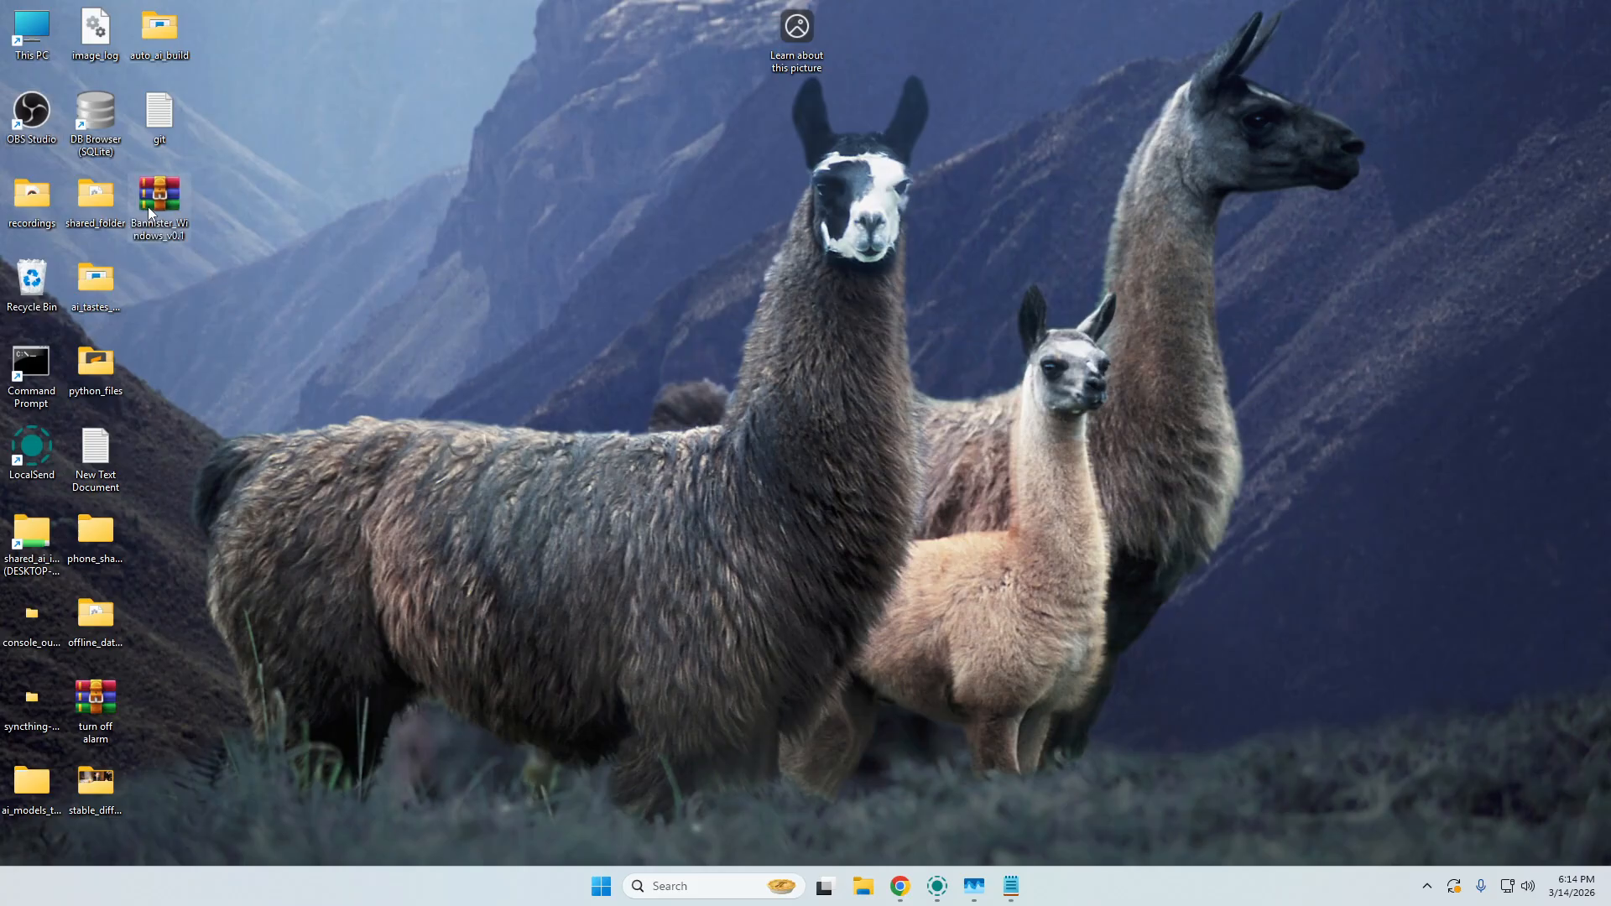
Extract the Bannister_Windows_v0.1 archive to its default desktop folder and close the extracted folder's window.
right_click(147, 206)
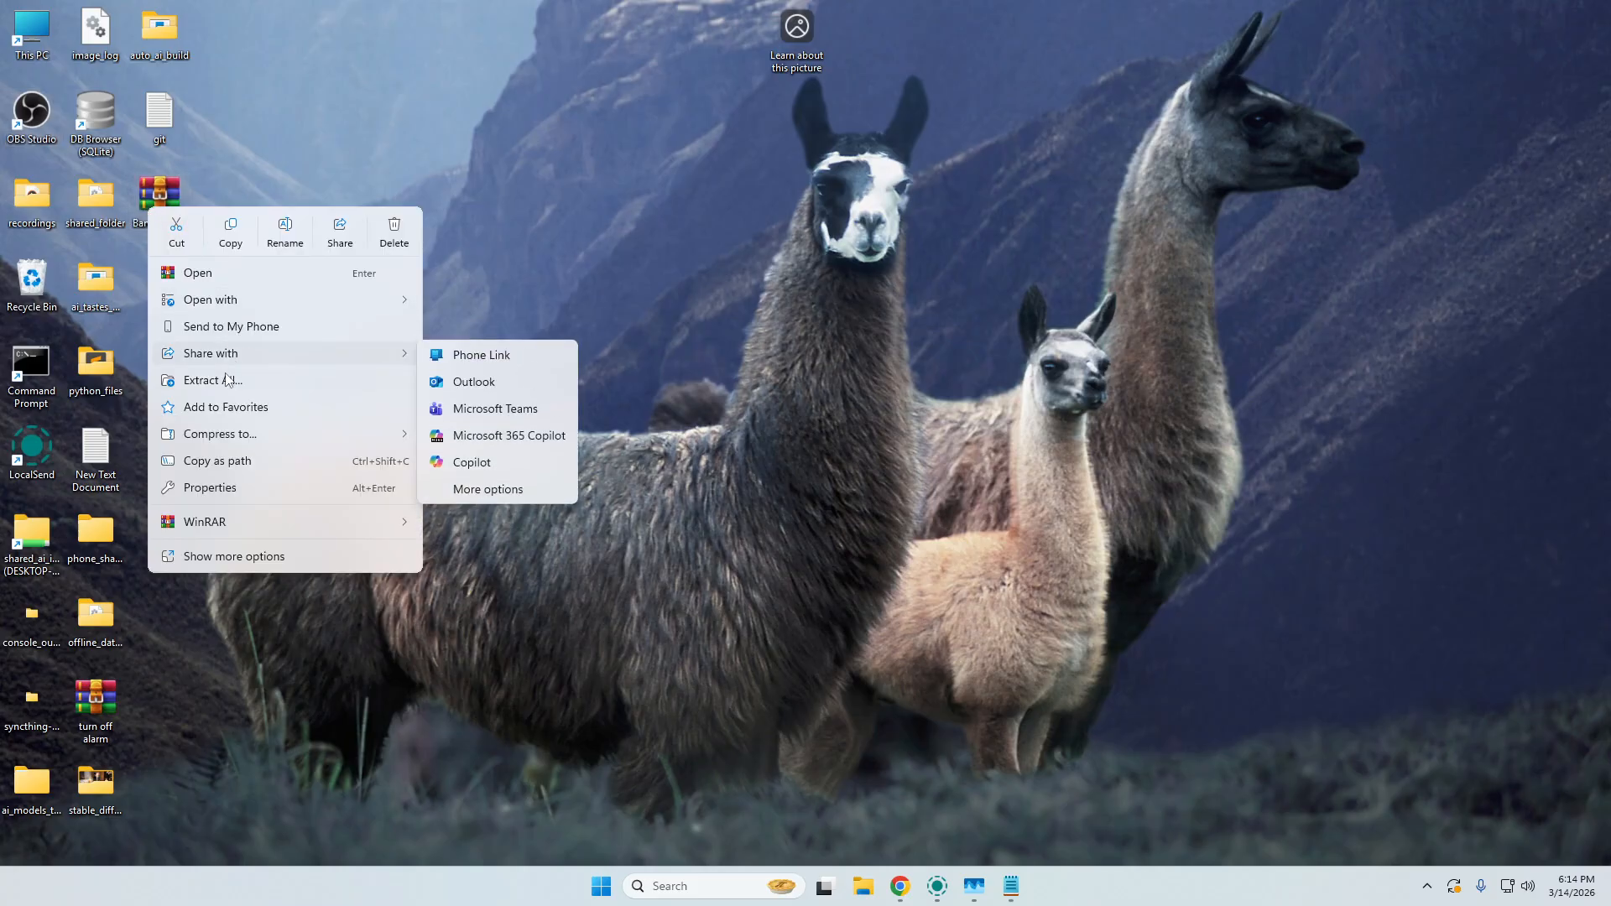
left_click(227, 380)
left_click(947, 604)
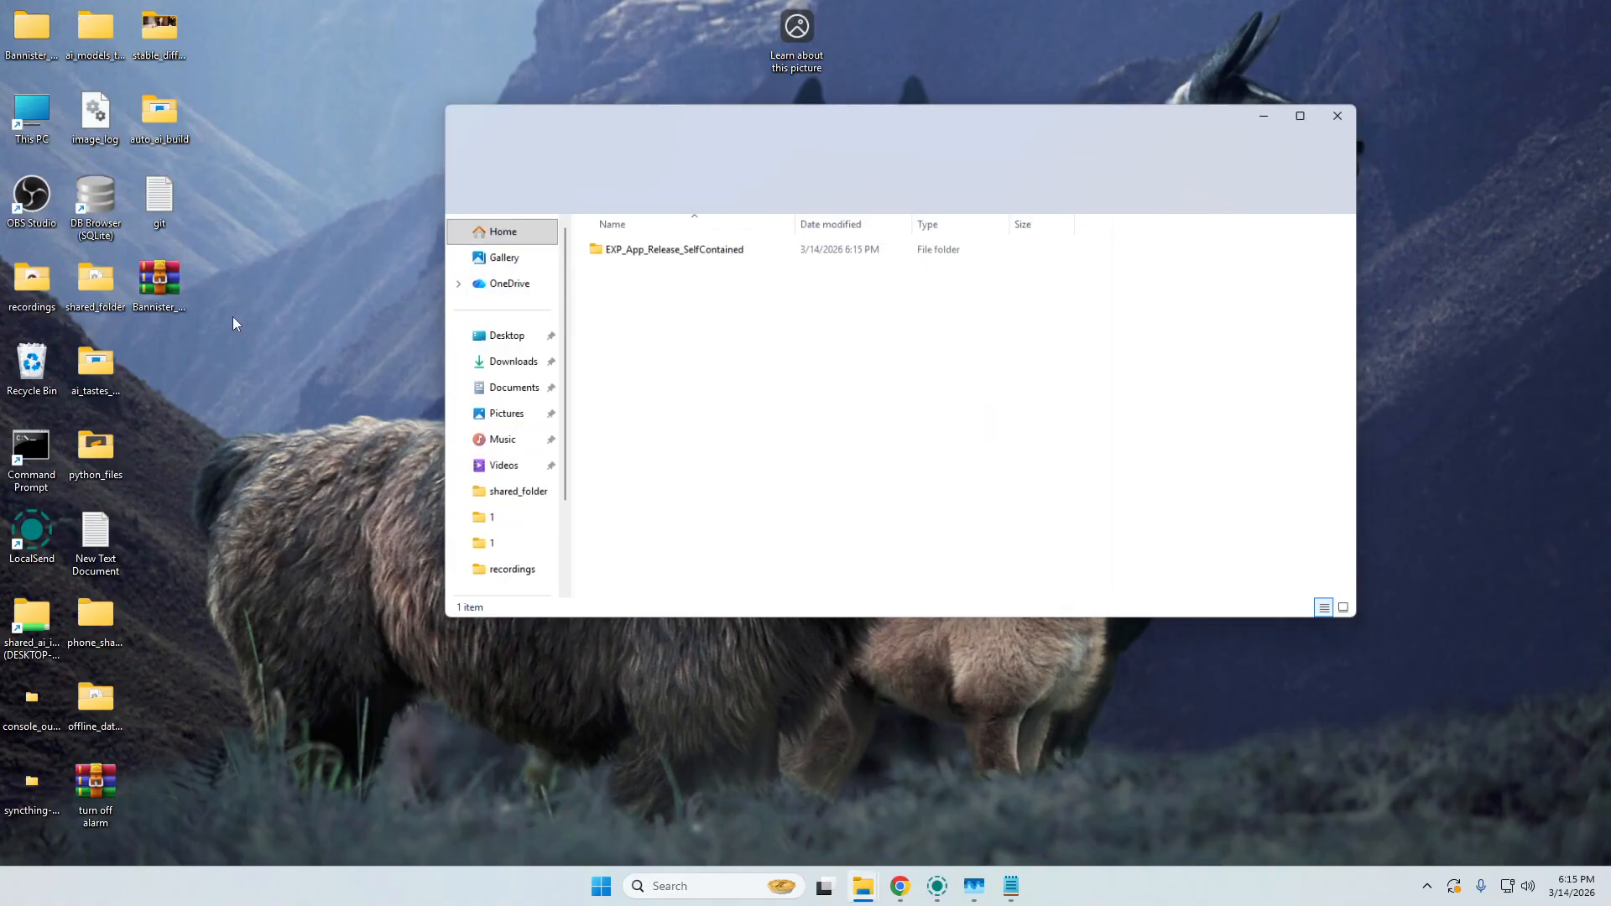
left_click(1356, 109)
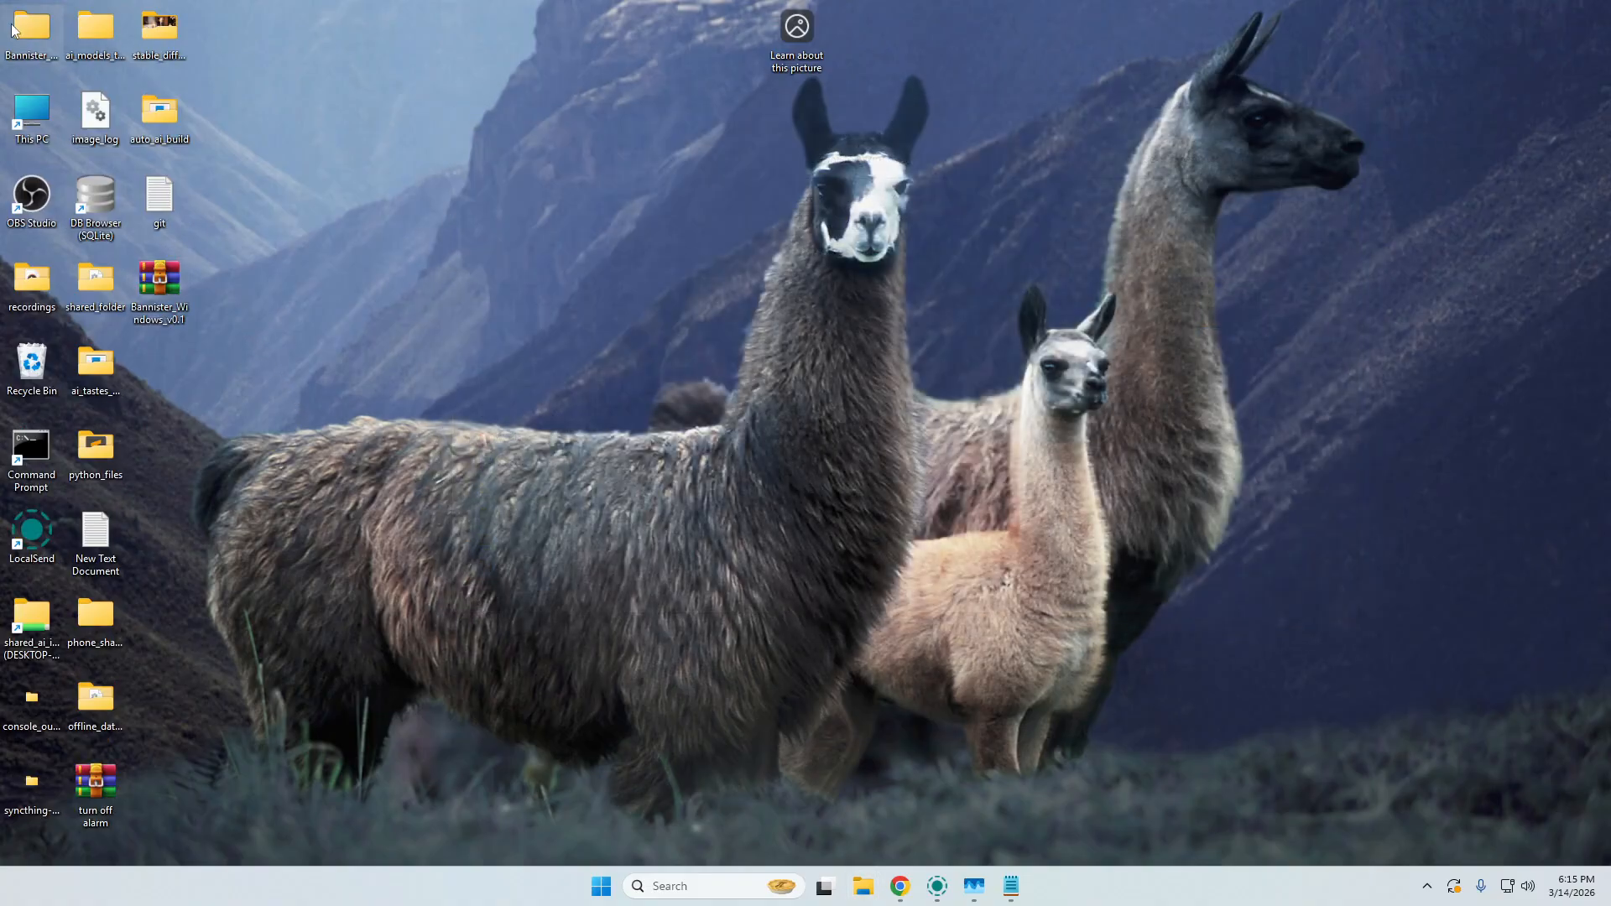
Rearrange the desktop icons, placing DB Browser below This PC, the archive beside OBS Studio, and the extracted folder beside shared_folder.
left_click_drag(11, 31, 164, 357)
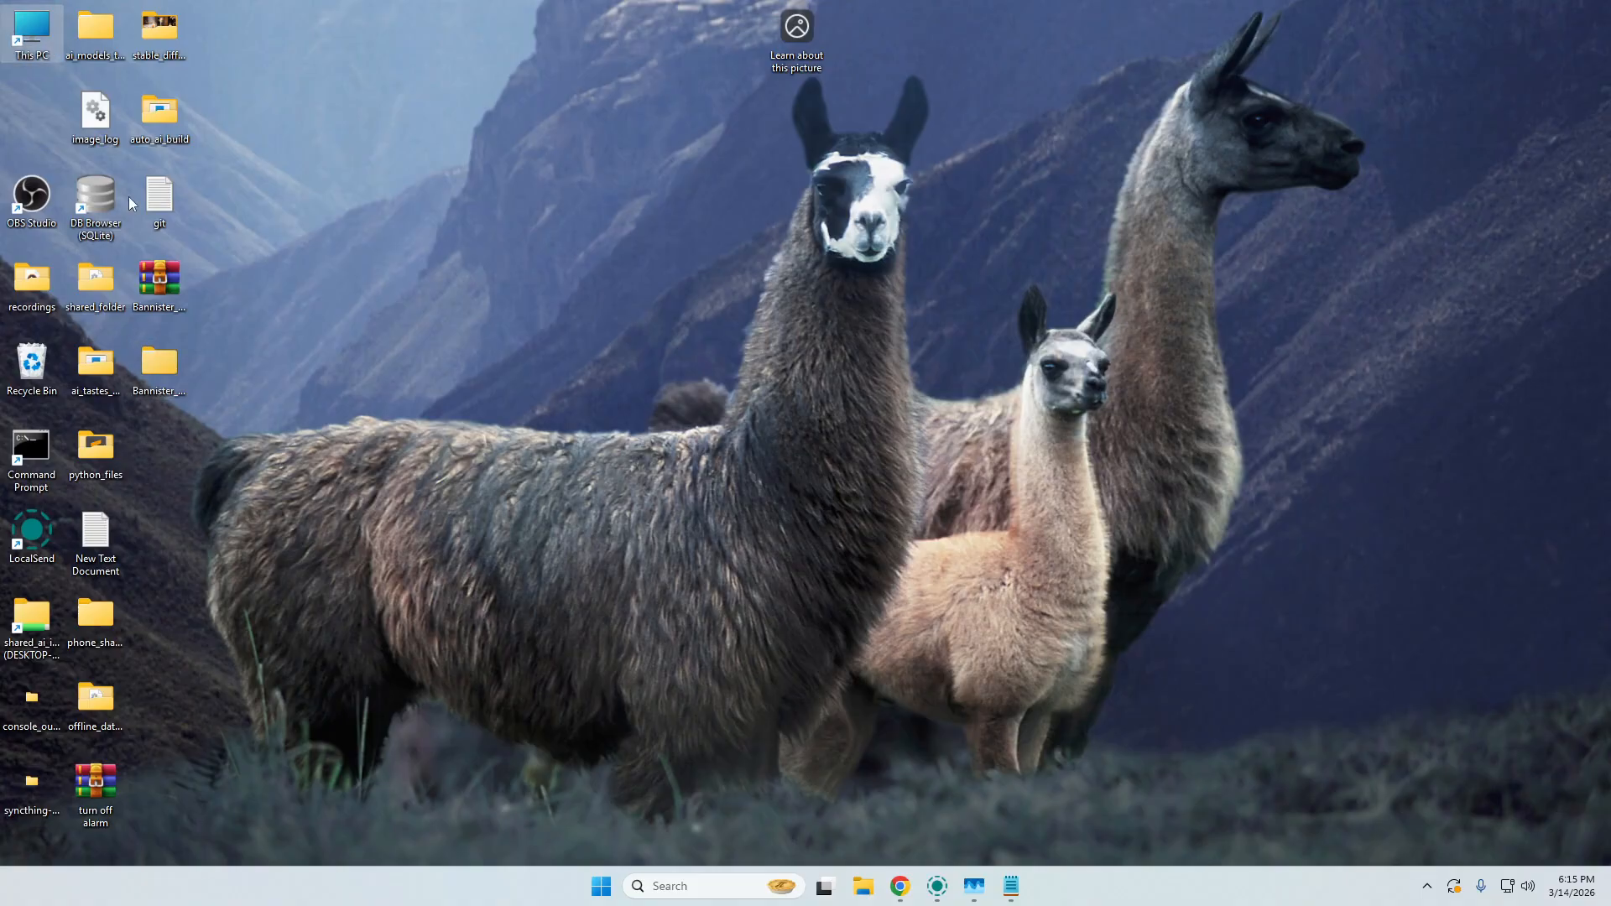
left_click_drag(101, 199, 32, 117)
left_click_drag(159, 279, 95, 201)
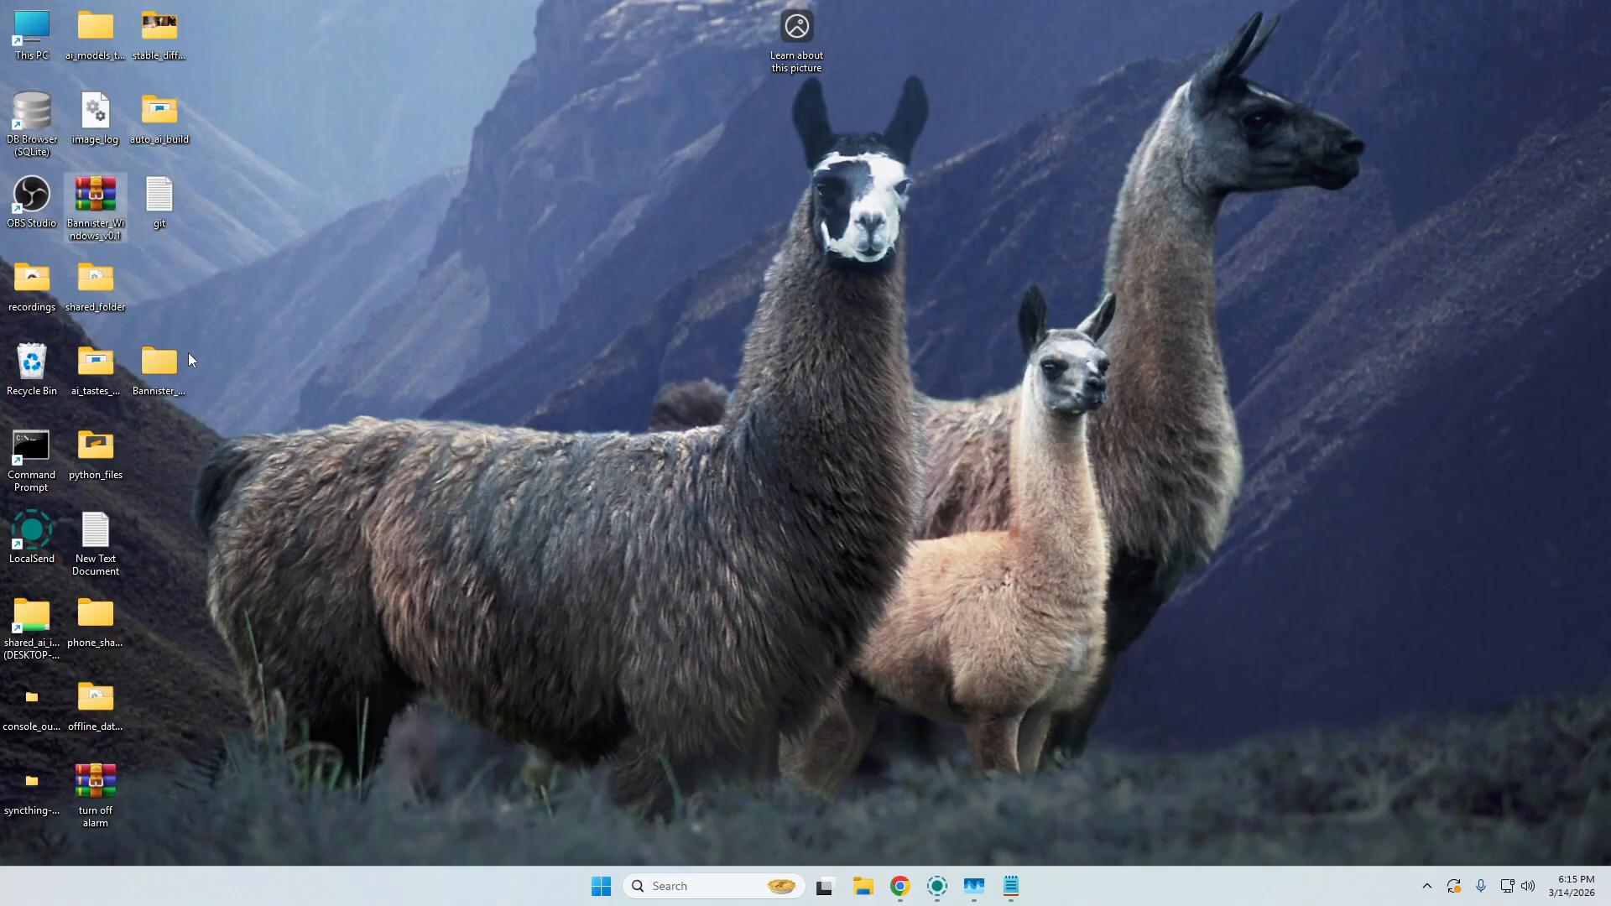
left_click_drag(188, 359, 170, 285)
Launch the Bannister application from EXP_App_Release_SelfContained in the extracted folder, allowing it to run despite the SmartScreen block.
double_click(169, 284)
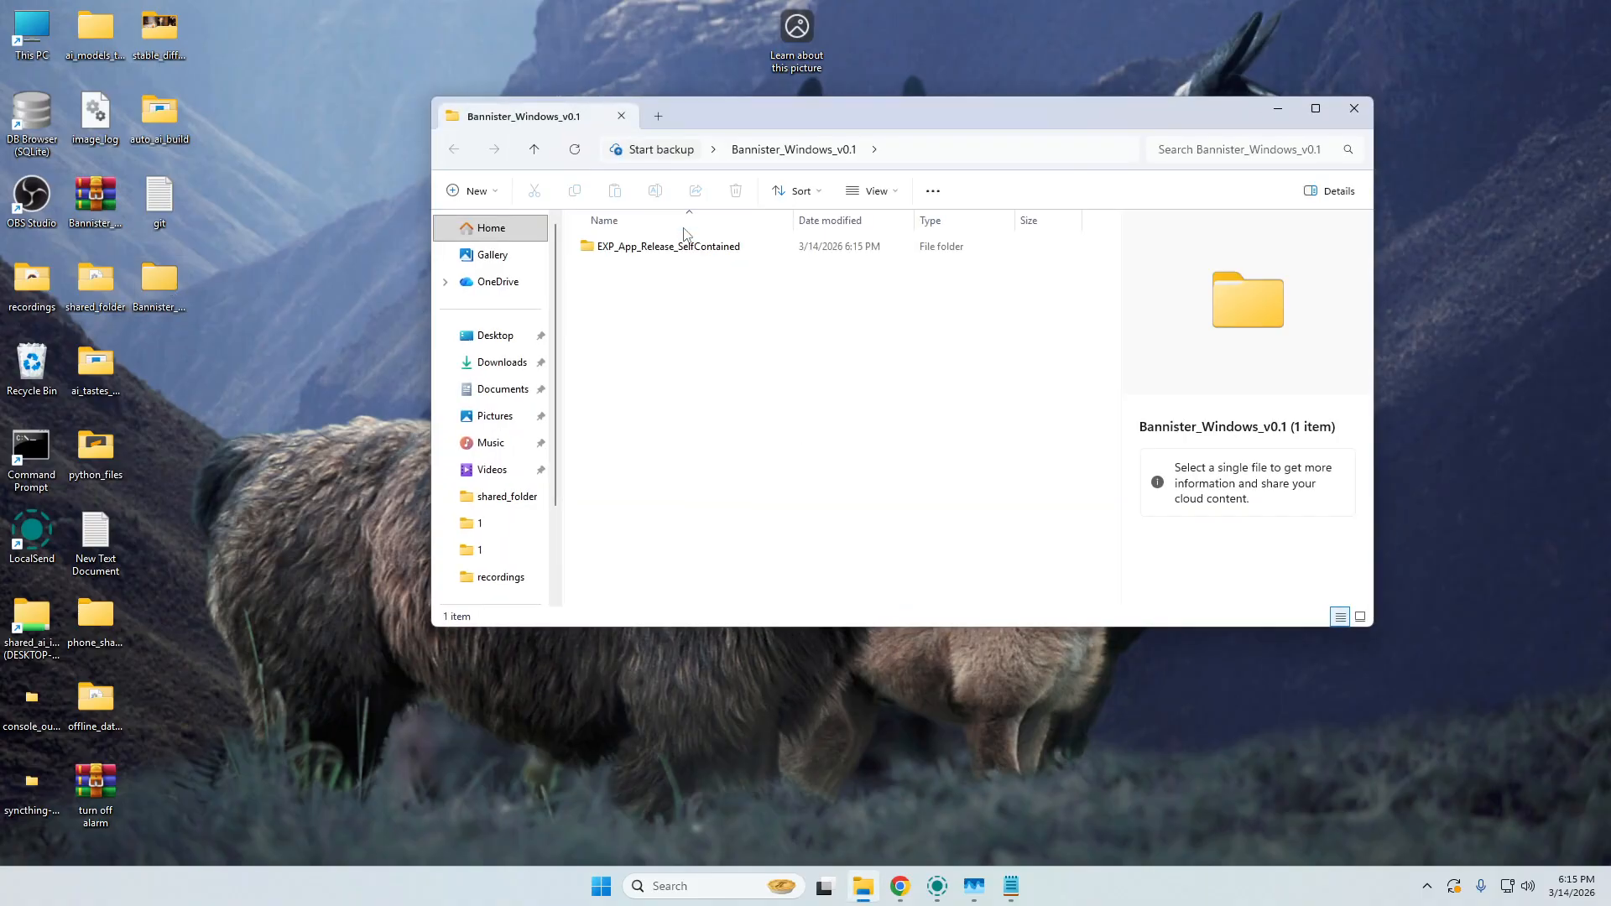
double_click(777, 245)
scroll(775, 382, "down", 10)
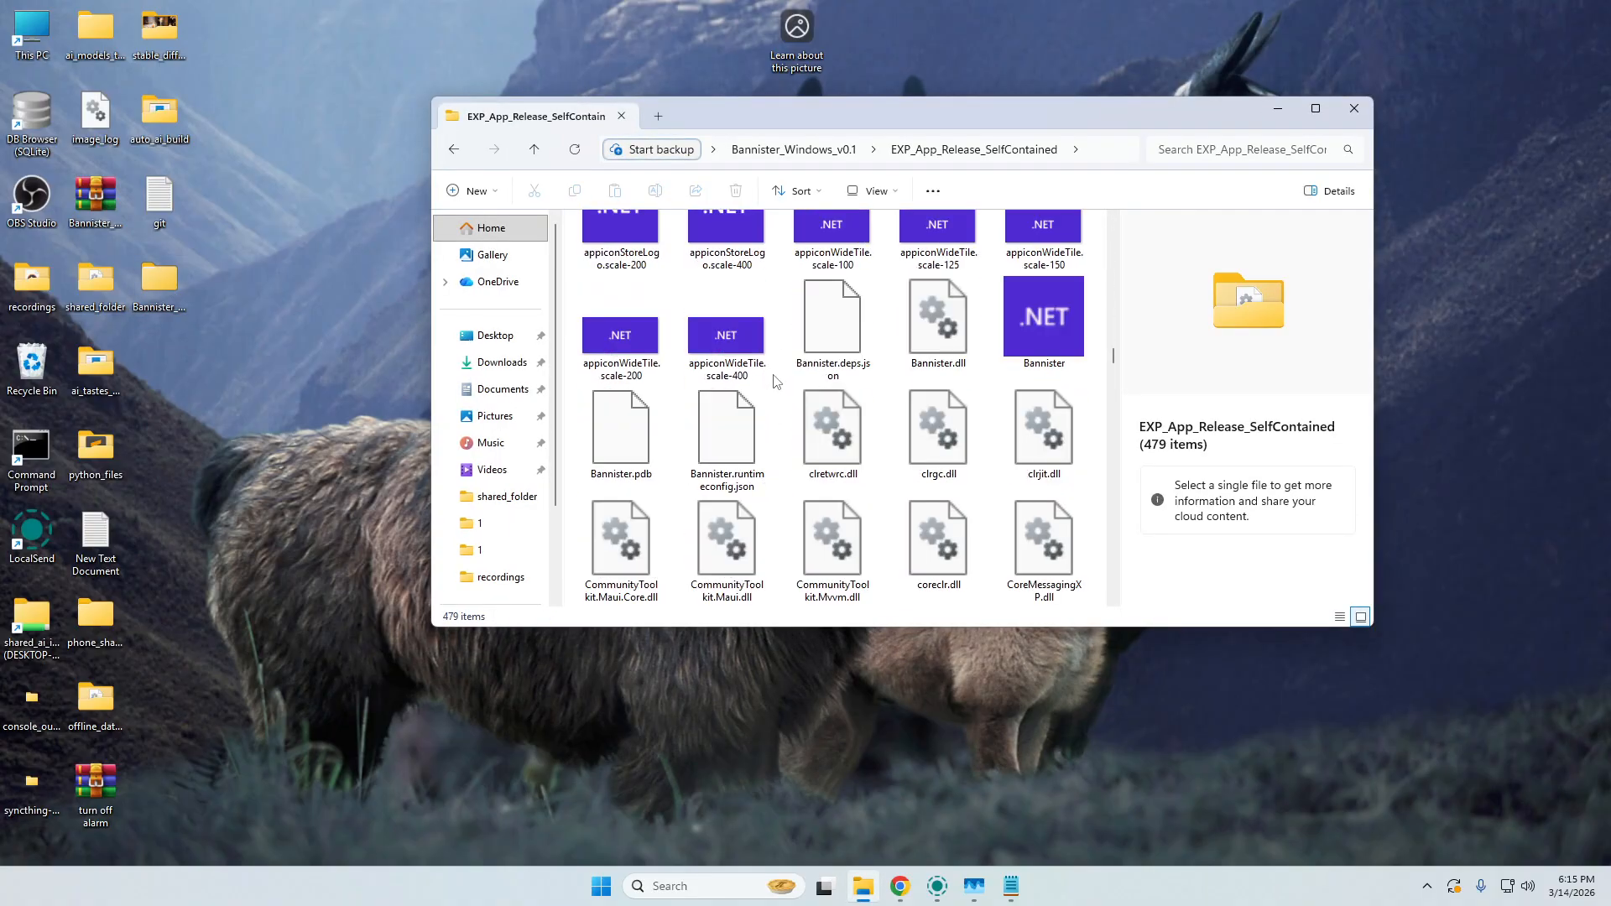
scroll(776, 382, "down", 3)
scroll(784, 382, "up", 5)
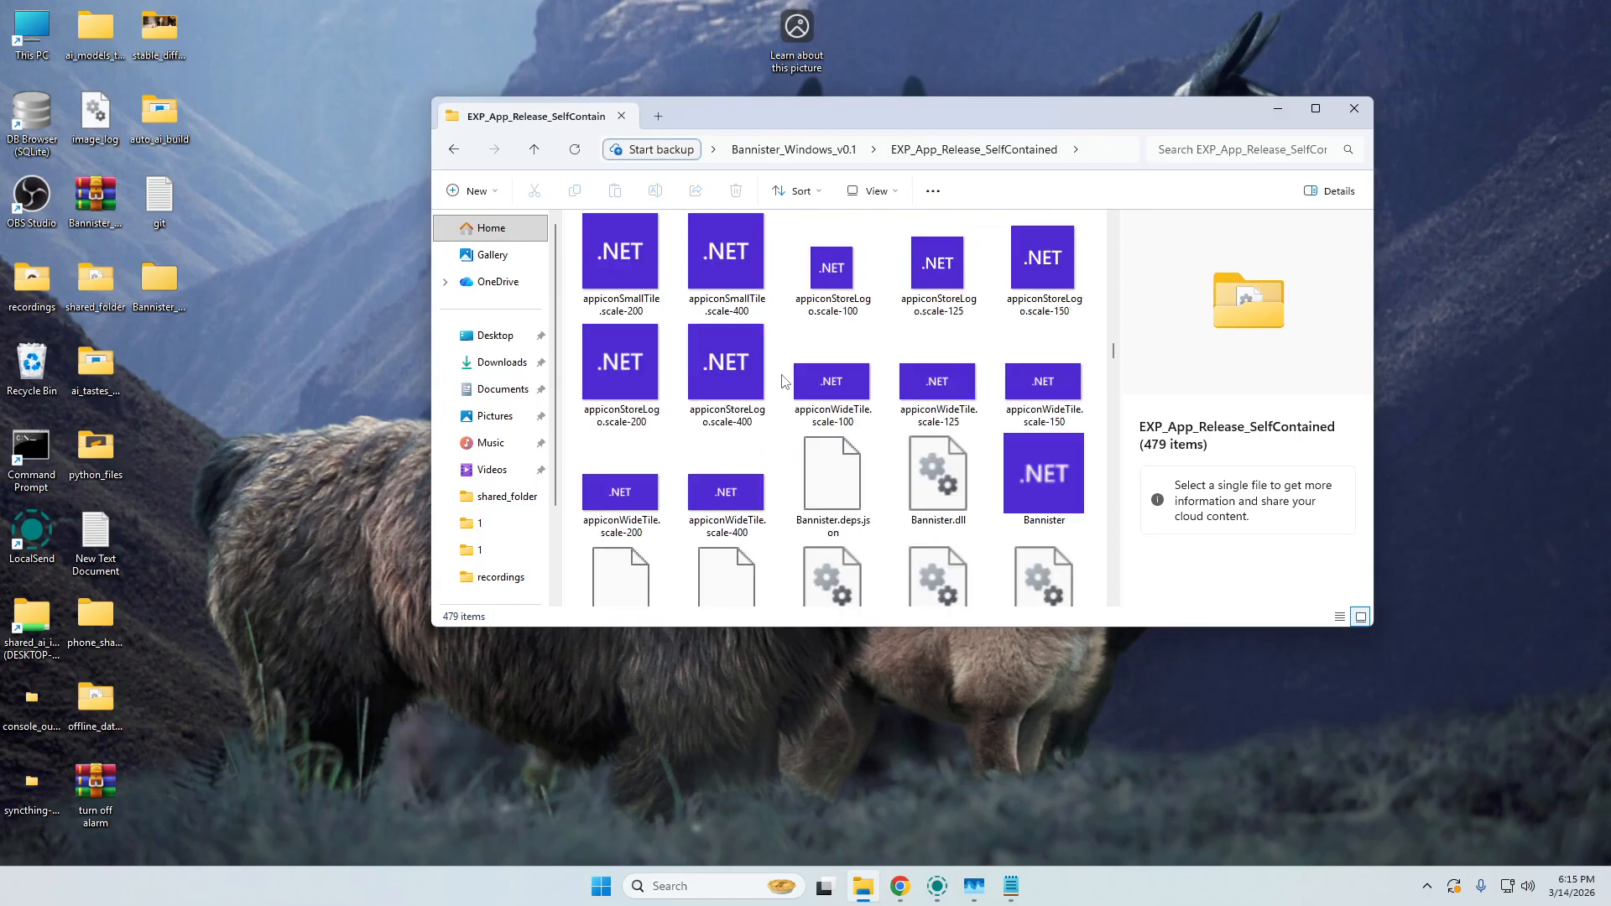
double_click(1055, 486)
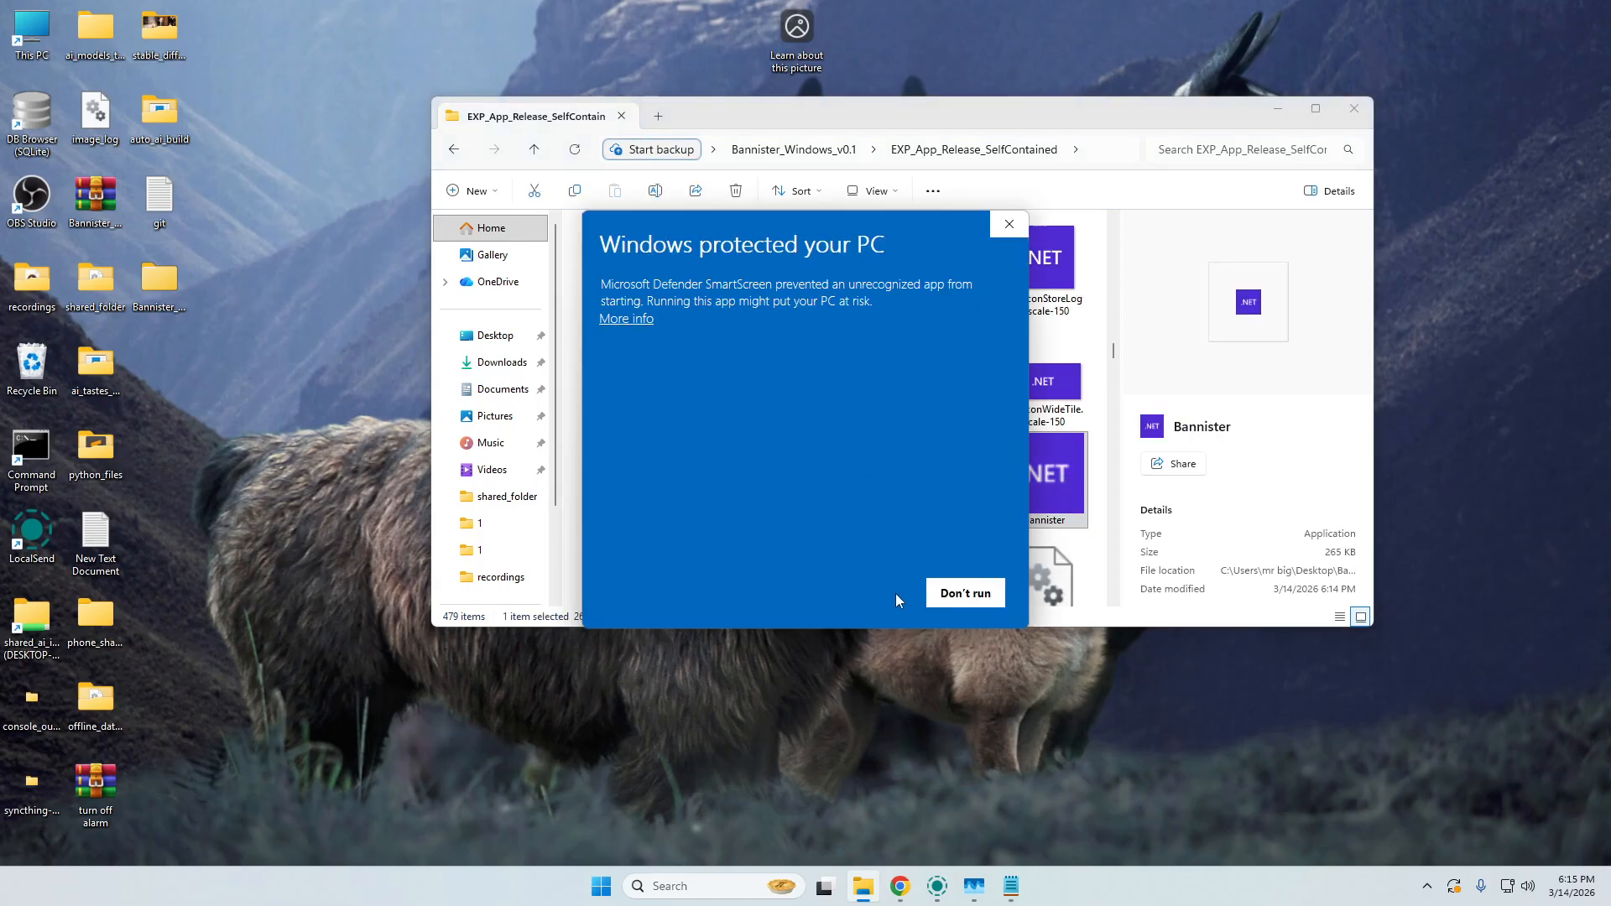
left_click(624, 318)
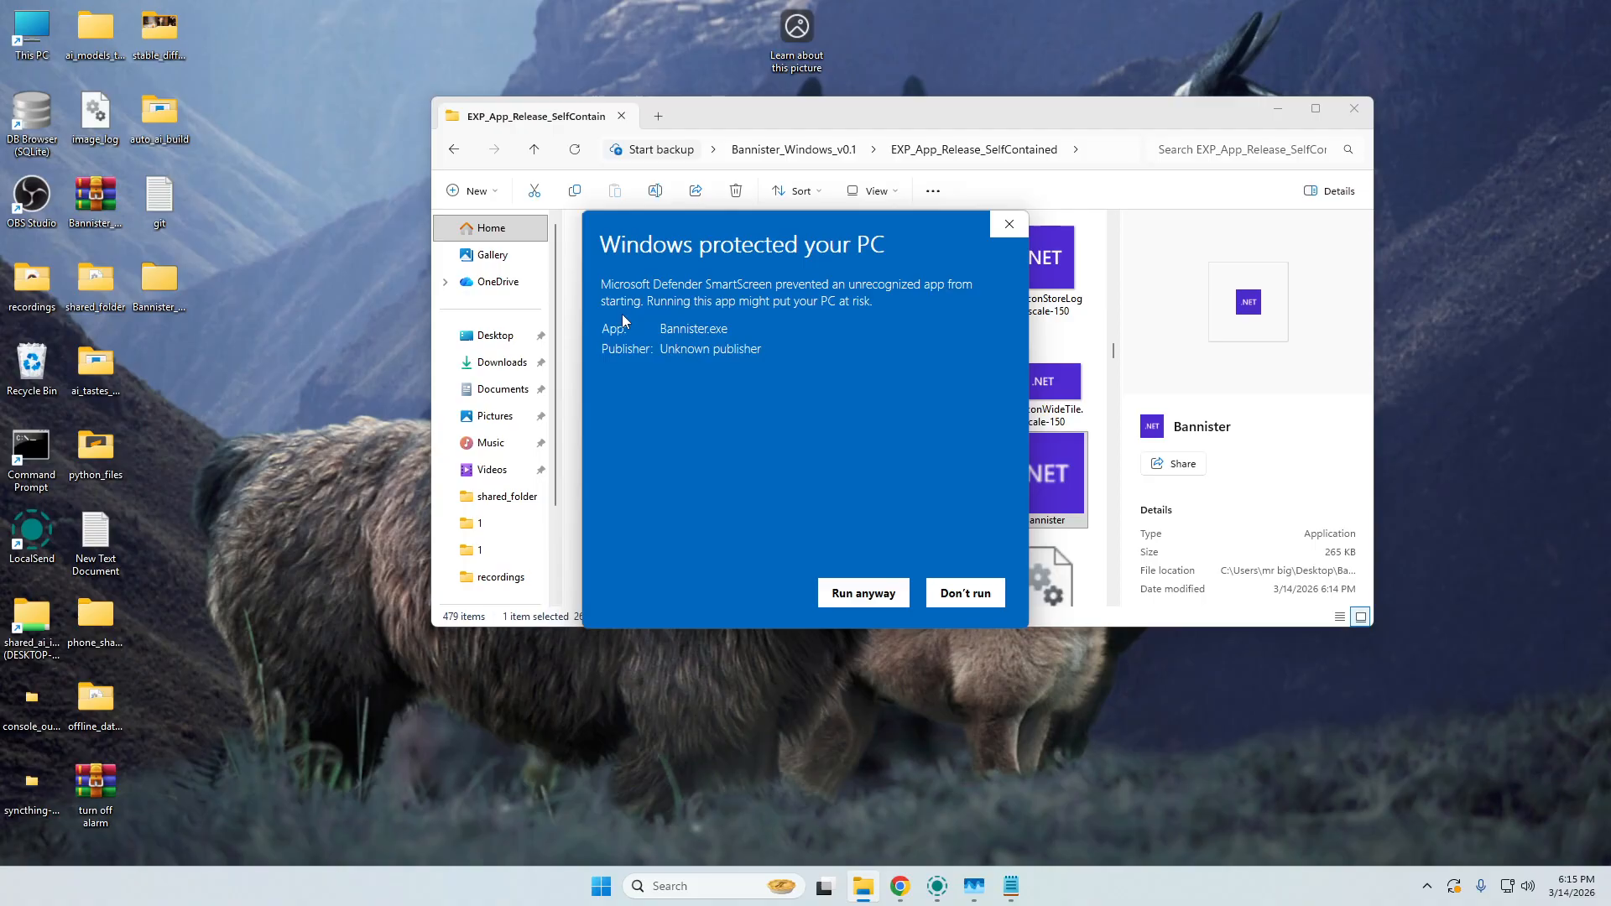
left_click(840, 589)
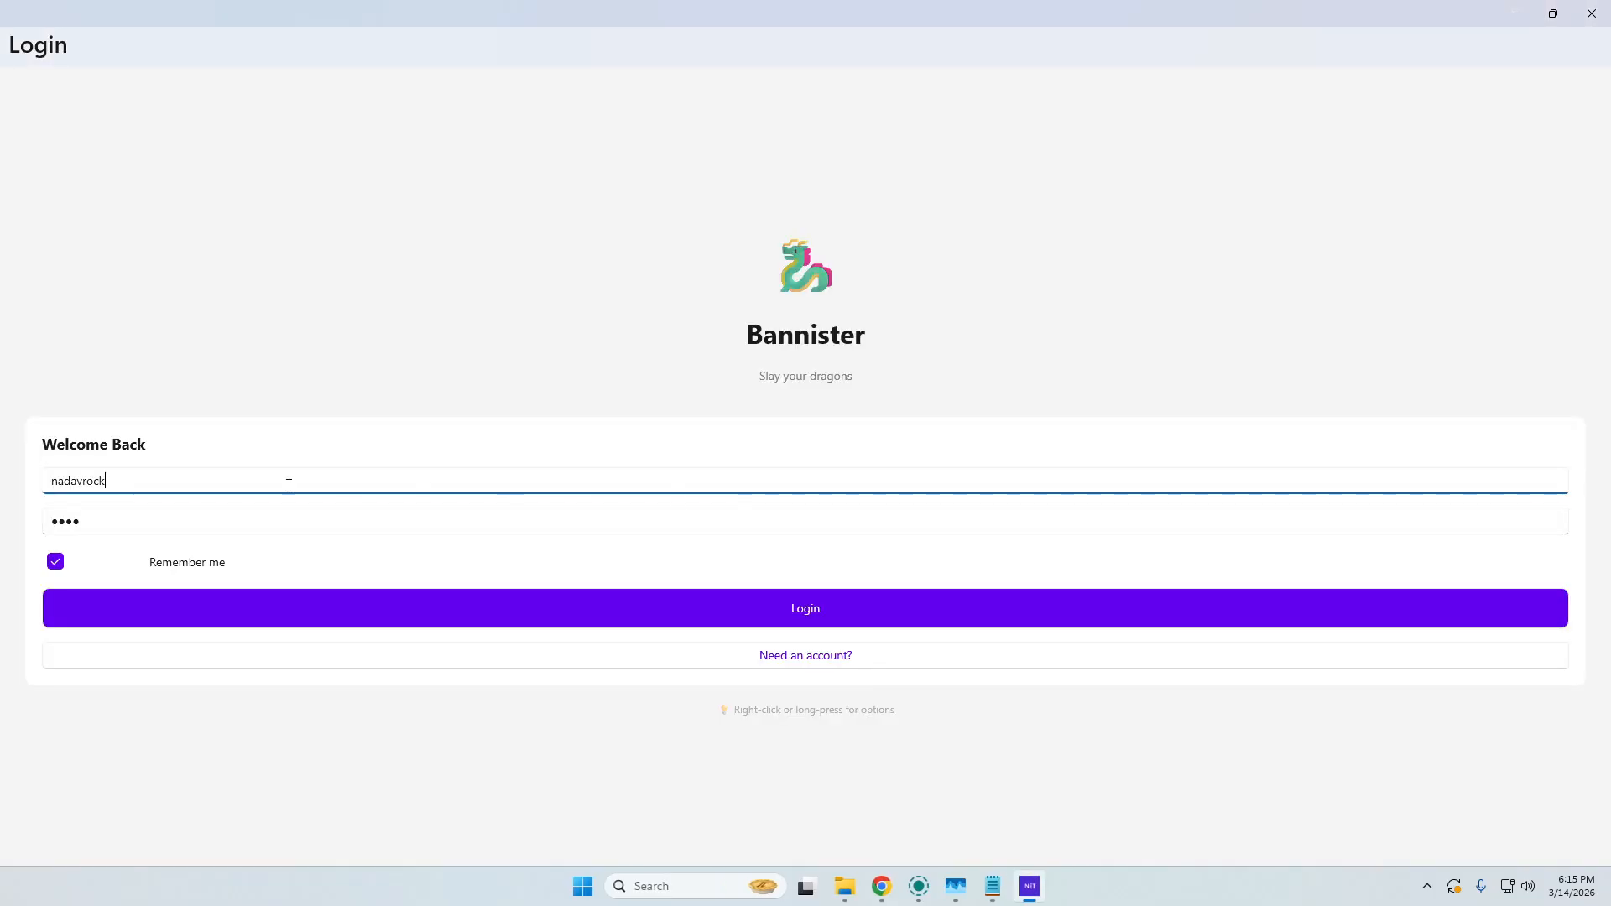
left_click(55, 562)
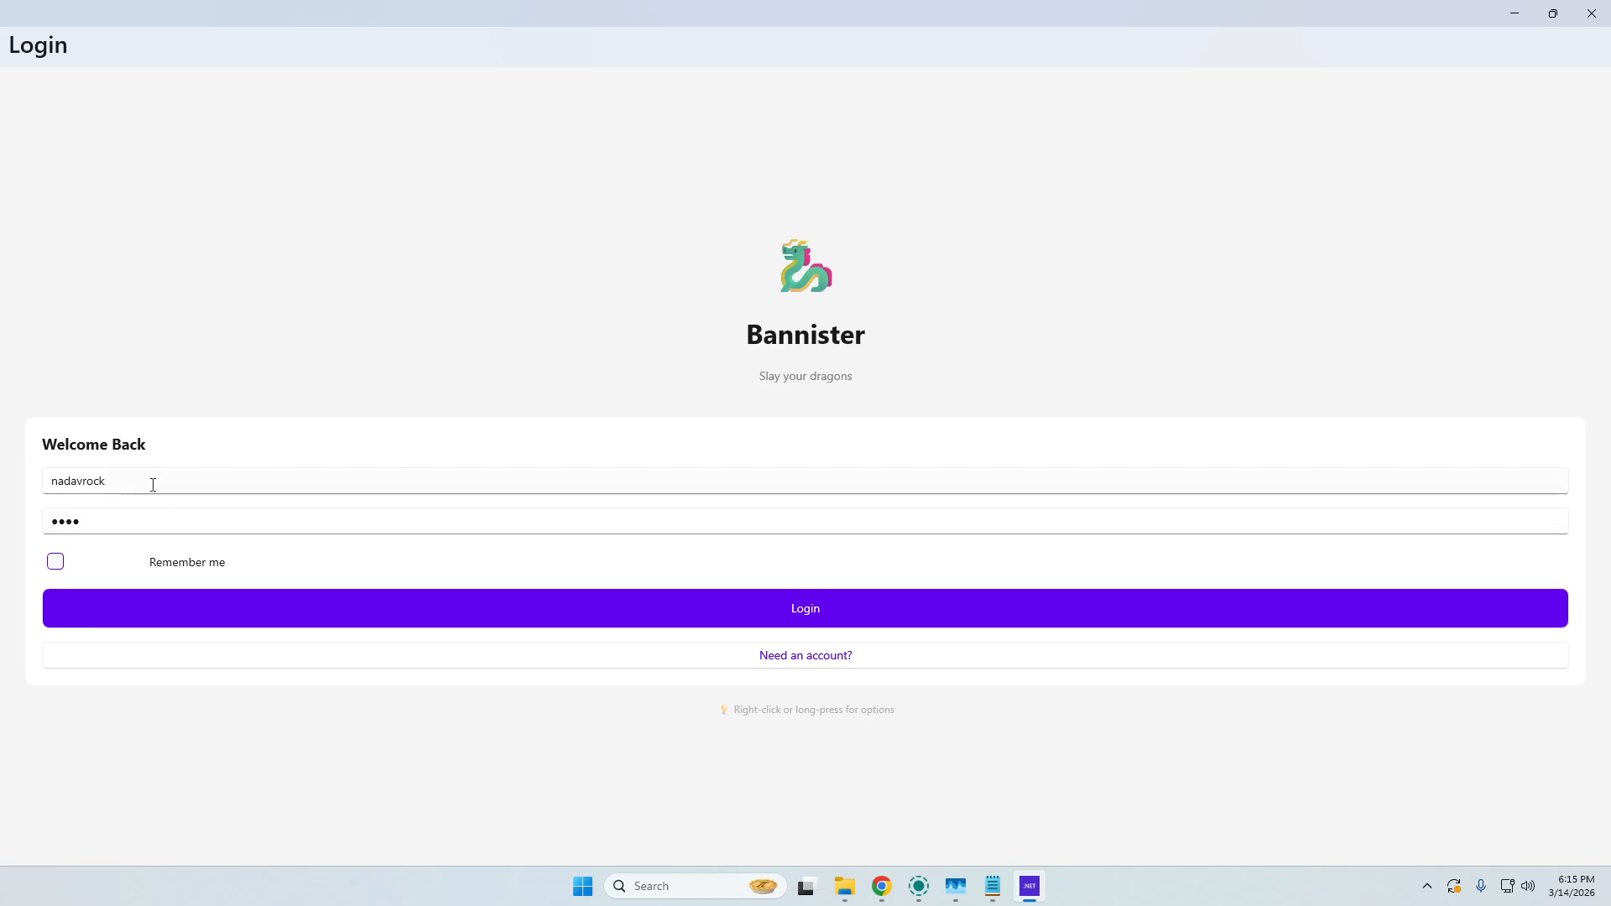
left_click_drag(153, 484, 4, 446)
type("nadav")
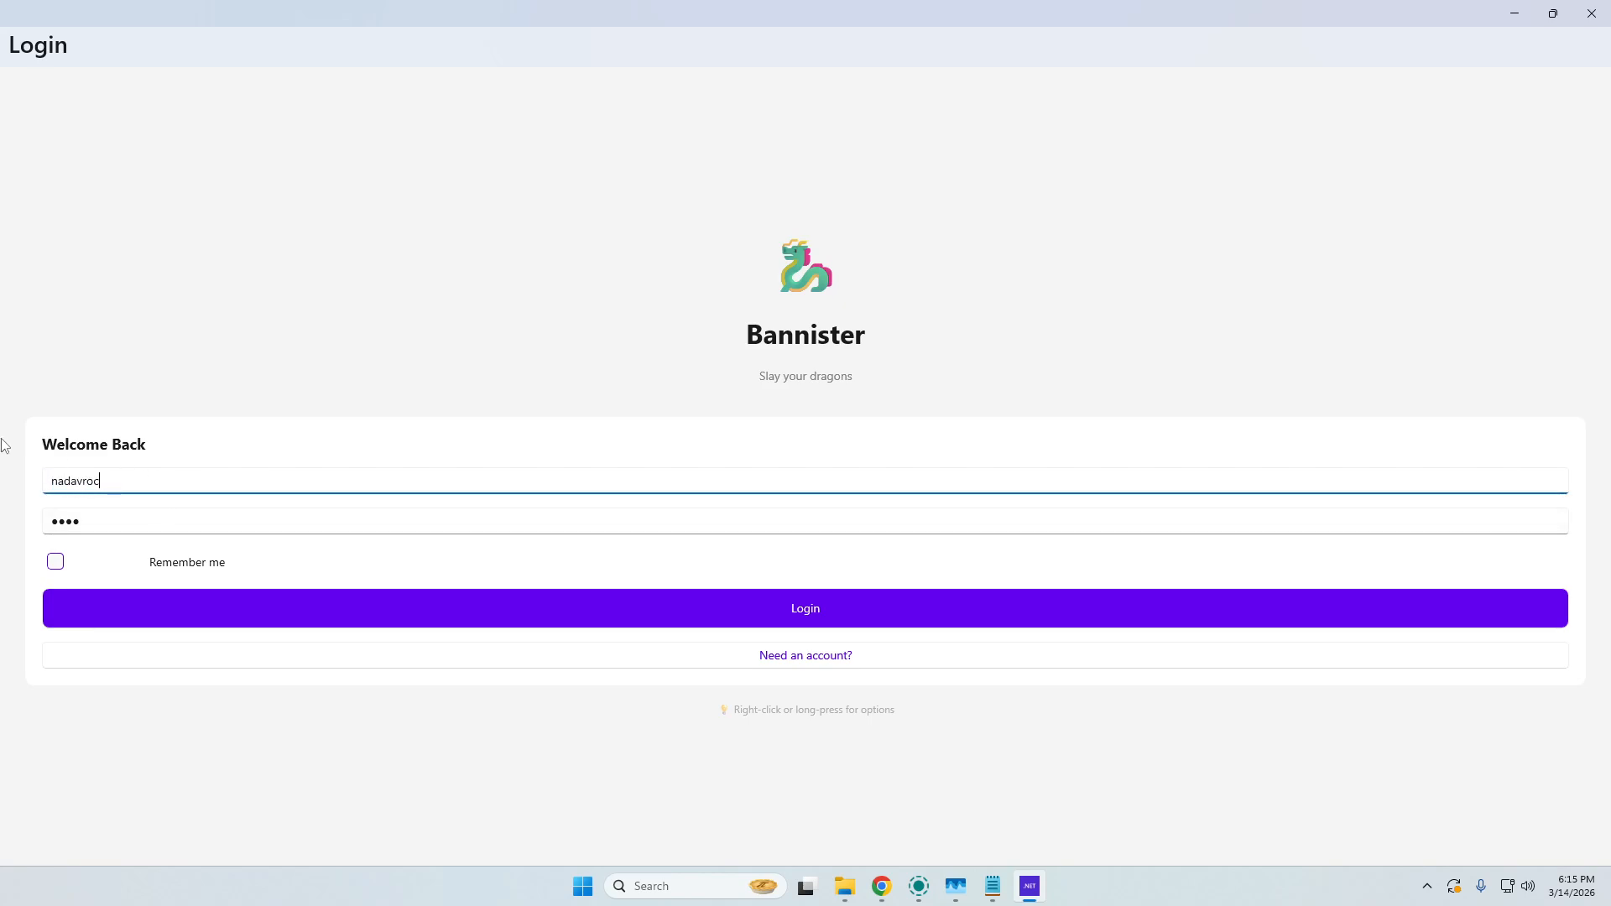
key("Tab")
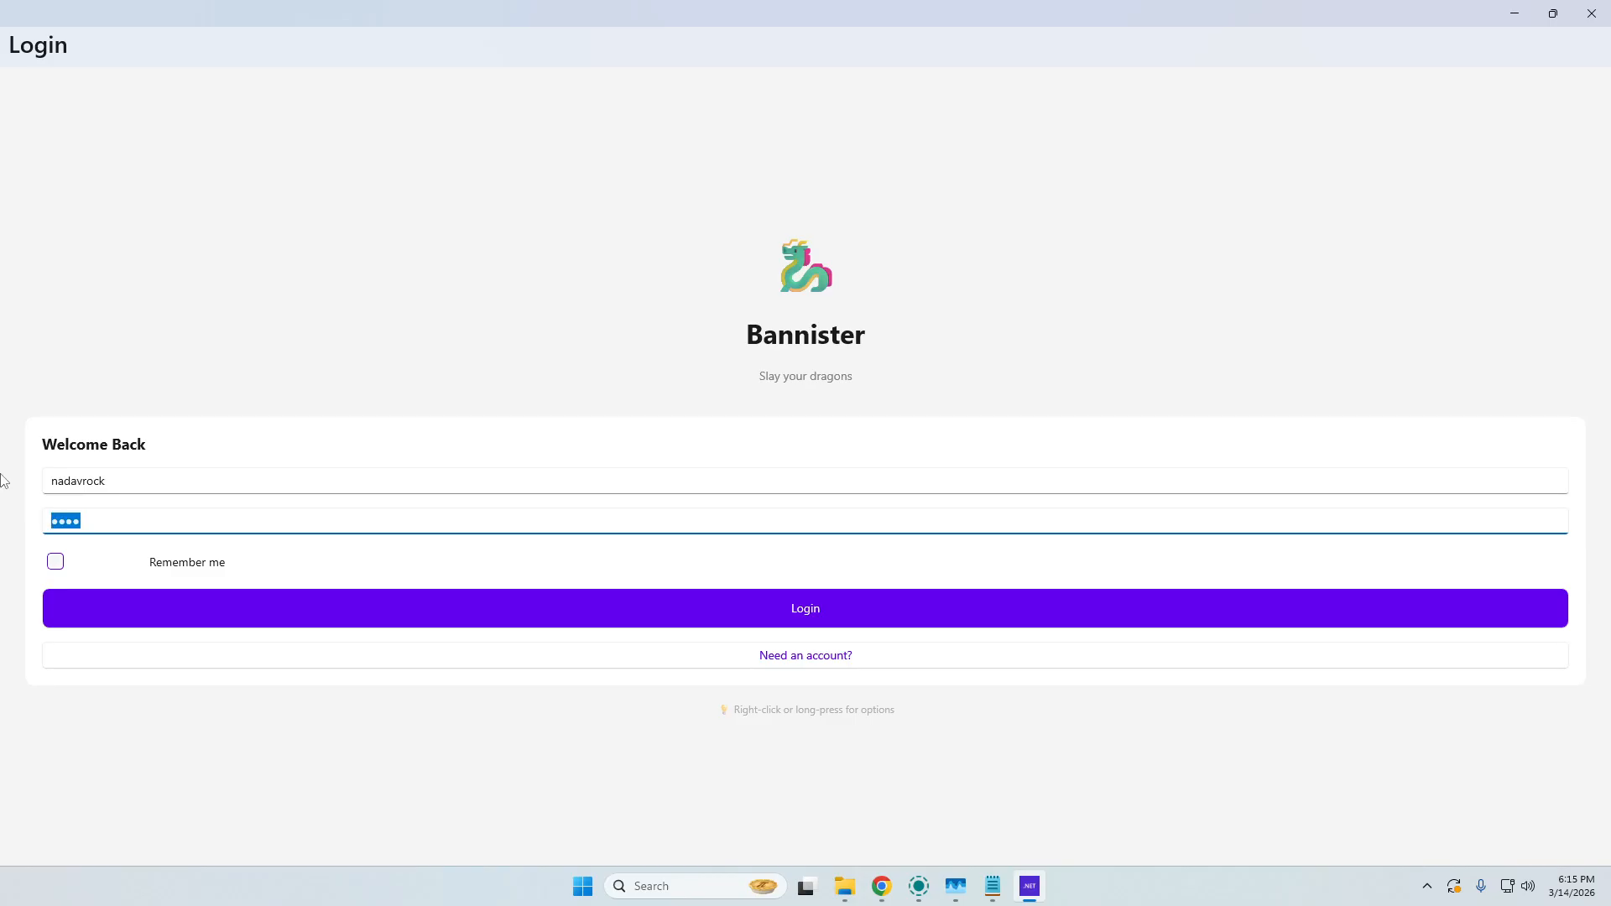
Register a new account with a new username and the account password, with Remember me enabled.
left_click(817, 662)
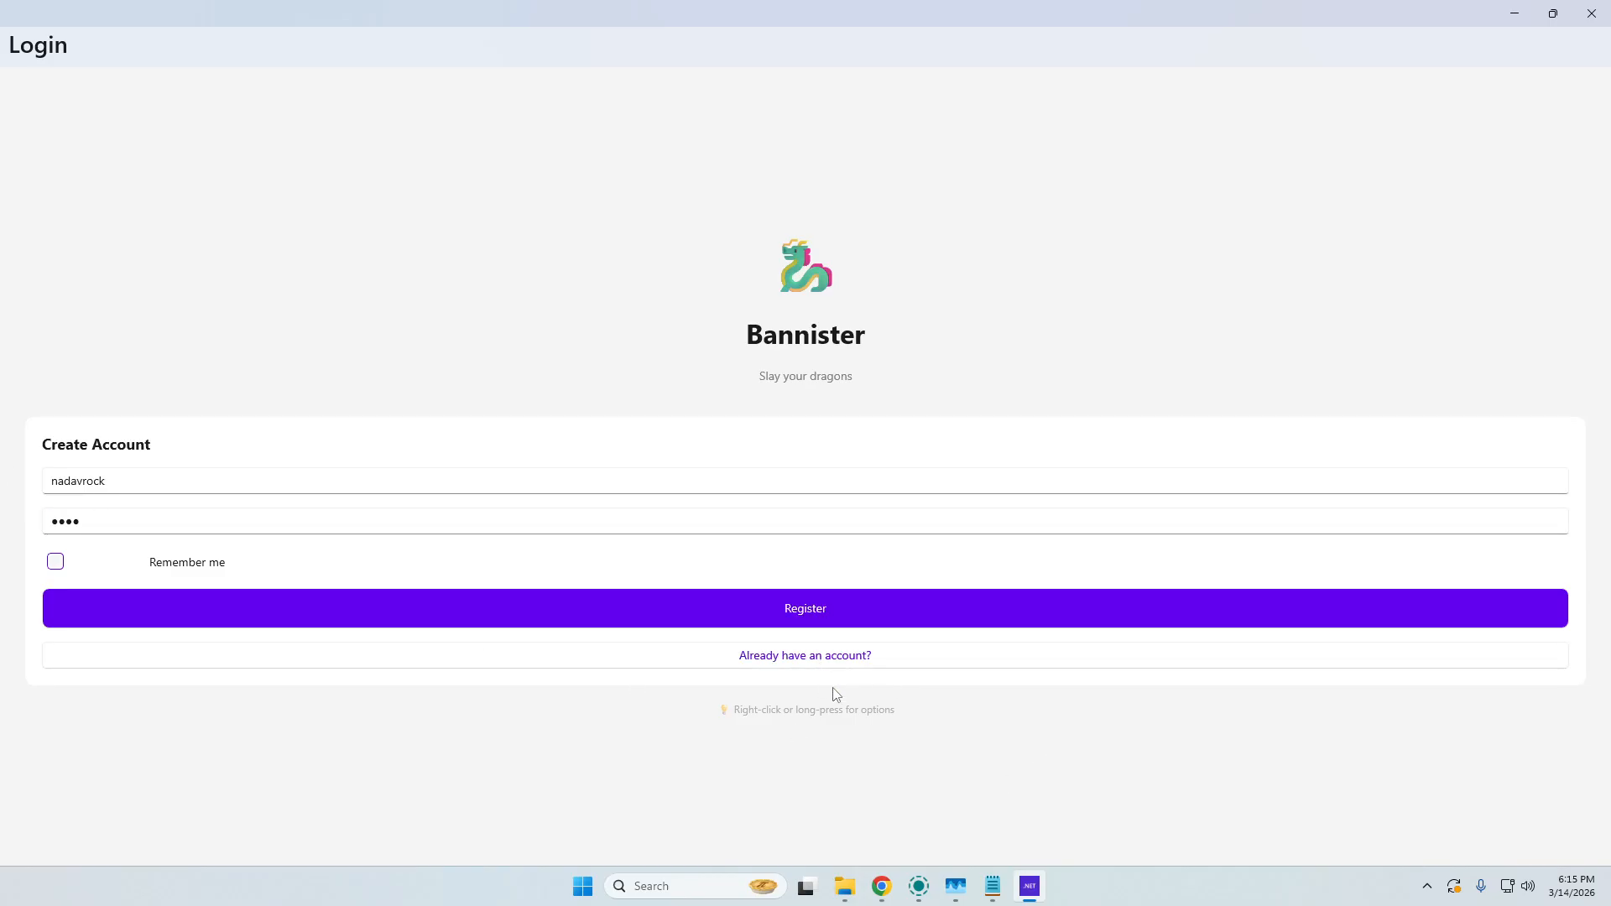
left_click_drag(123, 475, 3, 391)
type("n")
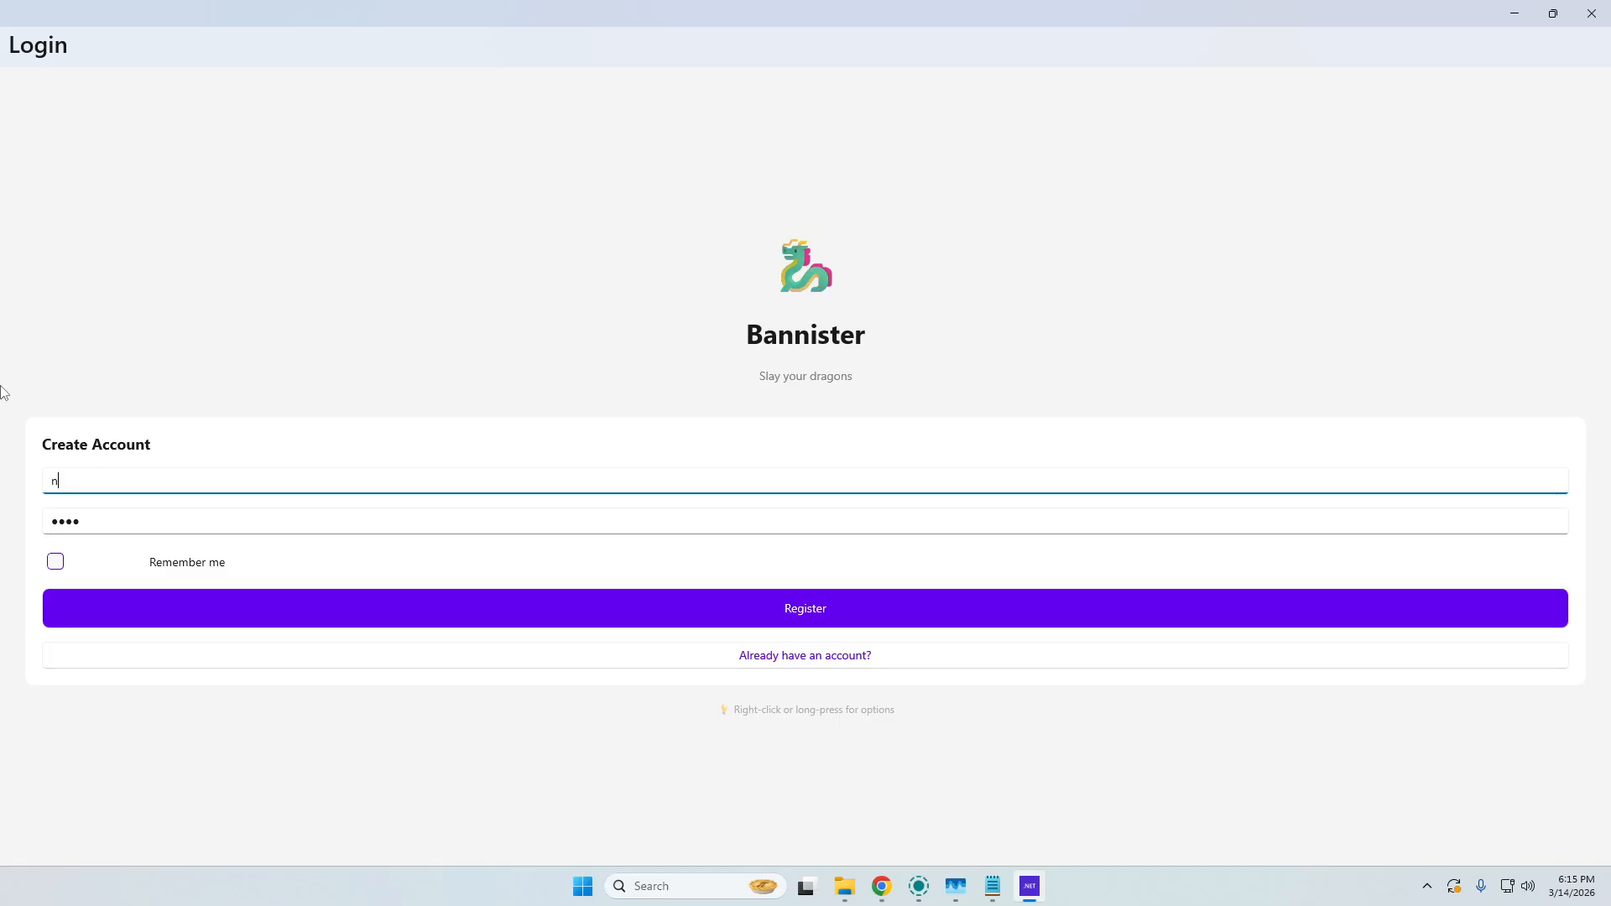
type("adavrock2")
key("Tab")
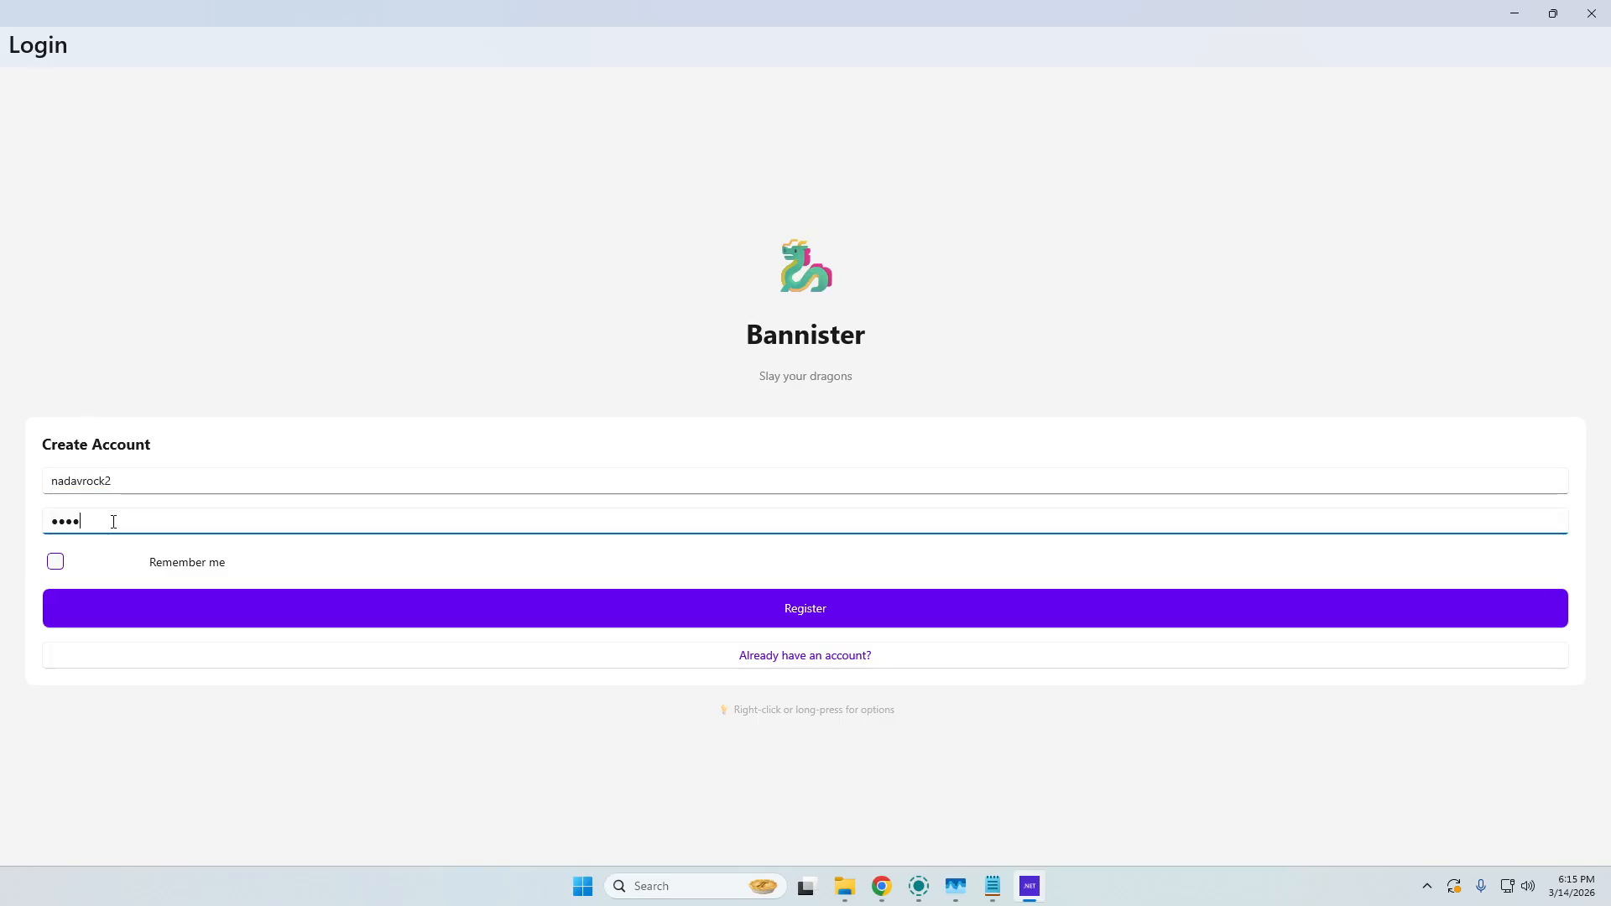
type("••••")
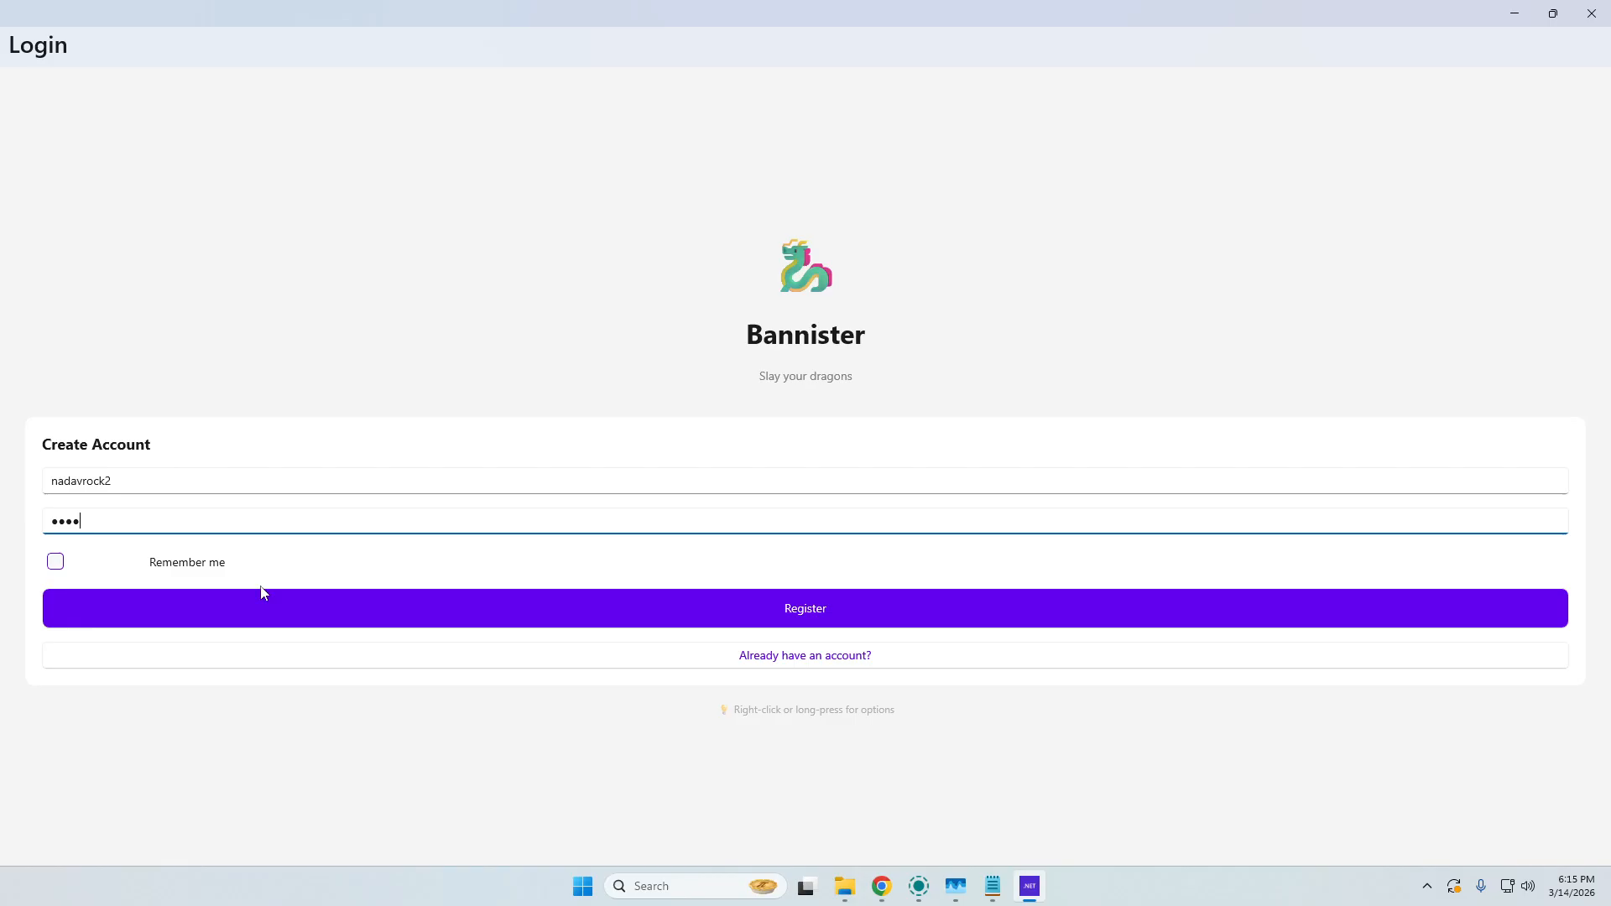
left_click(66, 553)
left_click(57, 562)
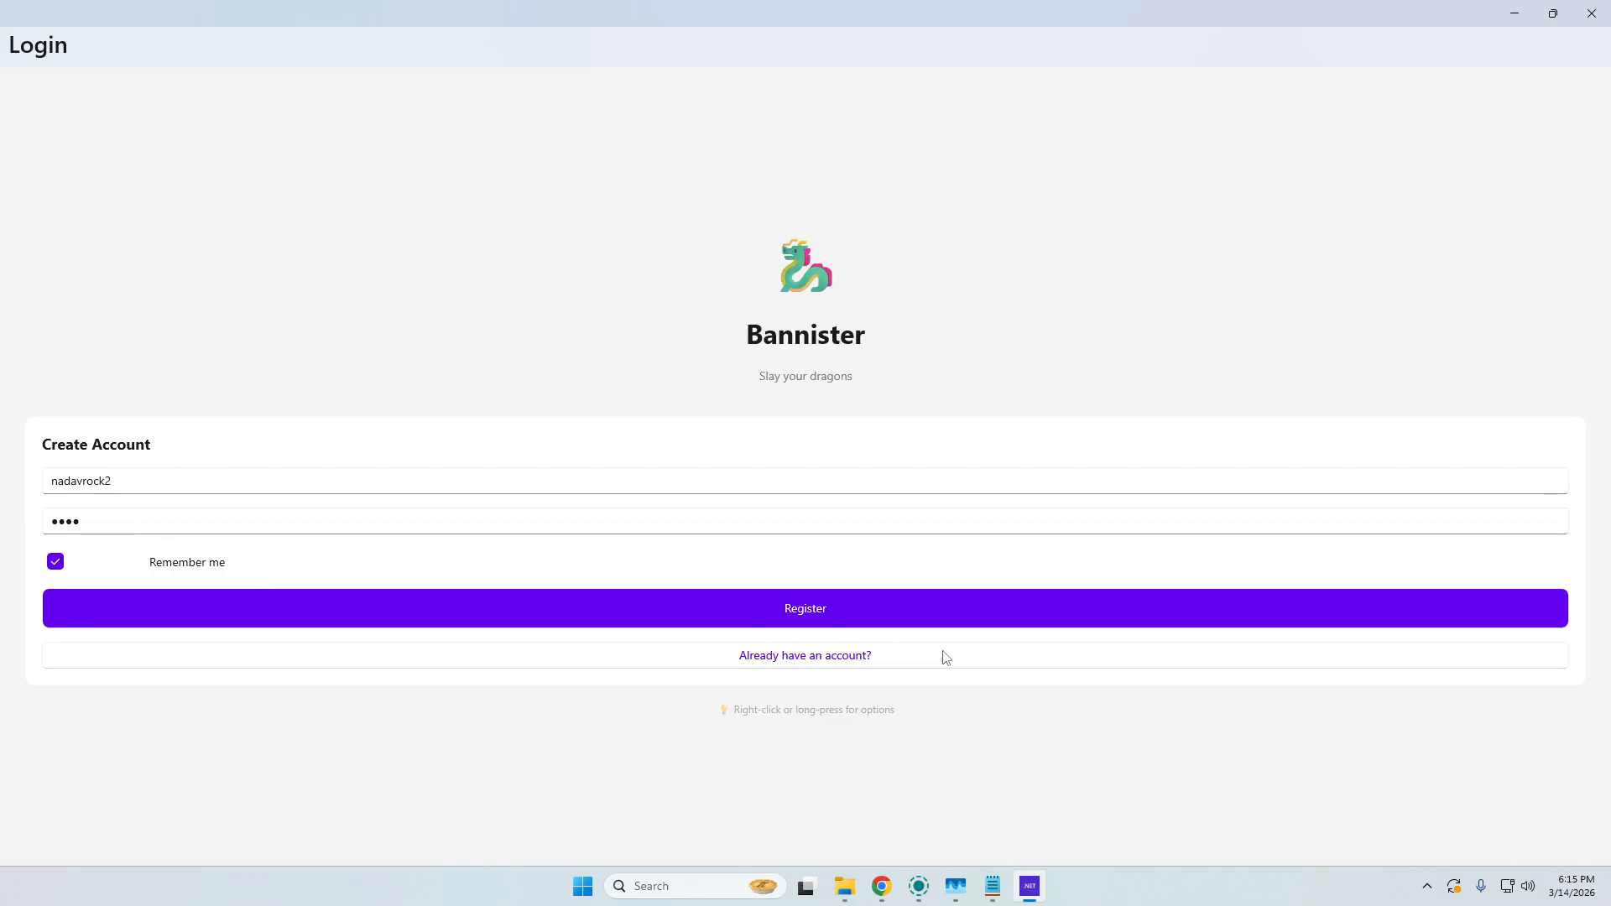
left_click(829, 621)
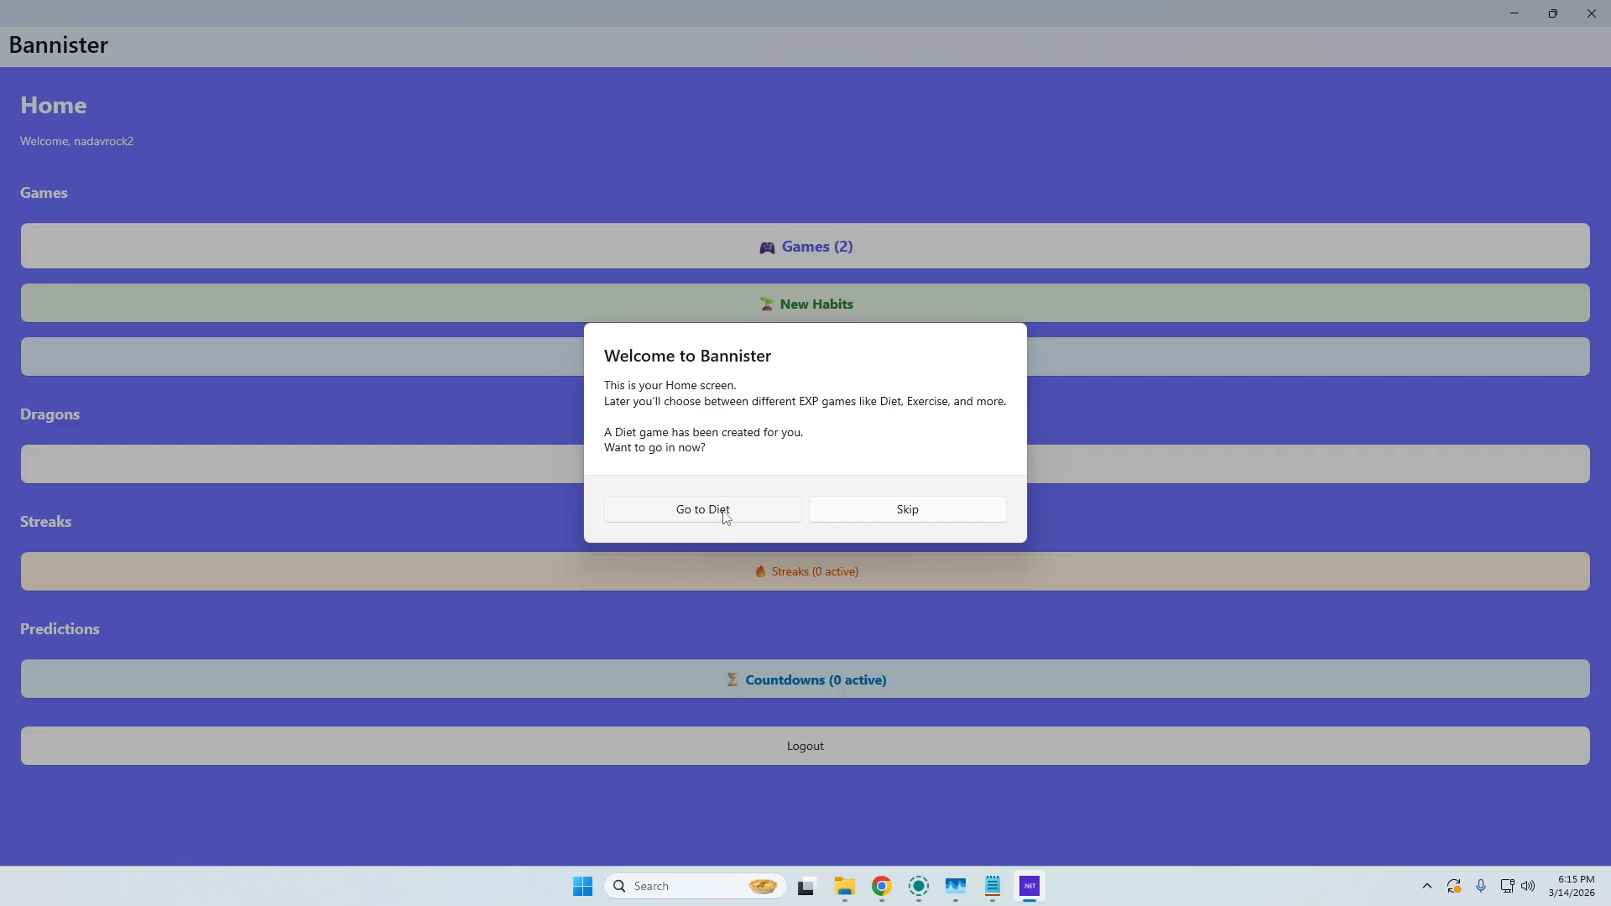
Skip the welcome prompt and open the Diet game from the games list.
left_click(915, 516)
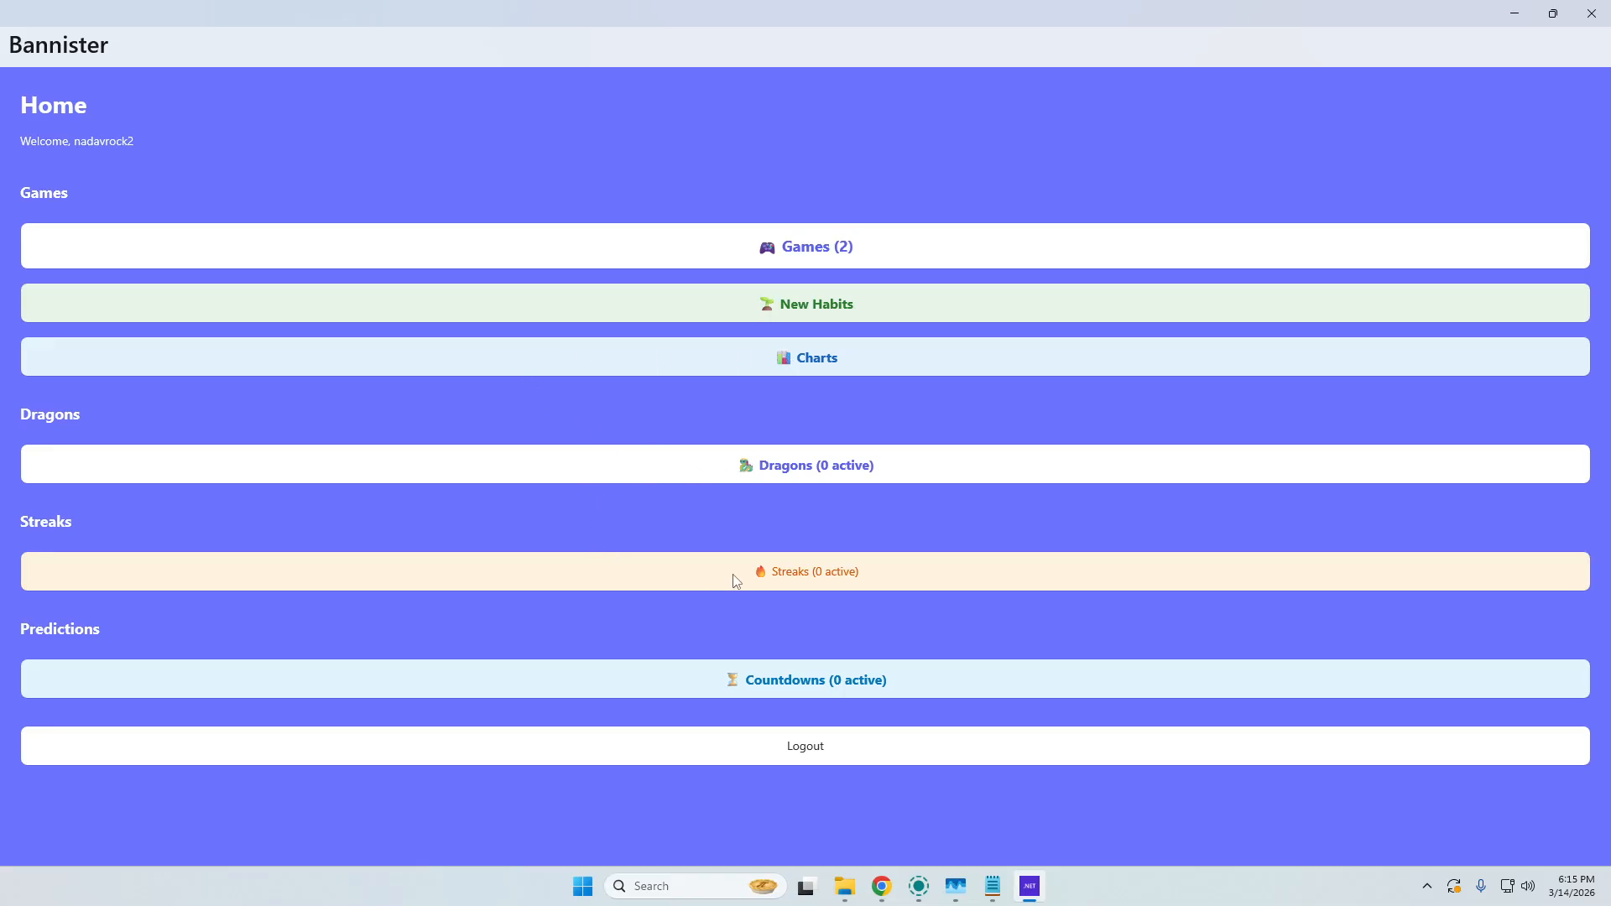
left_click(817, 252)
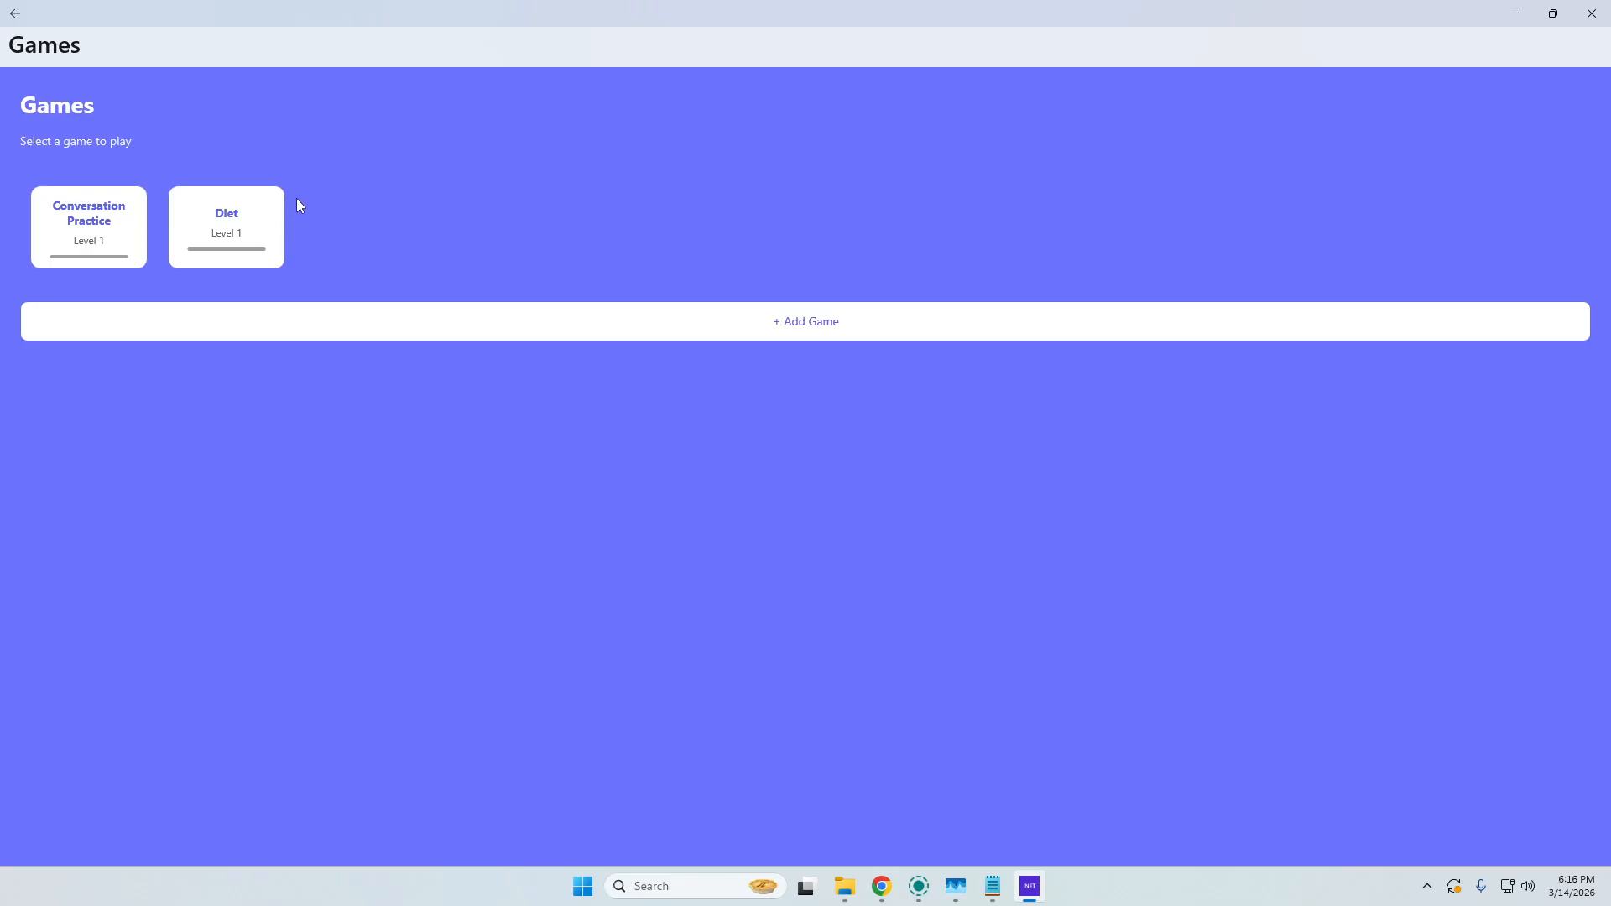
left_click(241, 232)
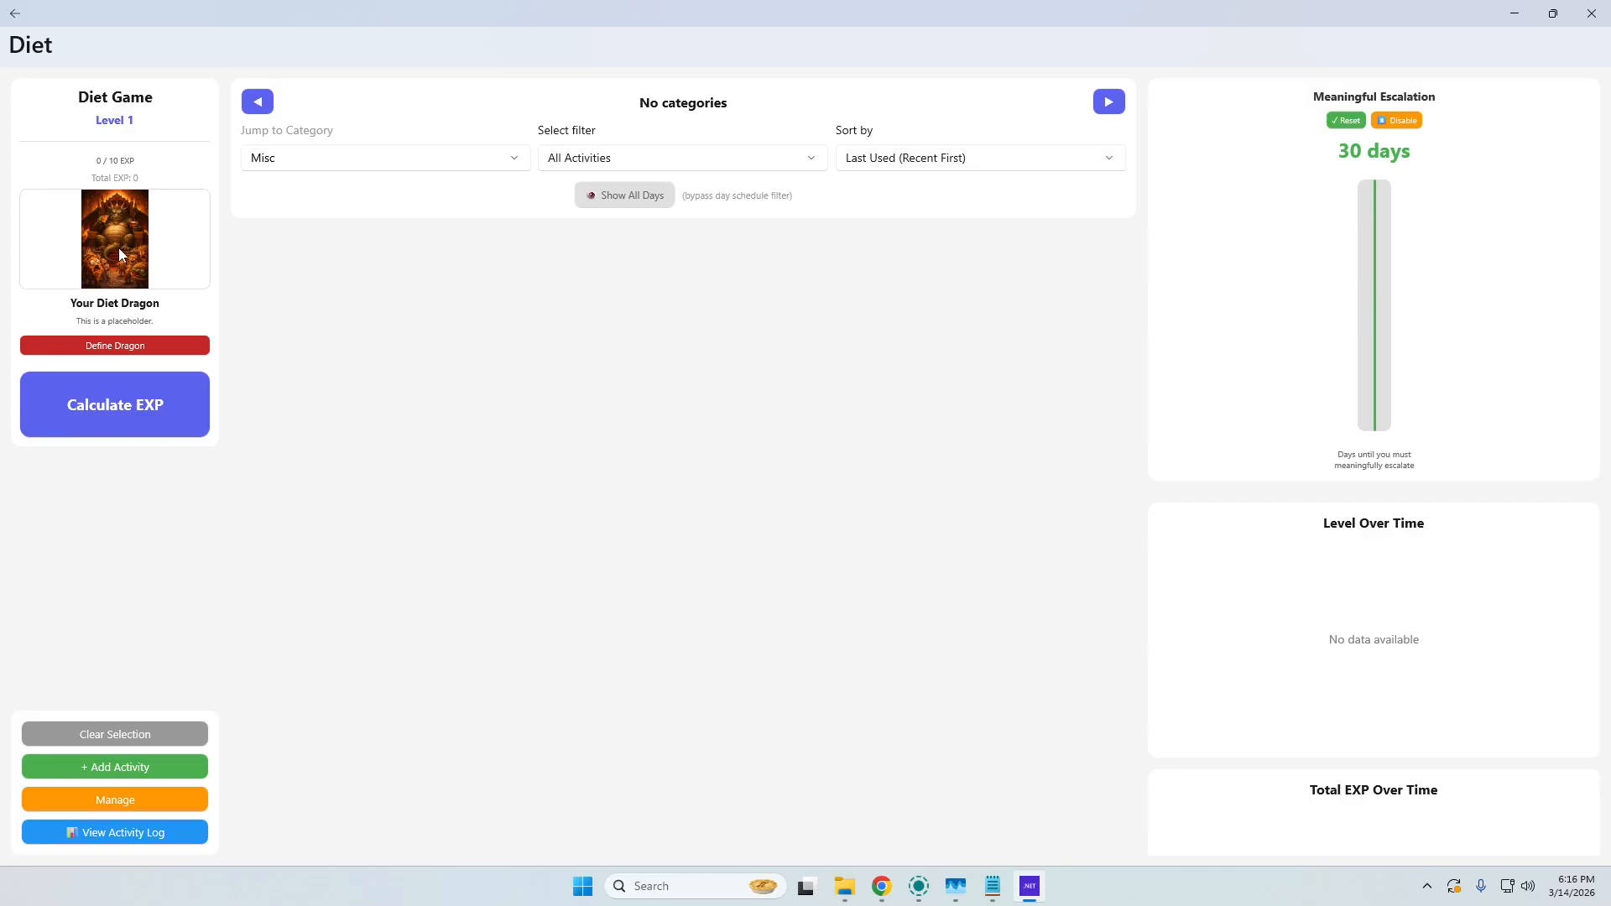
Define the Diet game's dragon with the goal name "eat healthy for 10 years dargon" and try to save it.
left_click(139, 351)
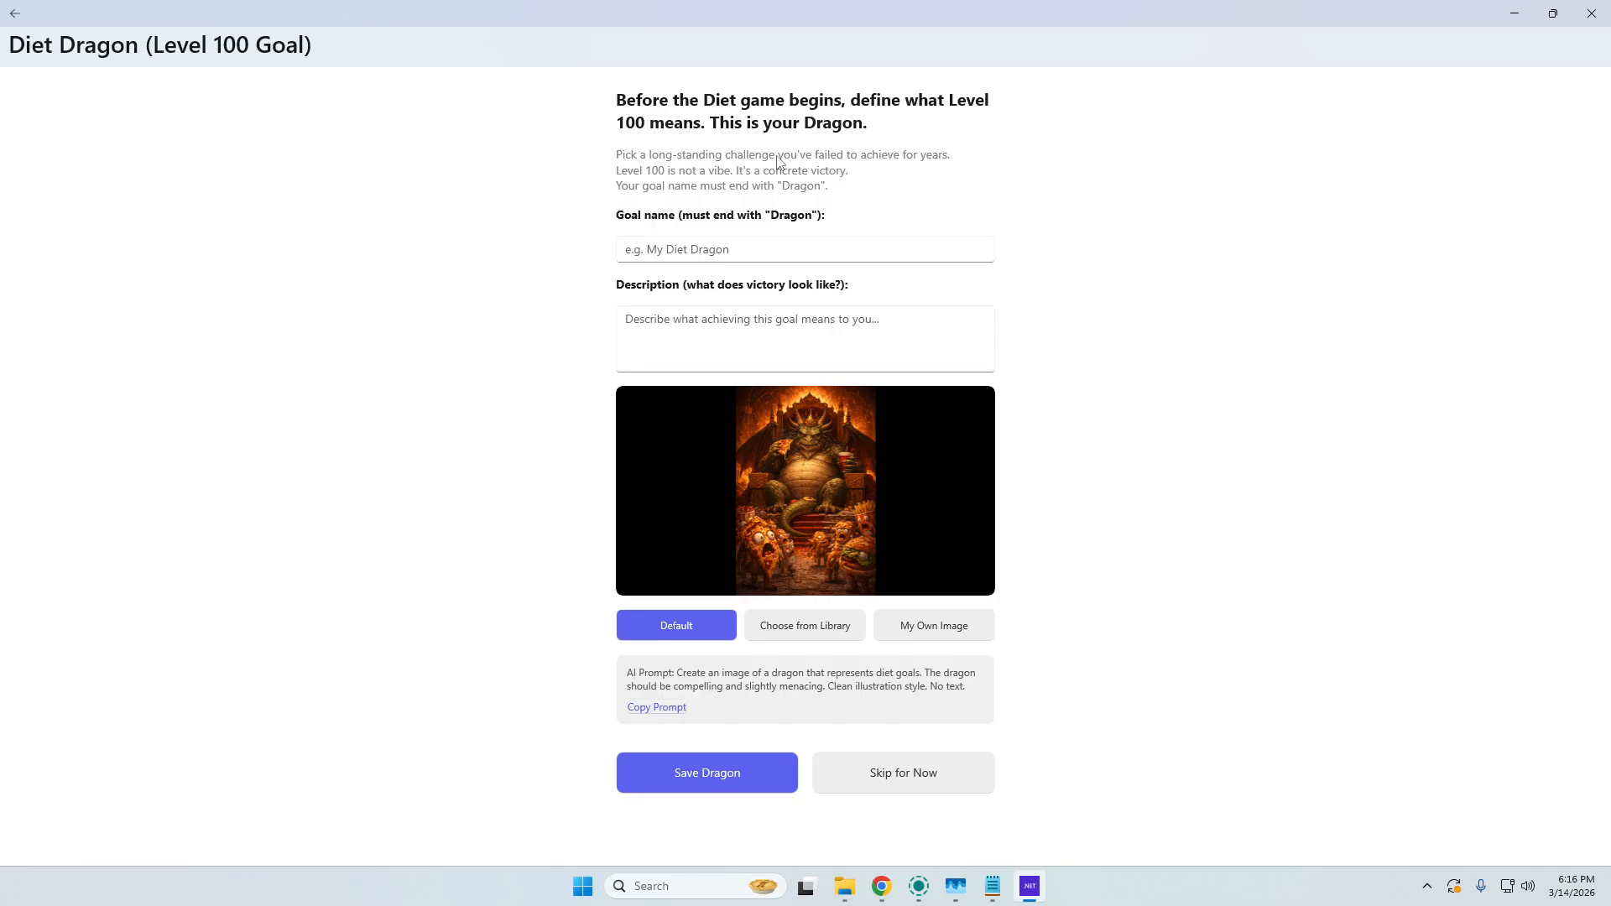
left_click(710, 252)
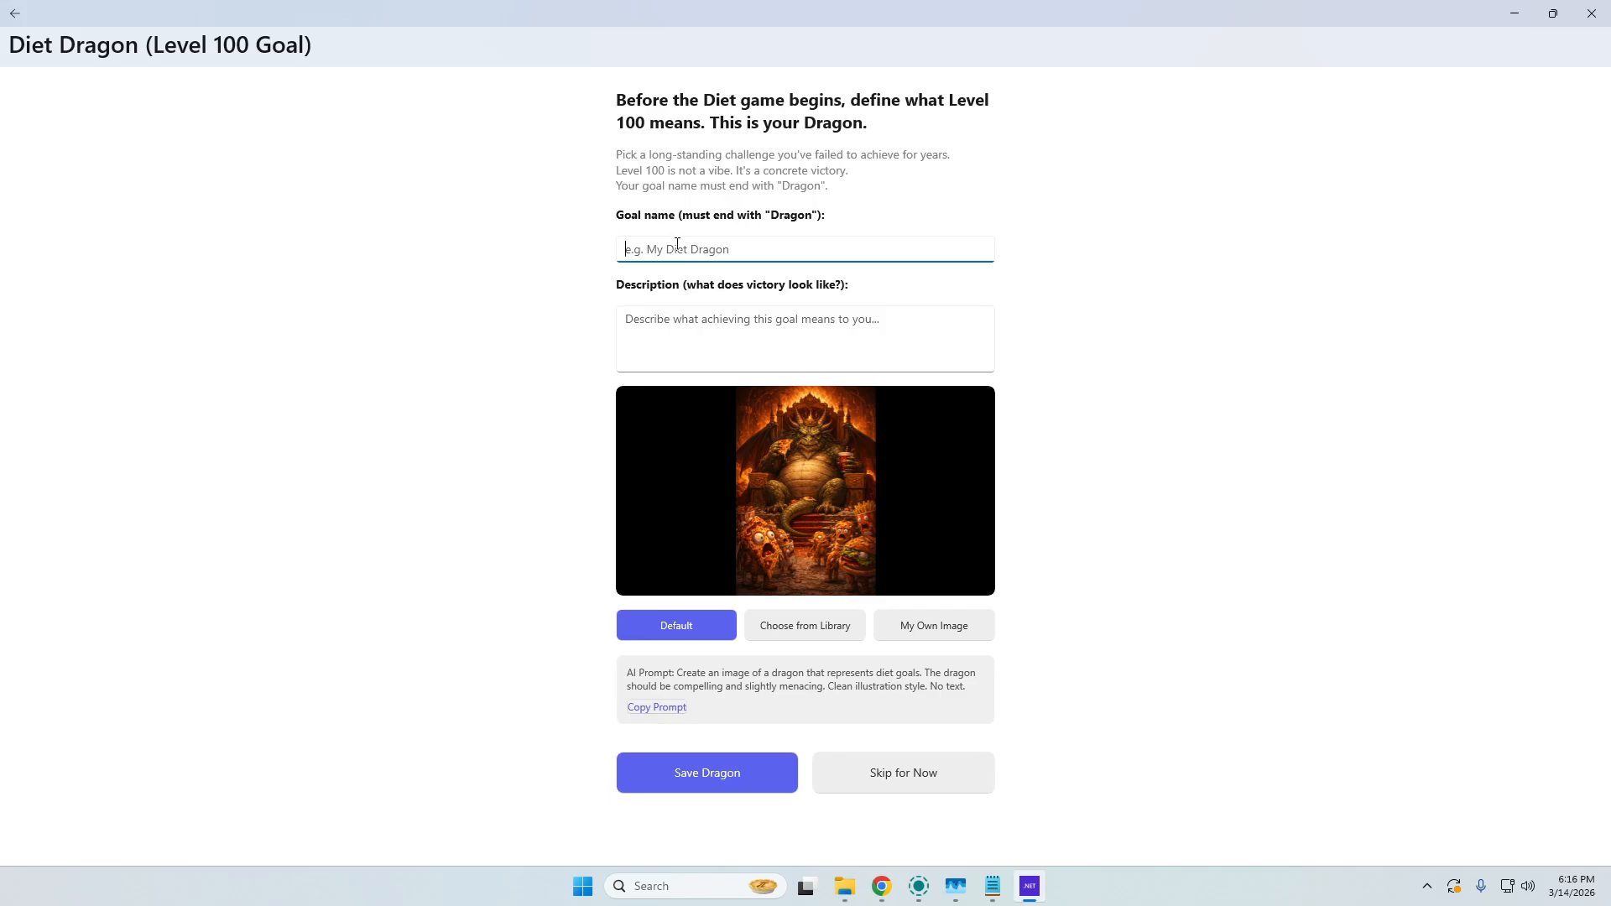
type("eat healthy for 10 years dargon")
left_click(728, 772)
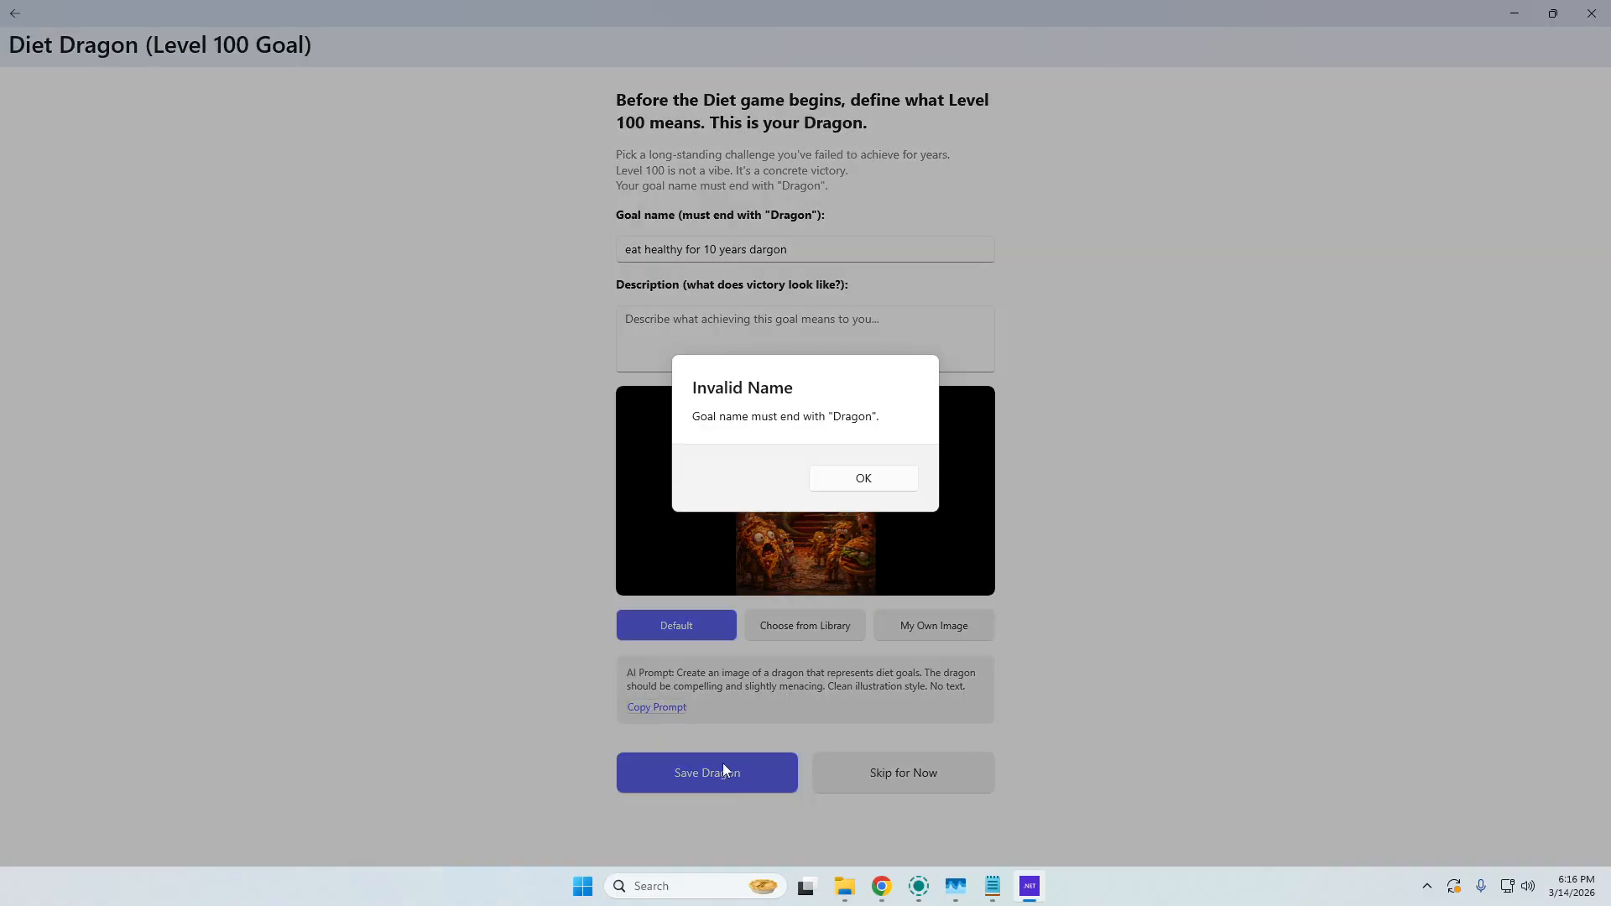
left_click(857, 479)
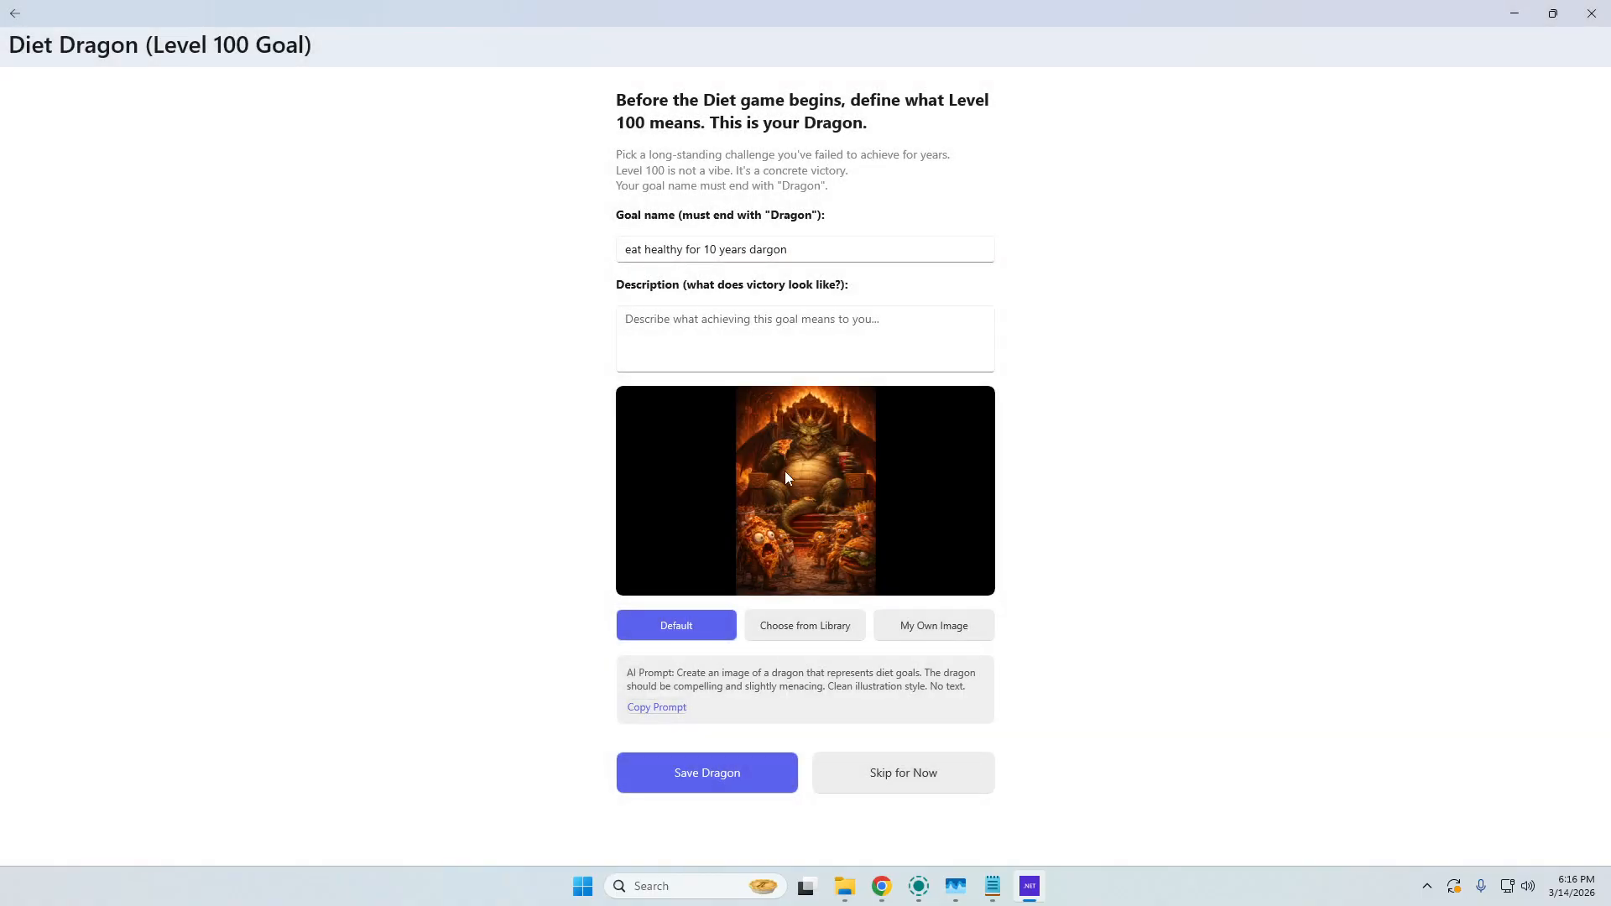
left_click(719, 774)
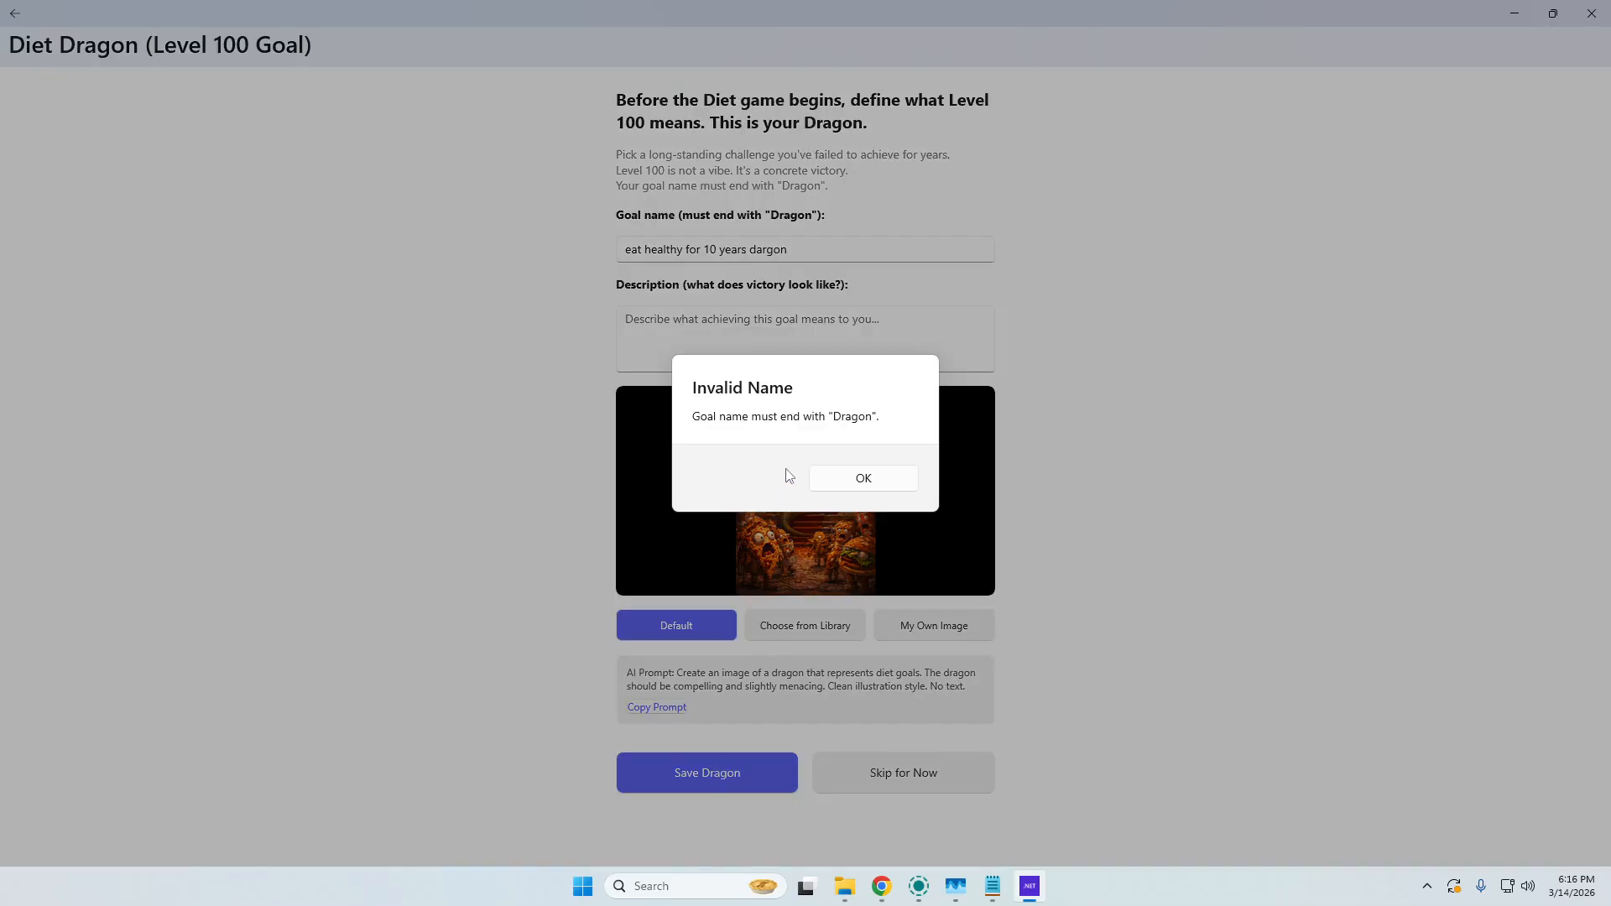
left_click(879, 476)
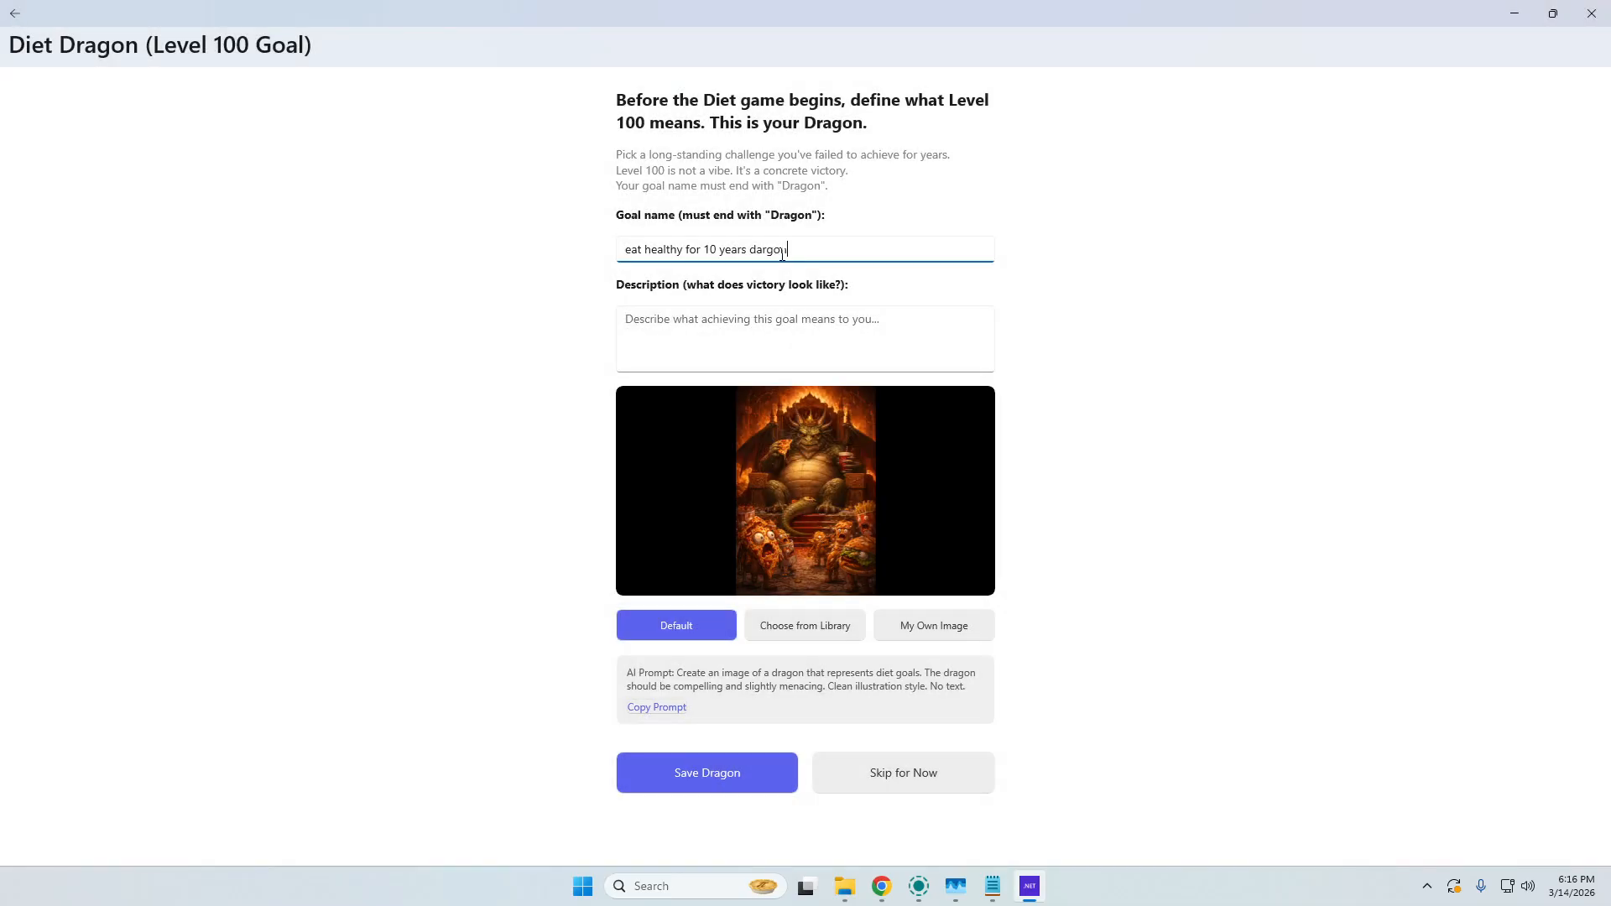
Correct the goal name to "eat healthy for 10 years dragon" and save the dragon.
left_click_drag(806, 250, 761, 265)
key("BackSpace")
type("ragon")
left_click(714, 774)
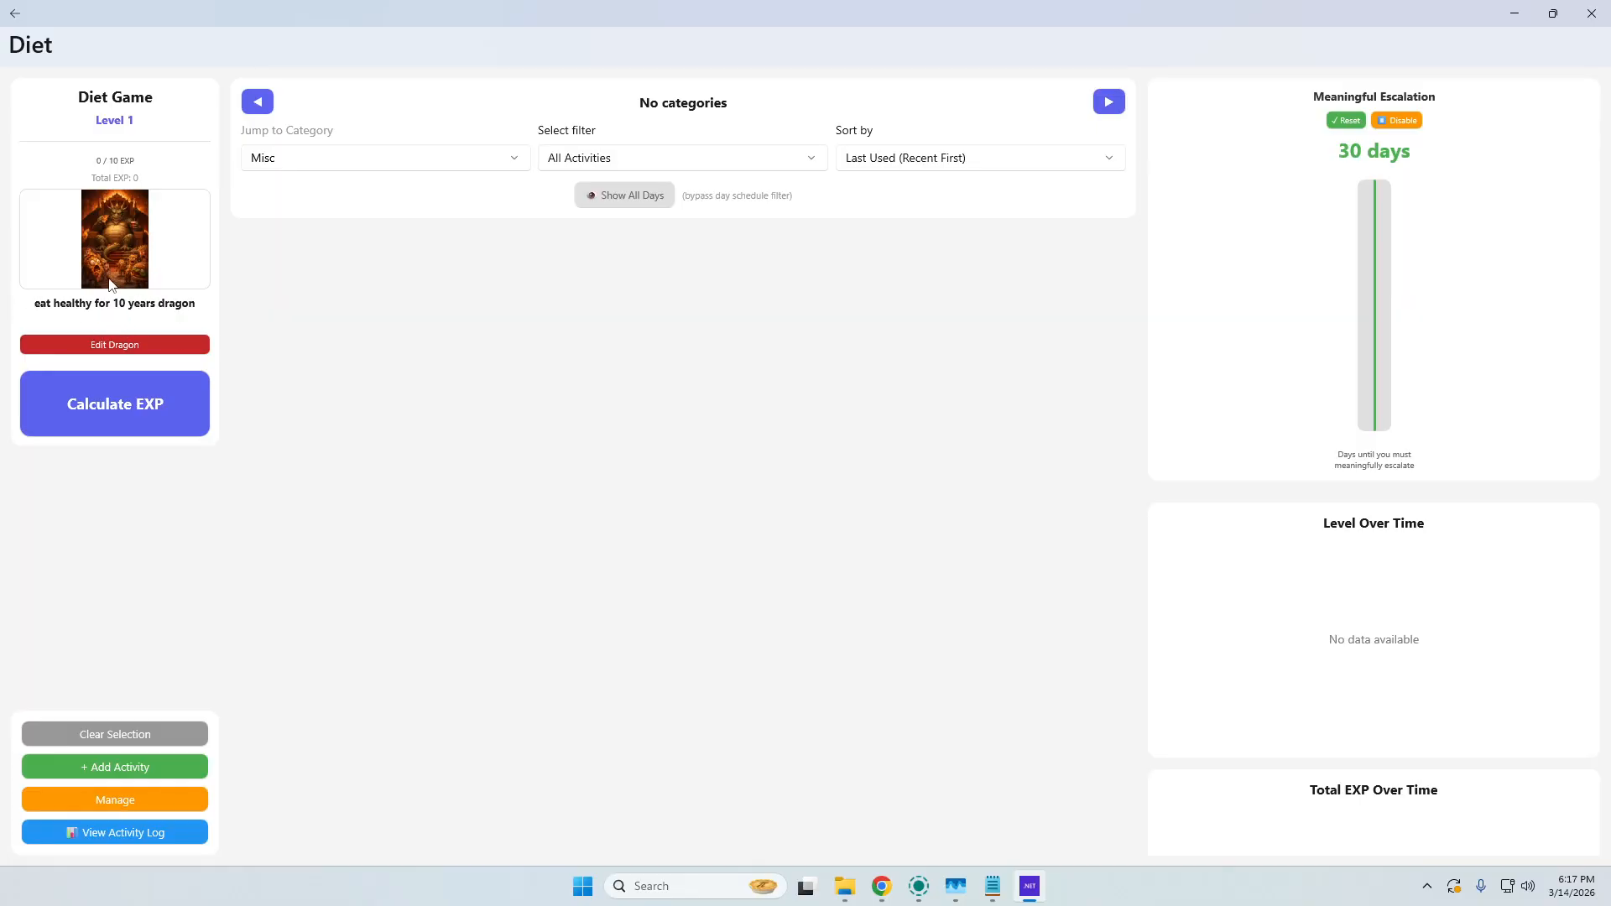
View the active dragons from the Dragons section and return to the home page.
left_click(12, 12)
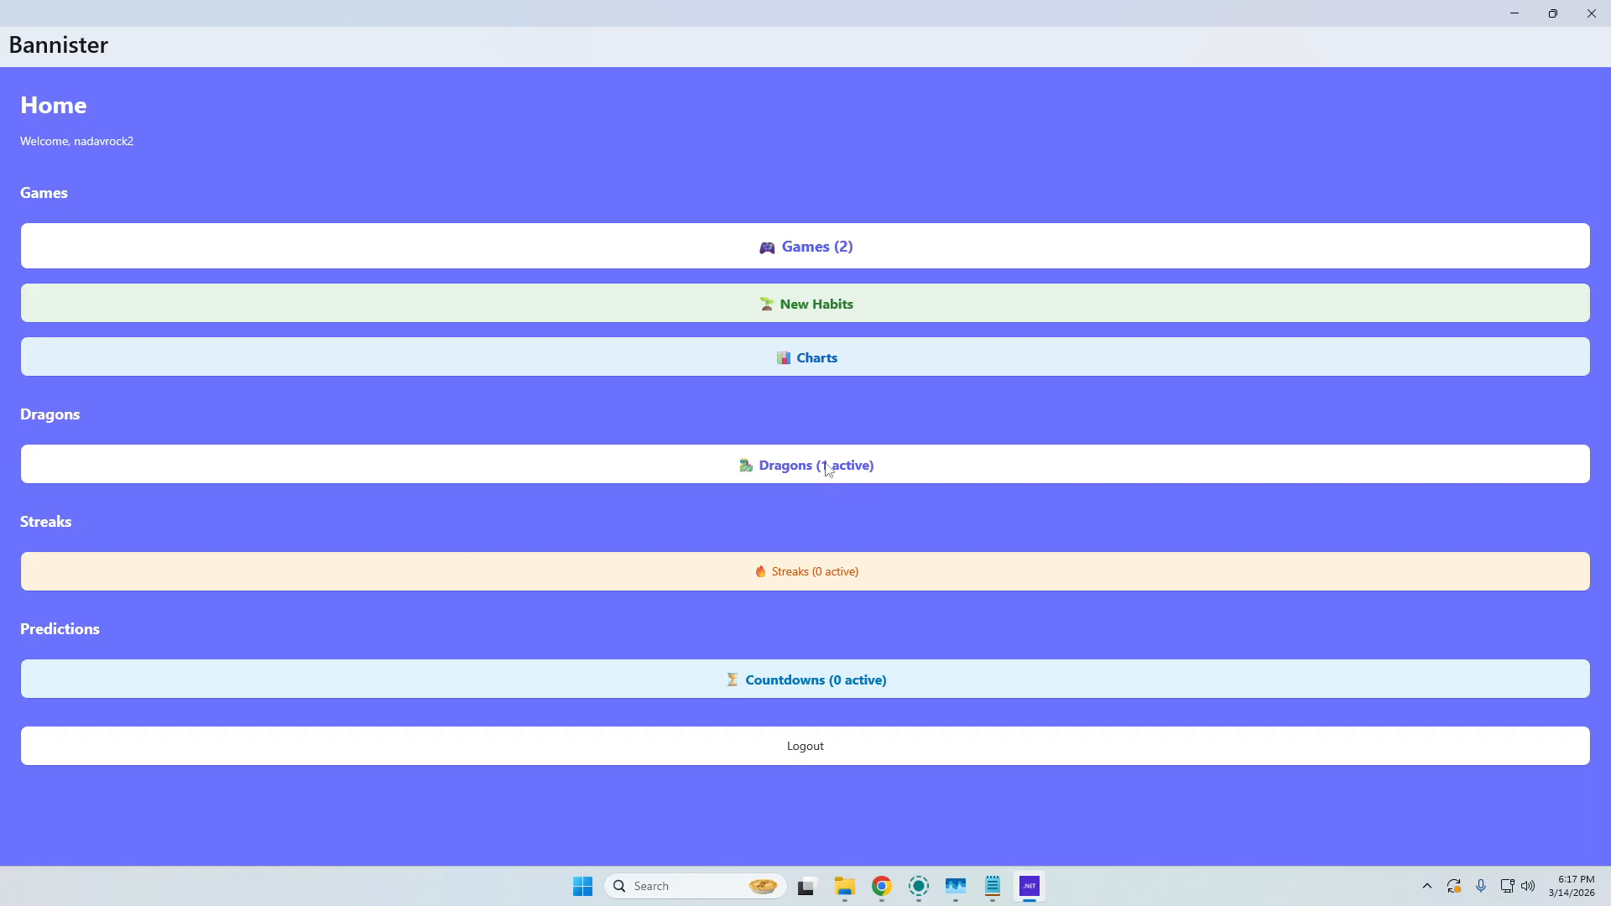
left_click(829, 469)
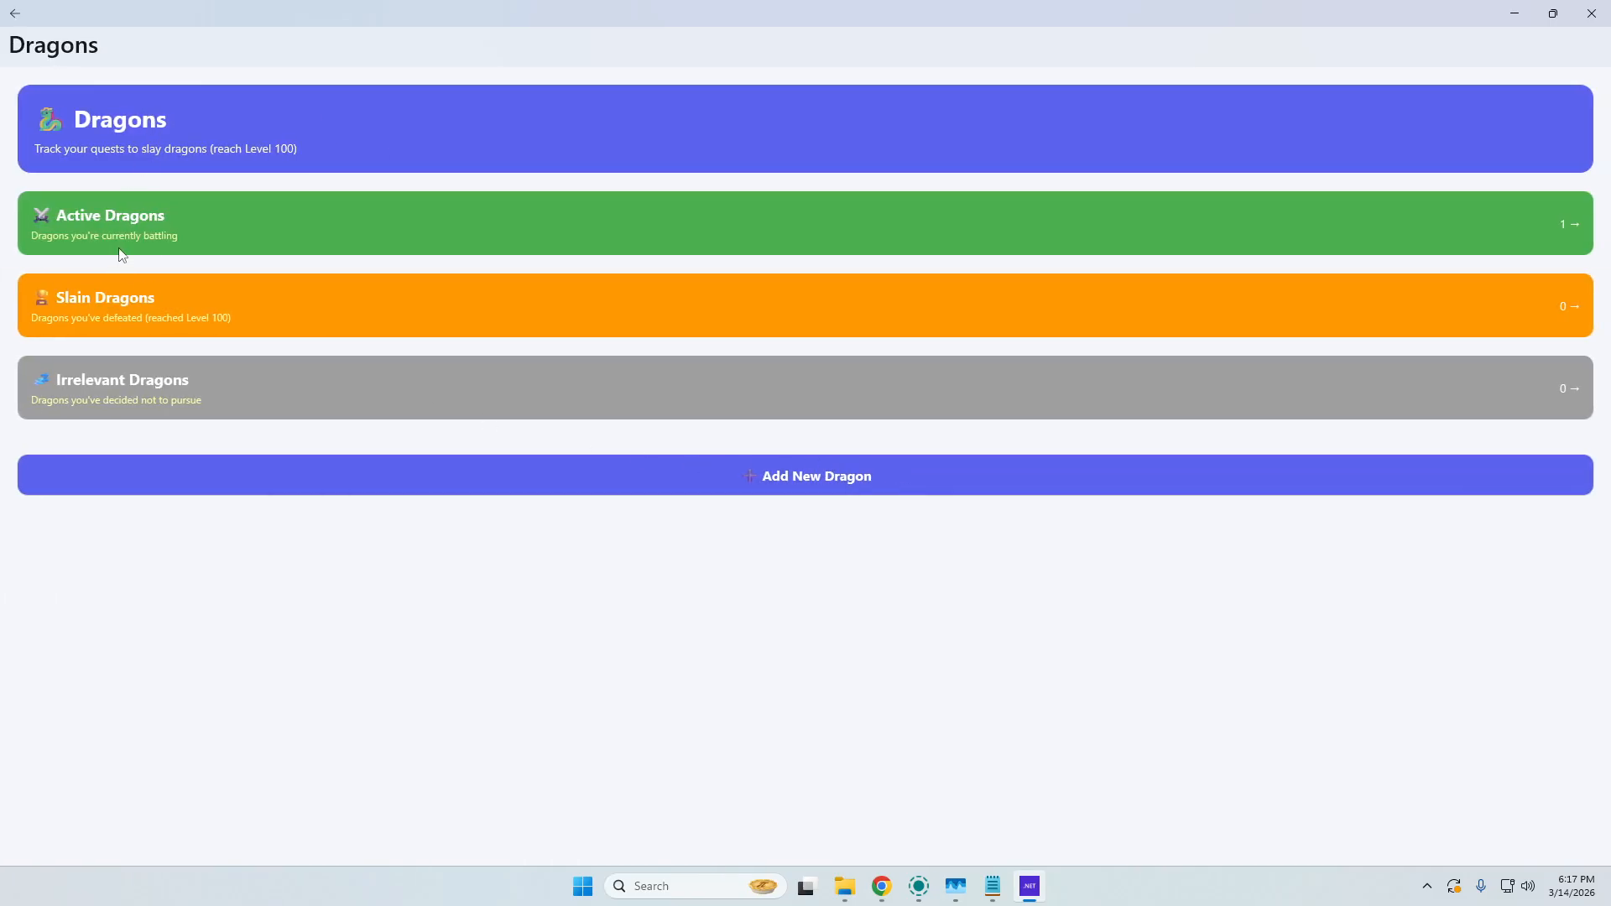
left_click(120, 252)
left_click(10, 11)
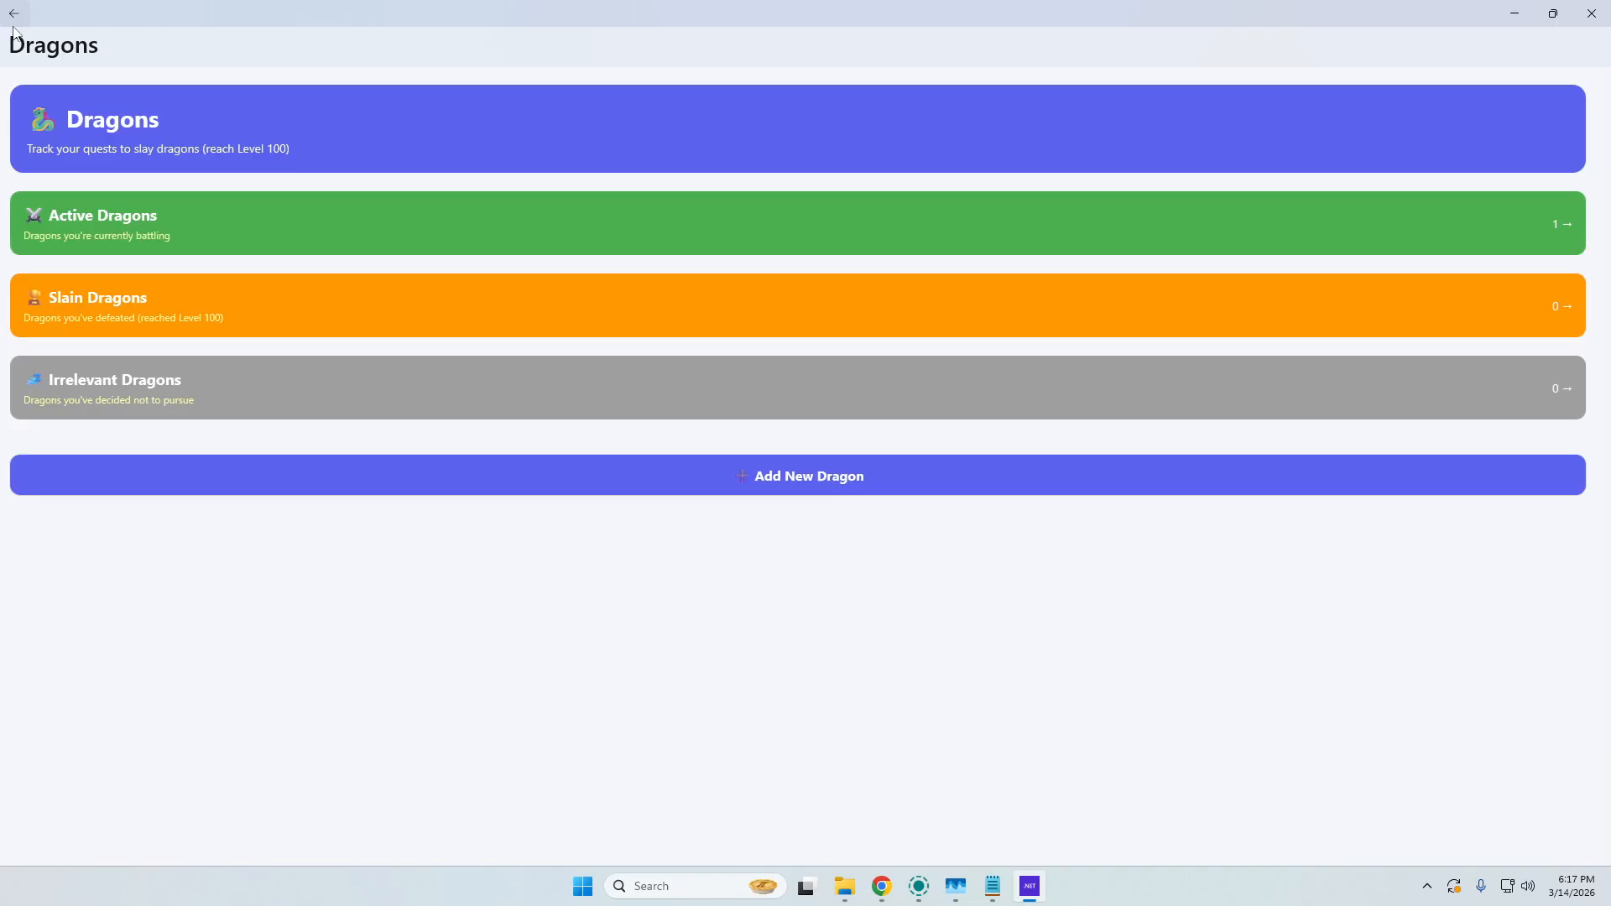
left_click(14, 15)
Open the Diet game and start an activity named "dont eat more than 2500 calories in a single day" in the Misc category.
left_click(888, 248)
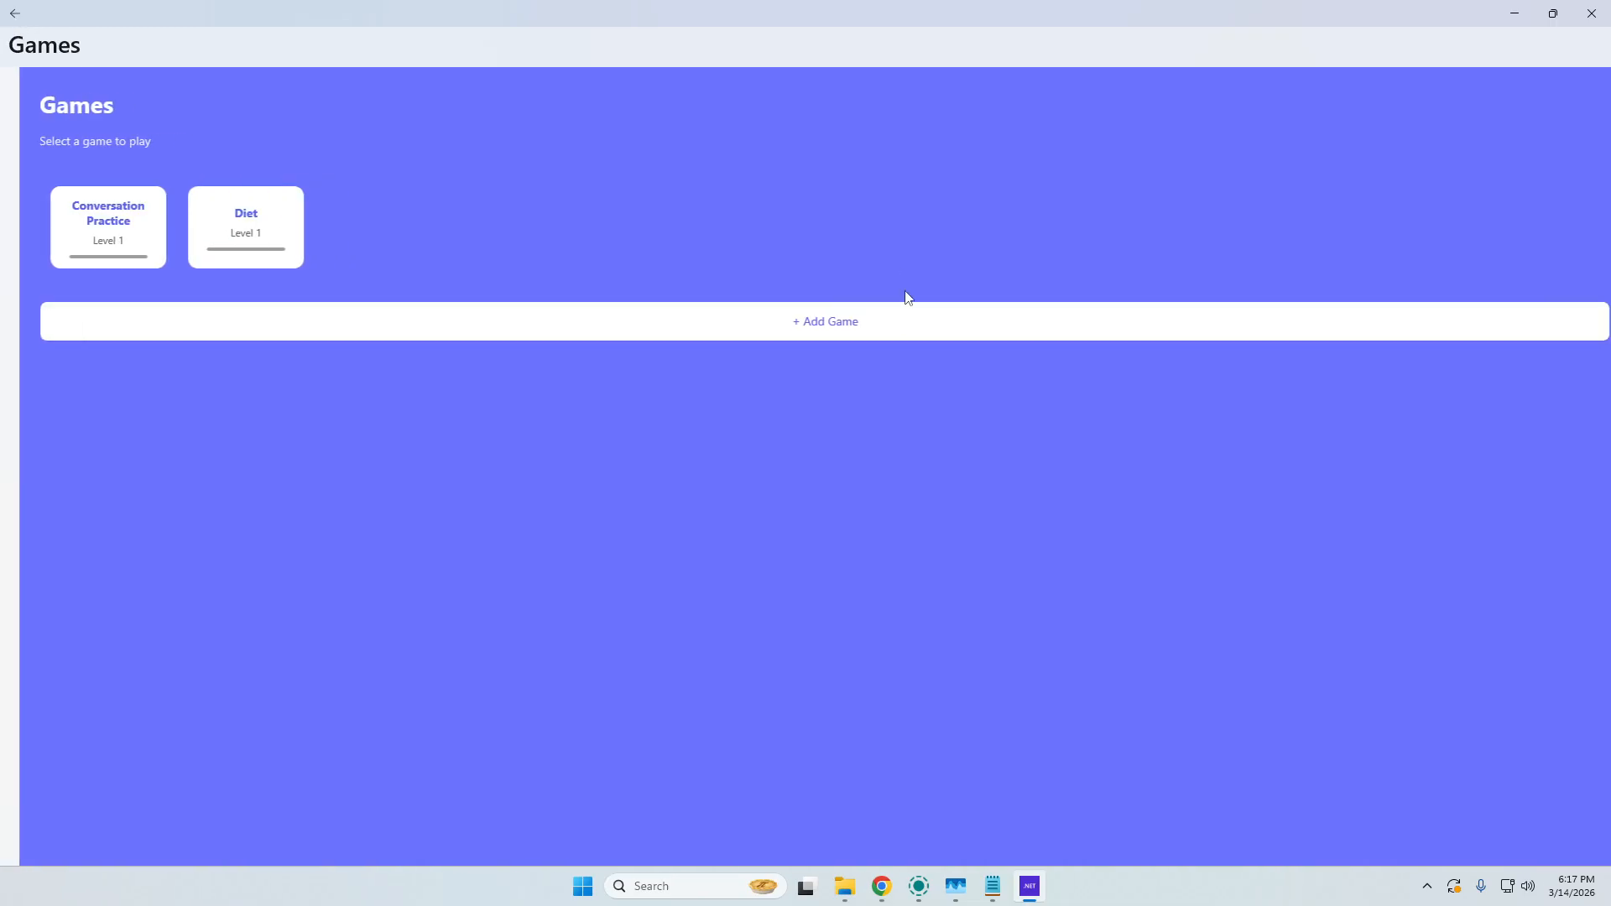
left_click(218, 212)
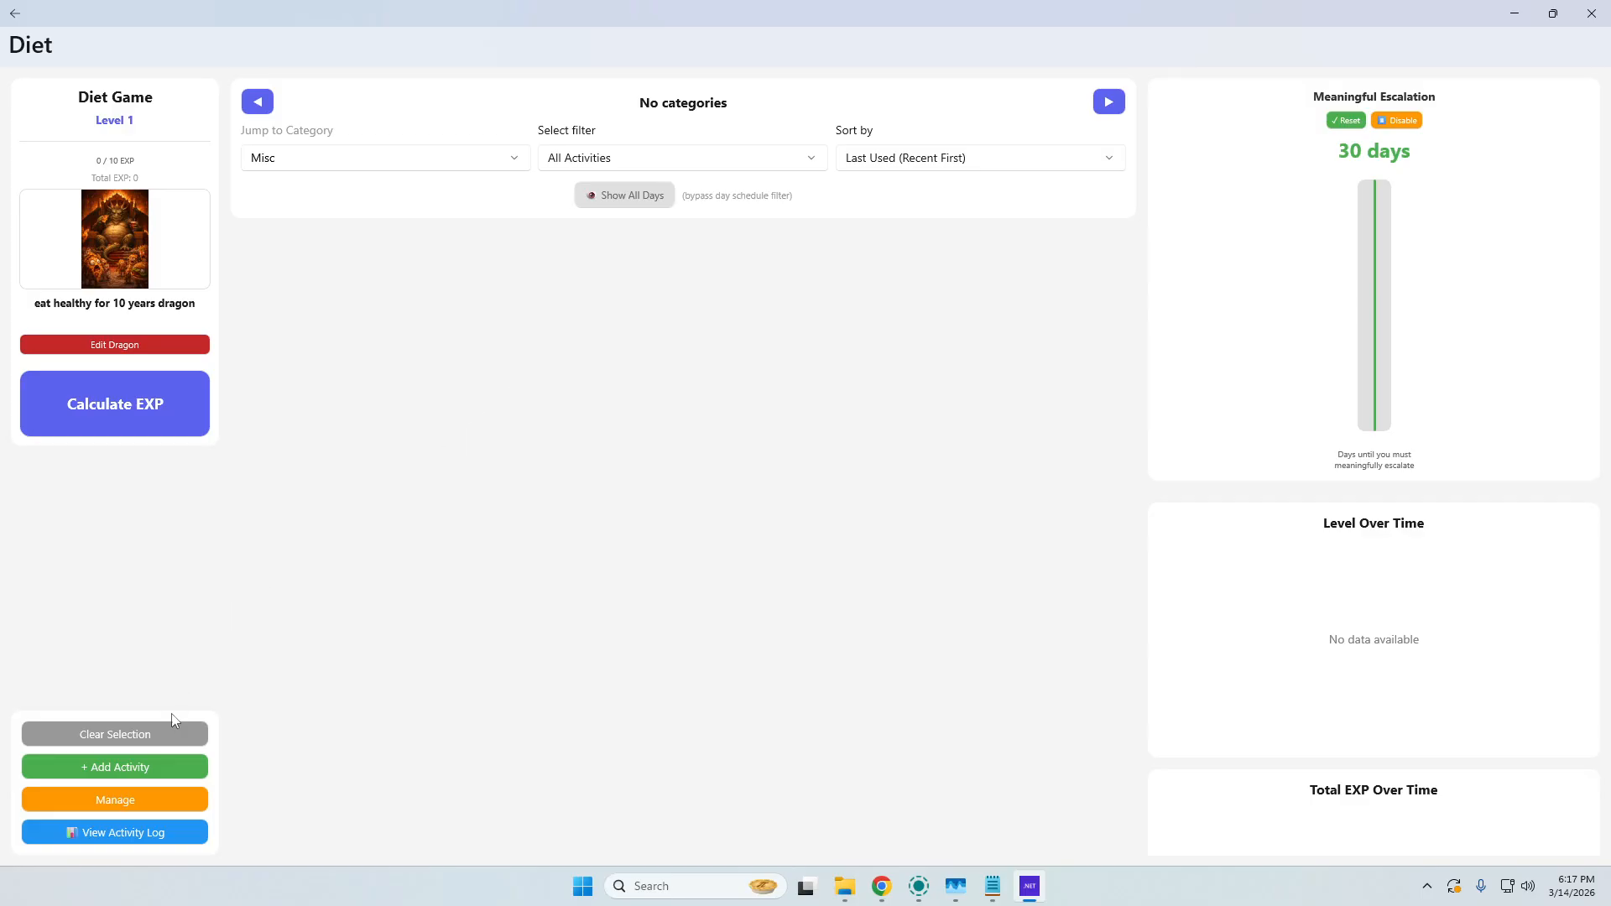
left_click(162, 777)
left_click(141, 128)
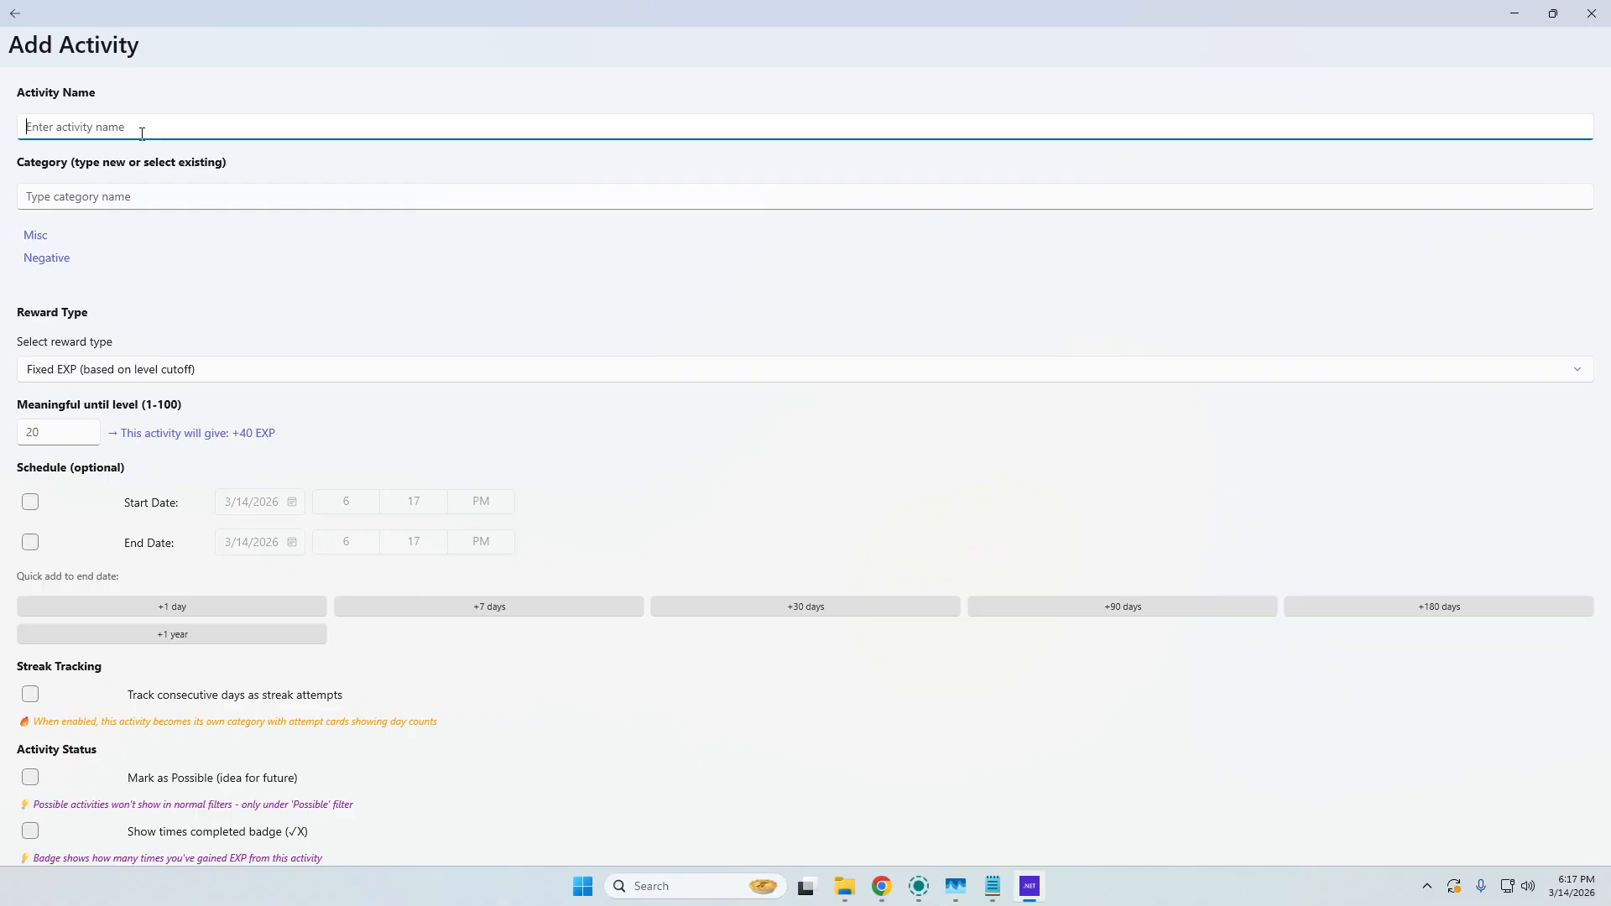
type("dont eat more than 2500 calories in a single day")
left_click(49, 230)
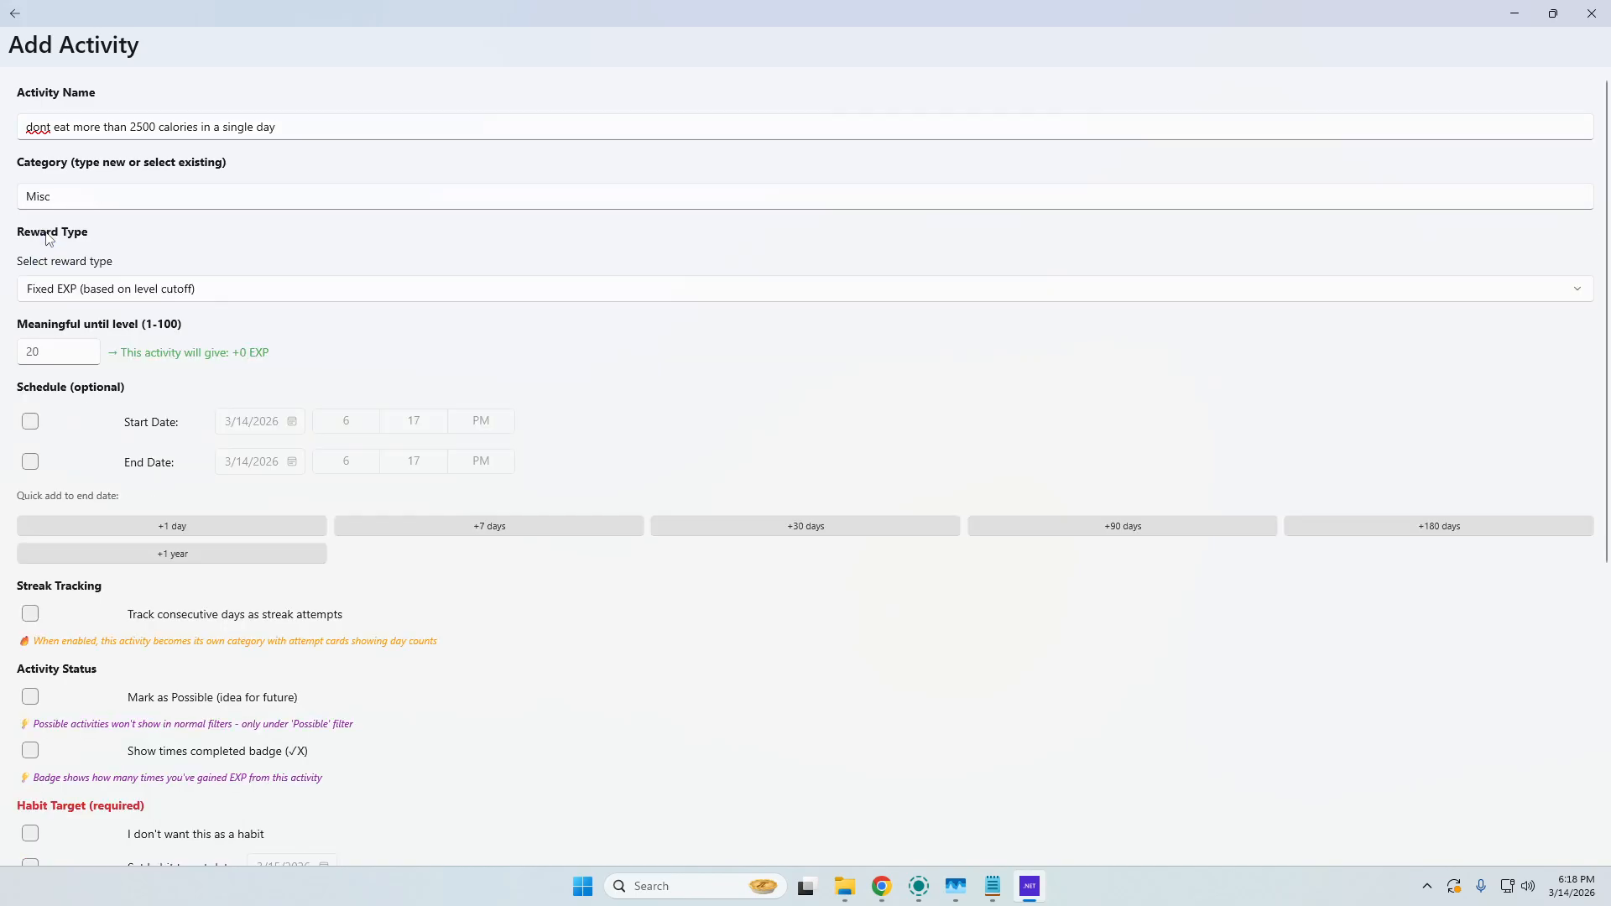
Examine the available reward types and highlight "2500 calories in a single day" in the activity name.
left_click(76, 294)
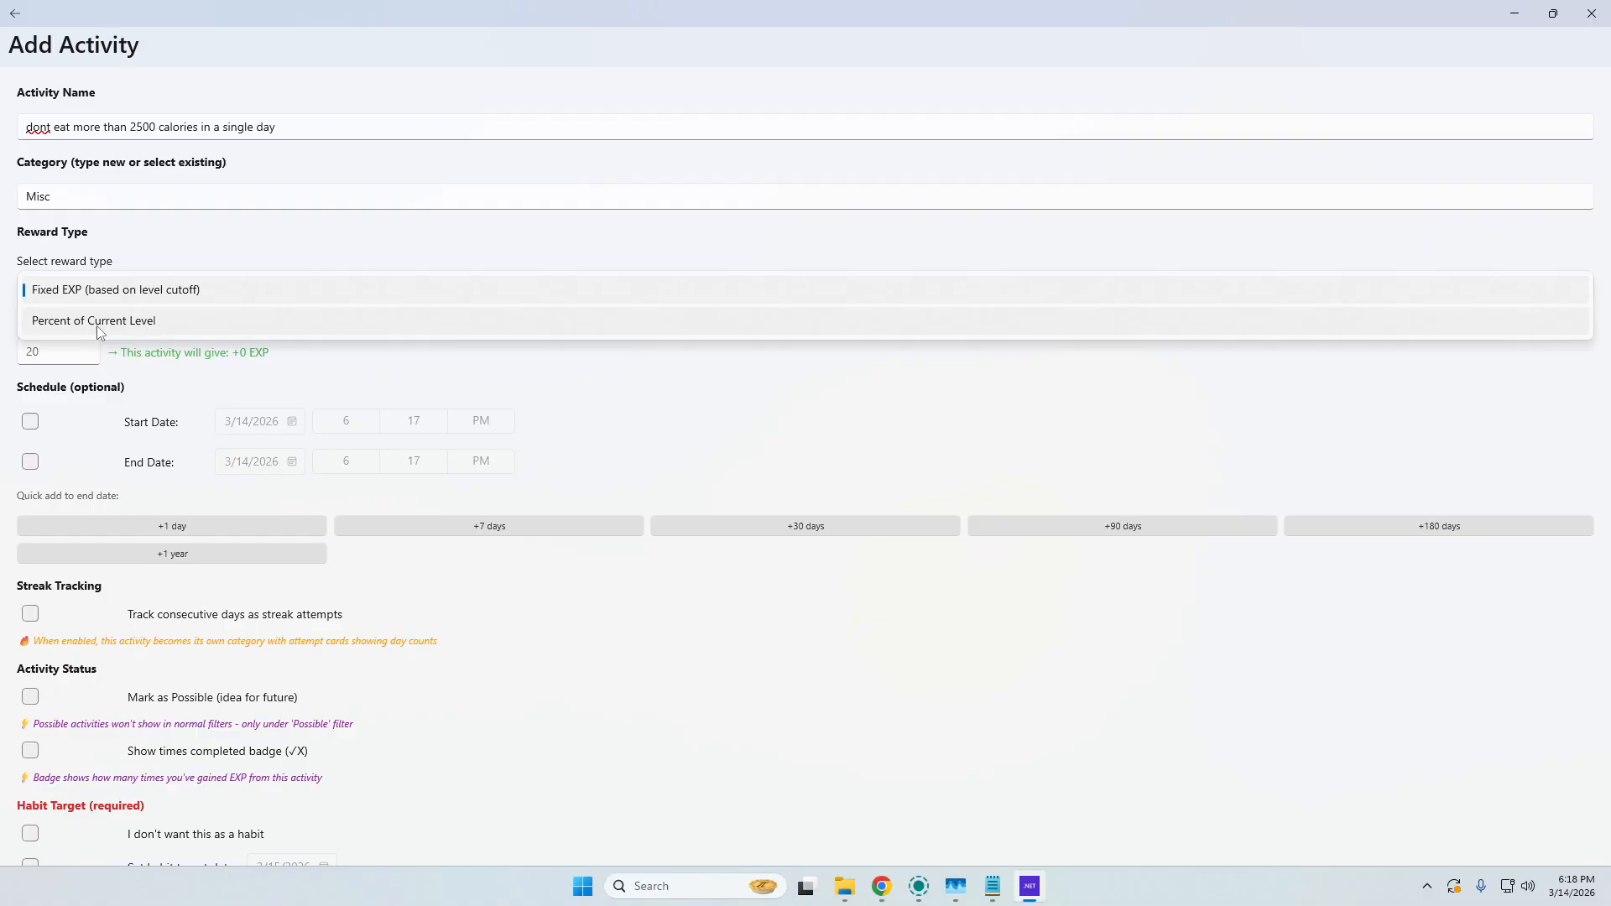
left_click(294, 131)
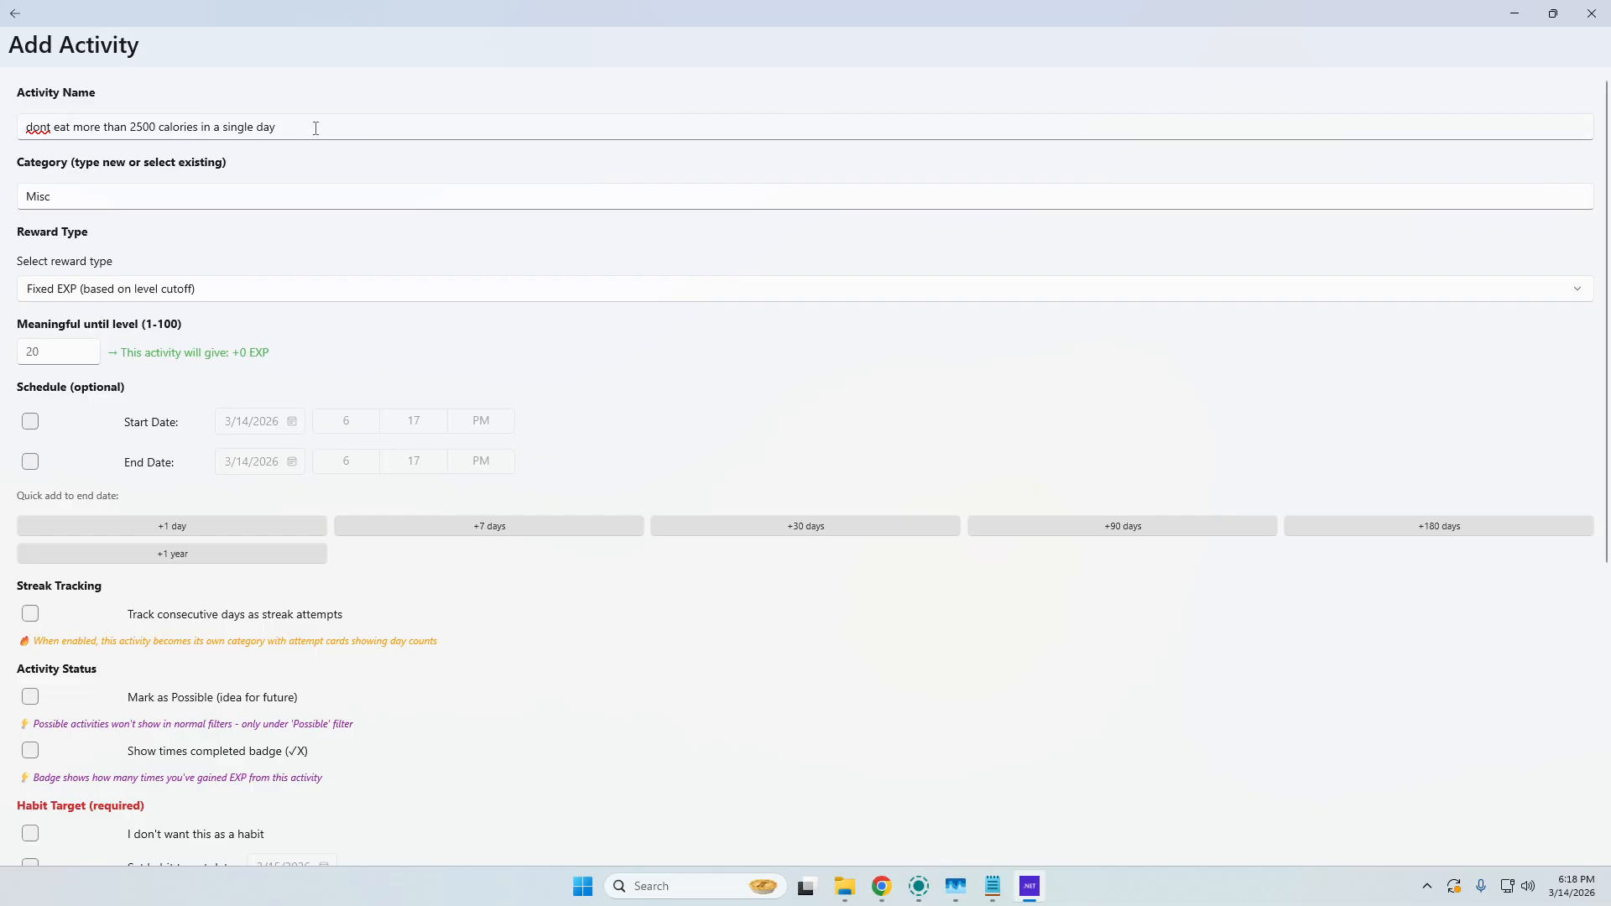
left_click_drag(316, 129, 132, 122)
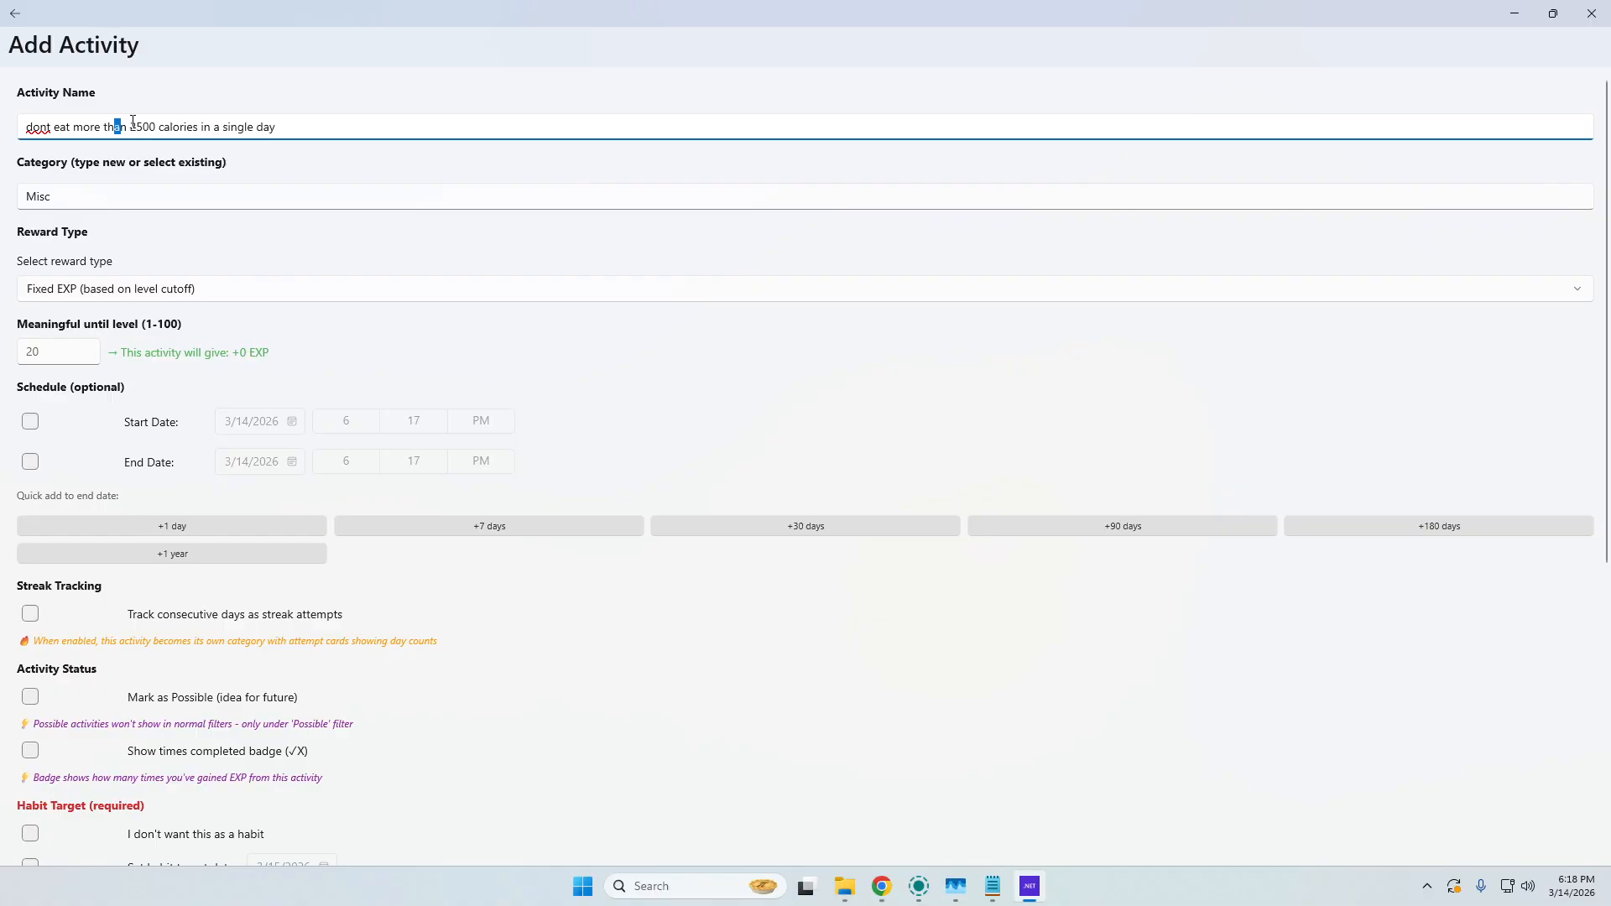
left_click(128, 121)
left_click_drag(130, 126, 335, 120)
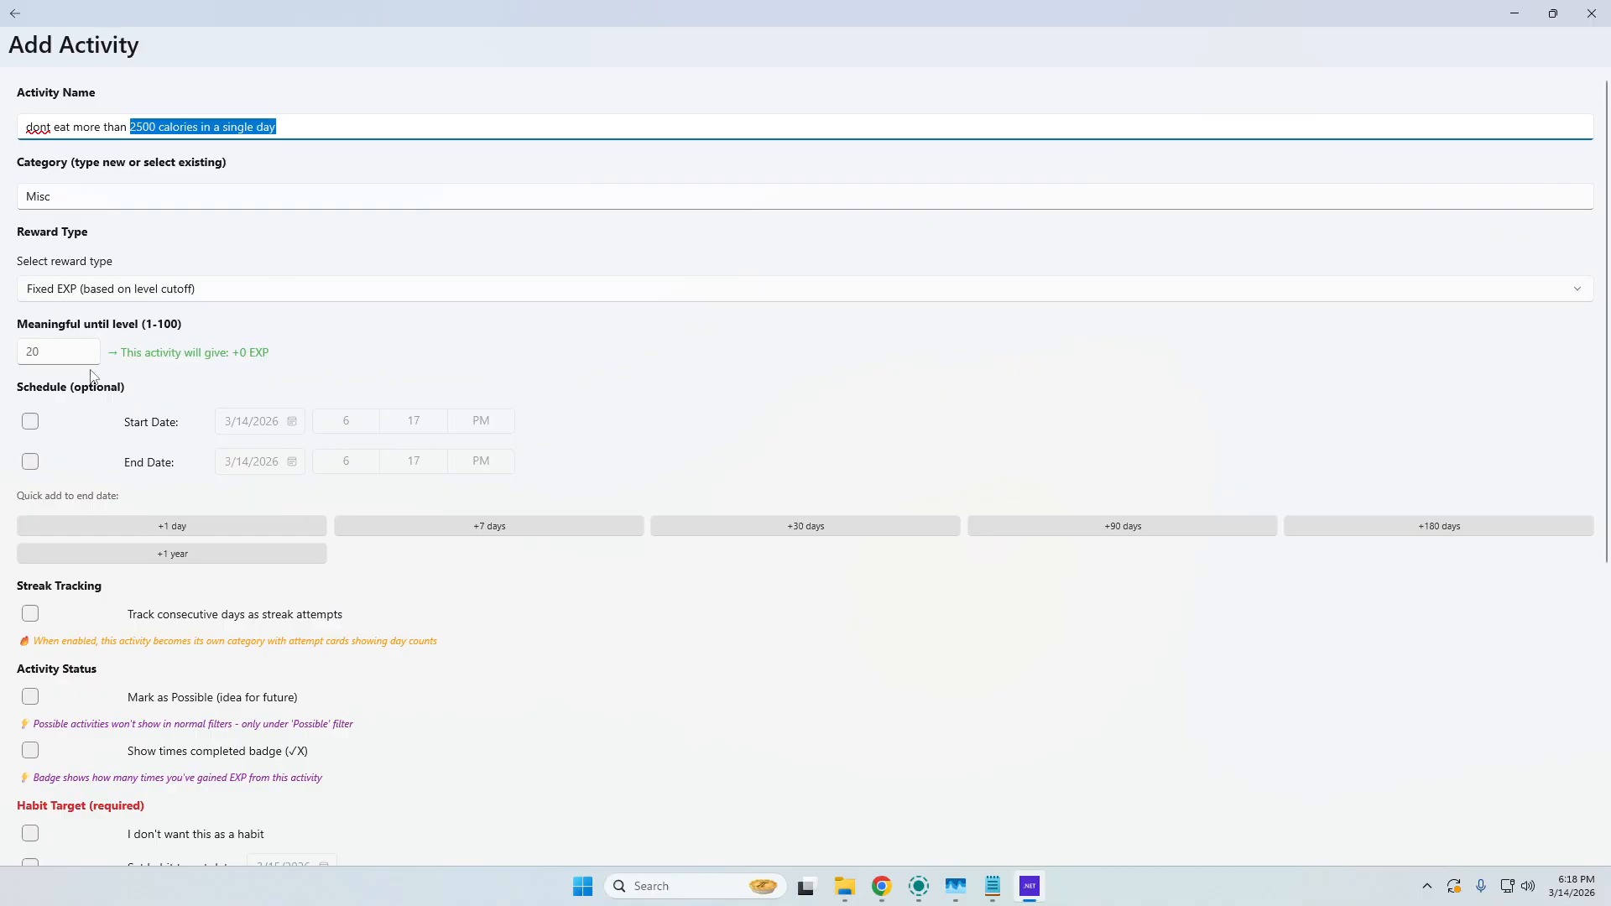
Make the activity meaningful until level 20 and enable its start date and an end date 30 days ahead.
left_click(50, 355)
type("20")
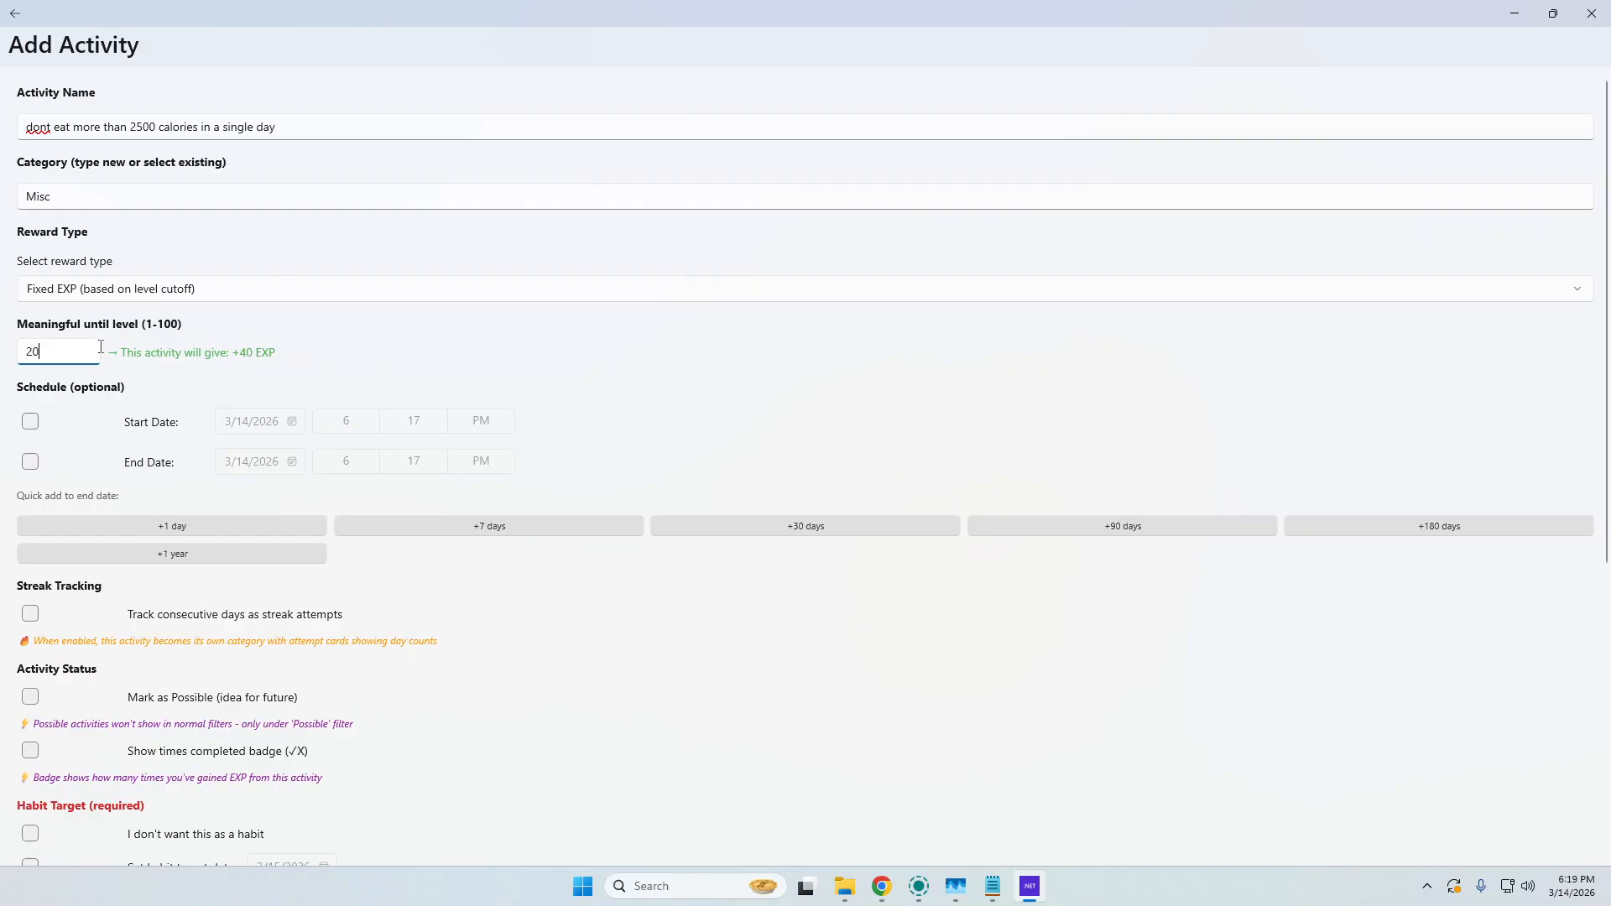
left_click(35, 426)
left_click(30, 463)
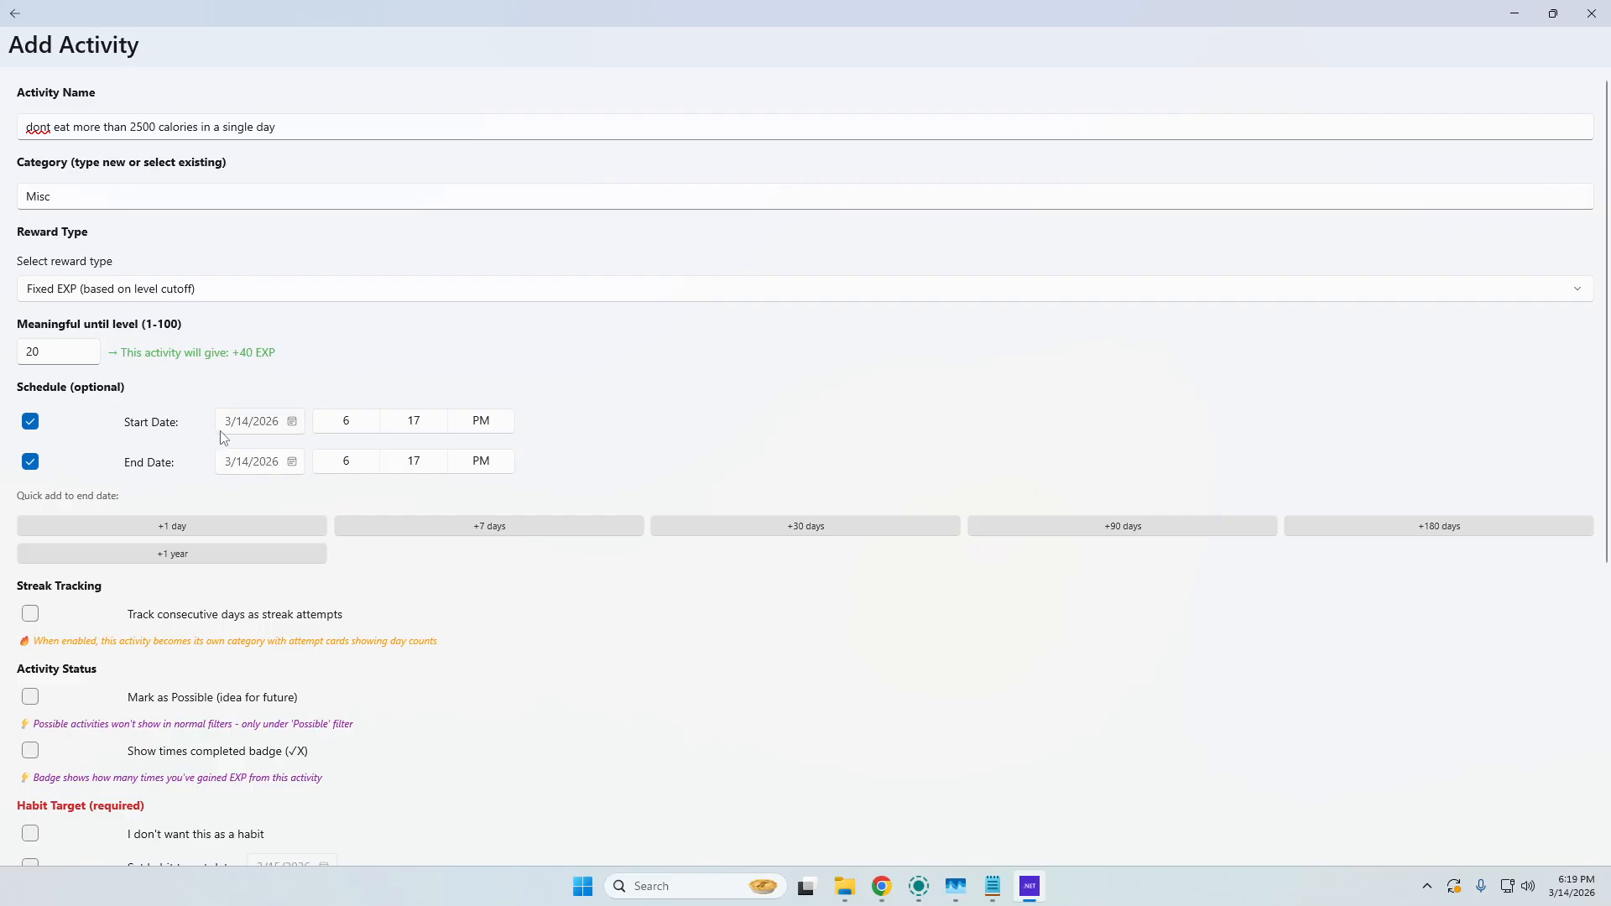
left_click(755, 527)
Enable the activity's habit target date with 4/14/2026 and leave every weekday selected for display.
scroll(210, 420, "down", 4)
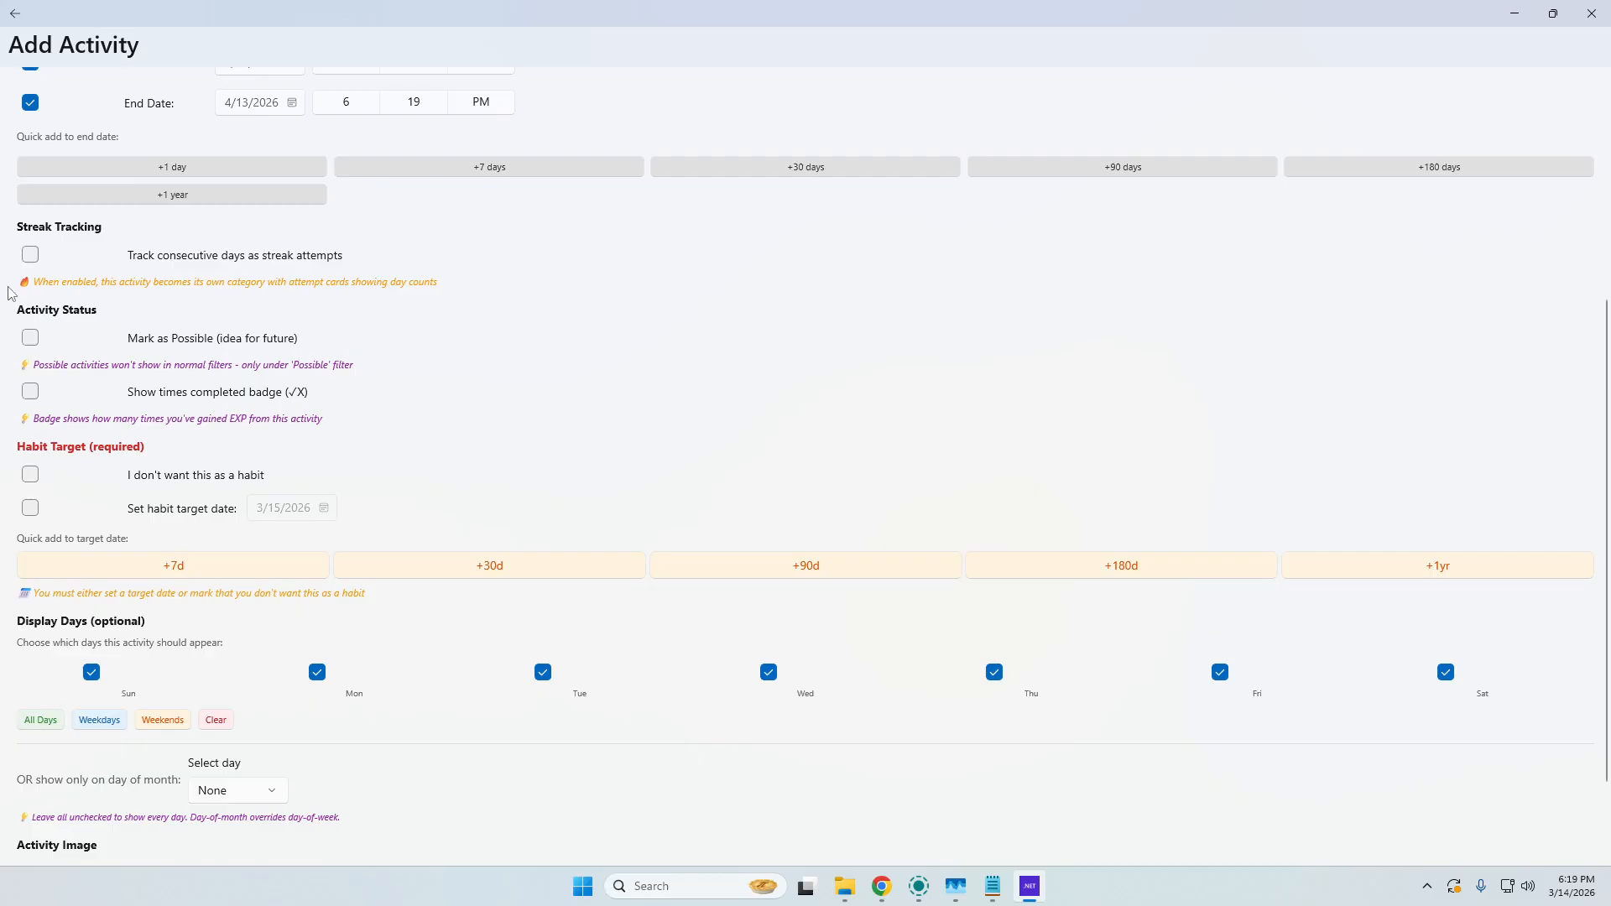
scroll(122, 361, "down", 2)
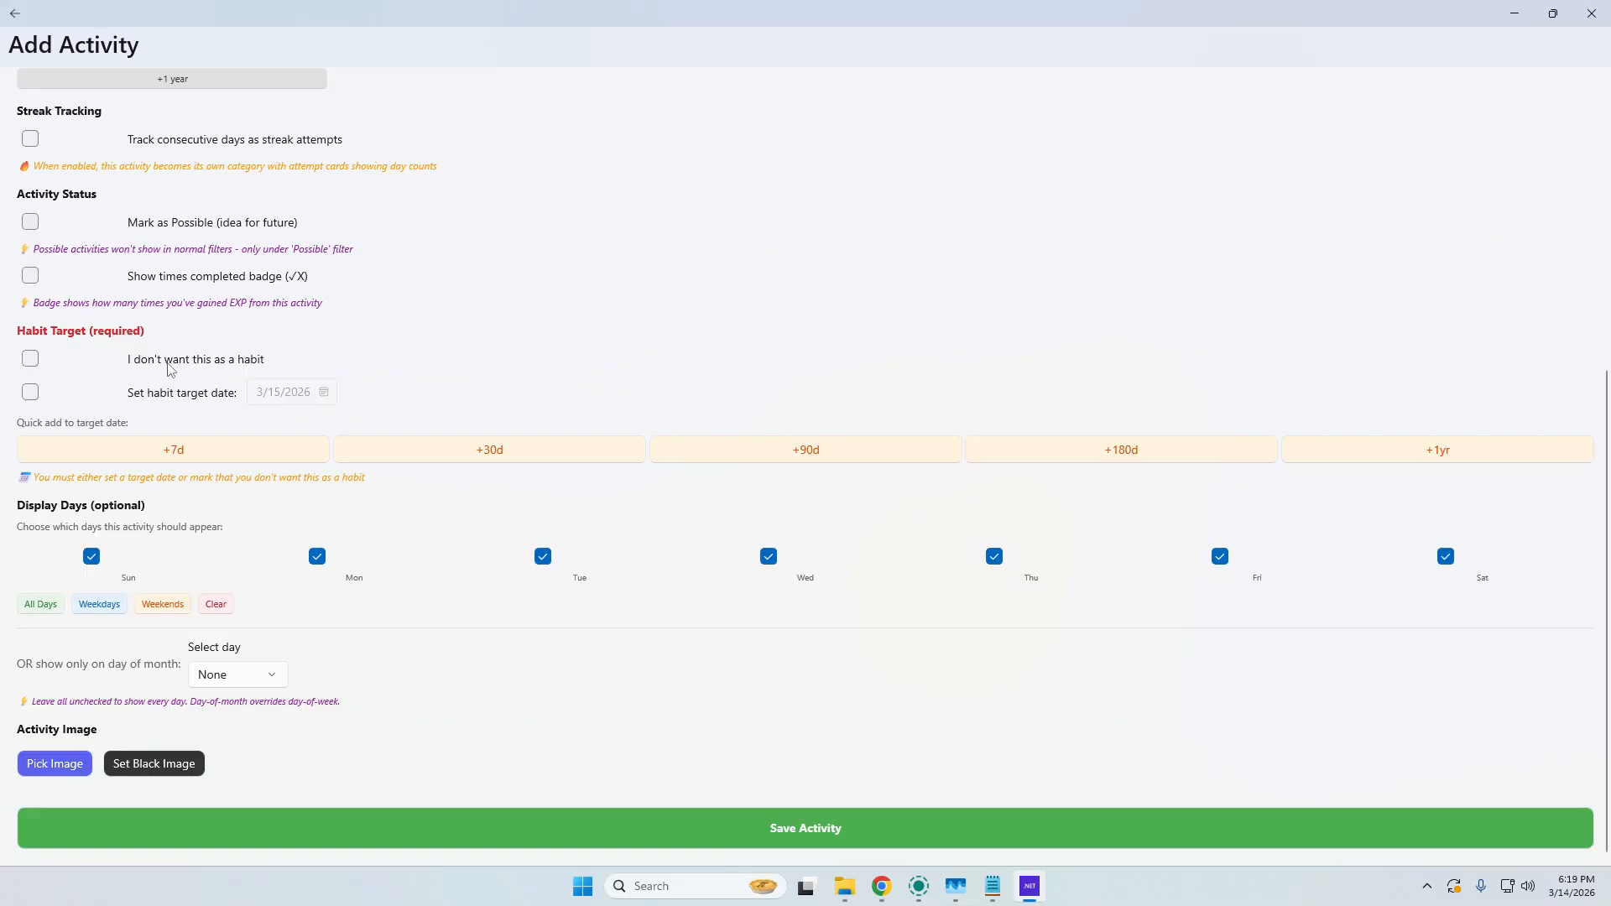
left_click(34, 396)
scroll(87, 561, "up", 3)
scroll(90, 552, "down", 3)
left_click(91, 557)
scroll(75, 188, "up", 4)
scroll(222, 128, "down", 4)
Switch to Chrome, view the generated pizza image in the Vector Art Request ChatGPT conversation, and return to the activity form.
left_click(879, 890)
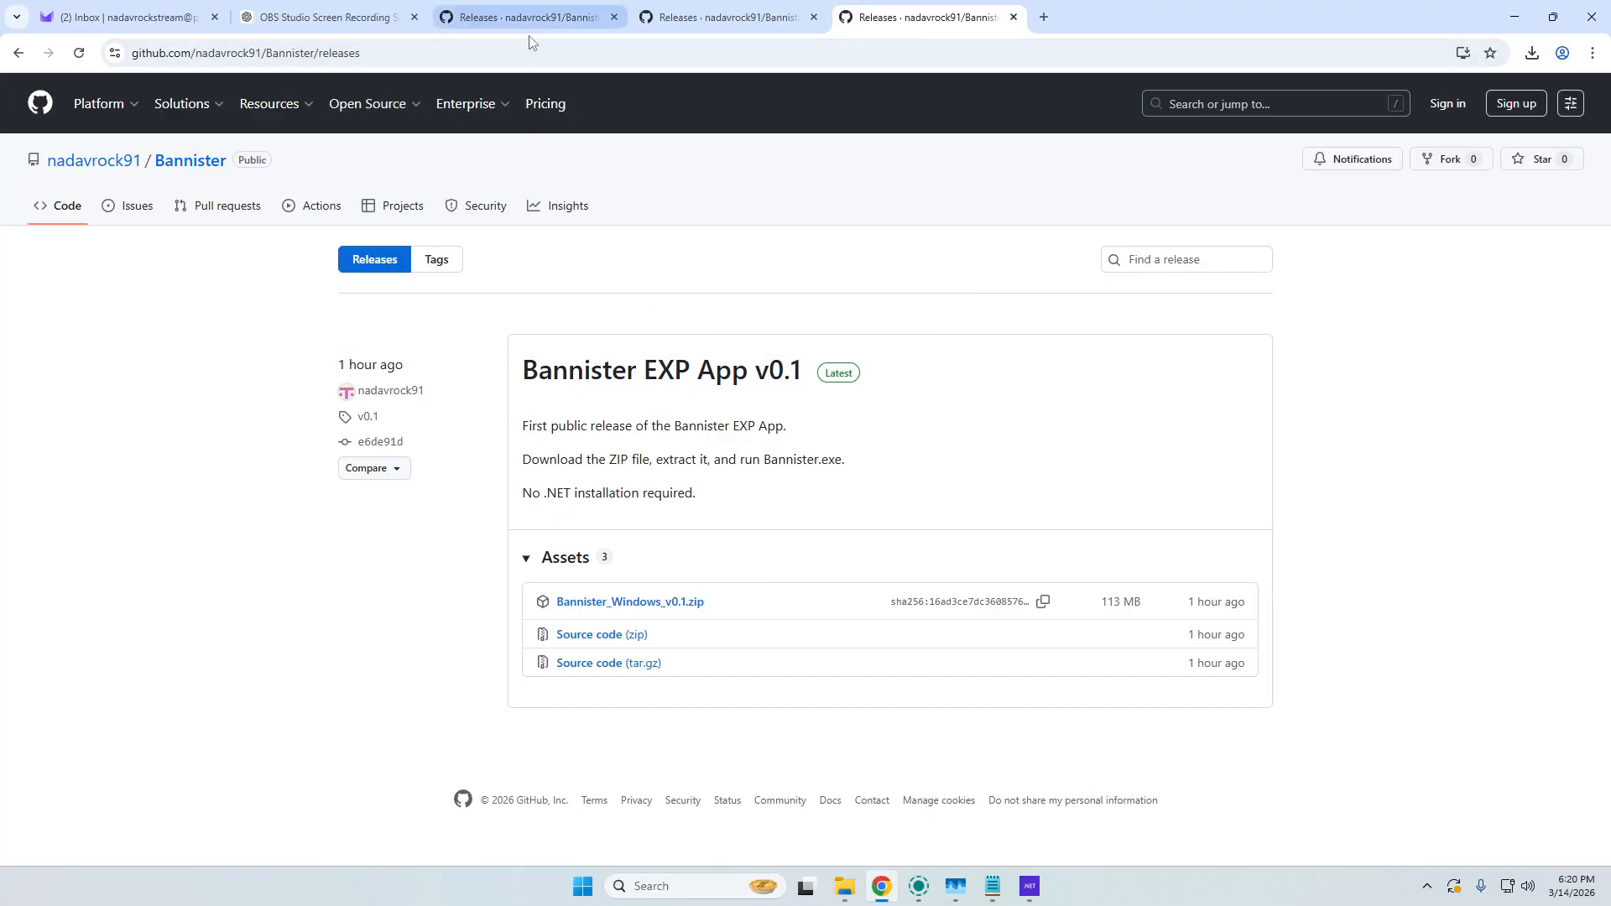
left_click(324, 8)
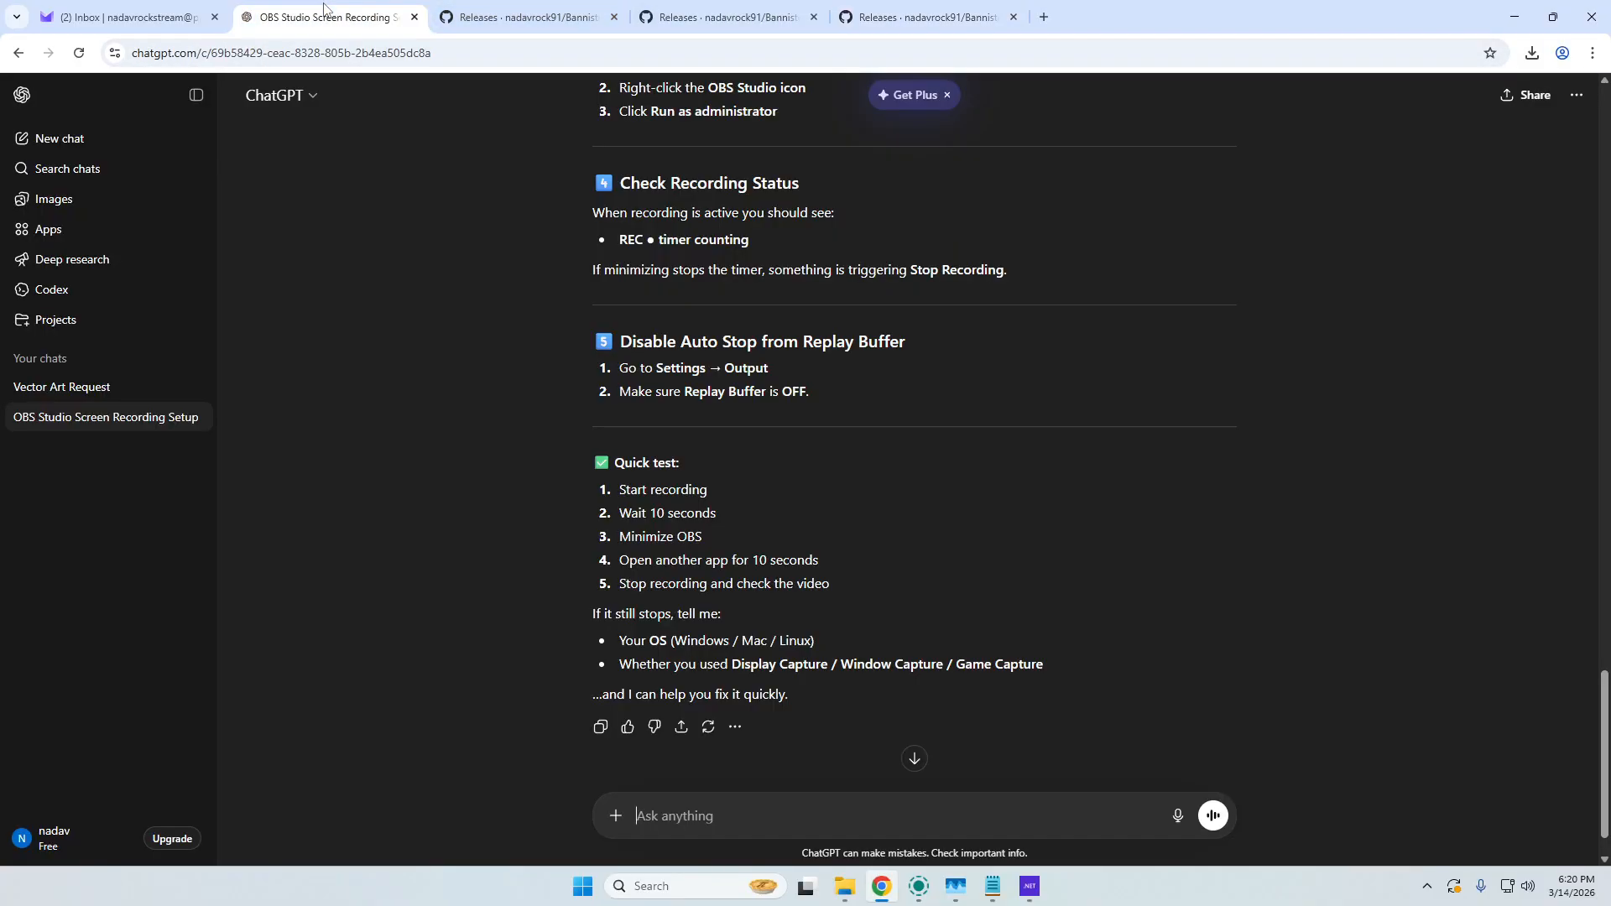
left_click(72, 386)
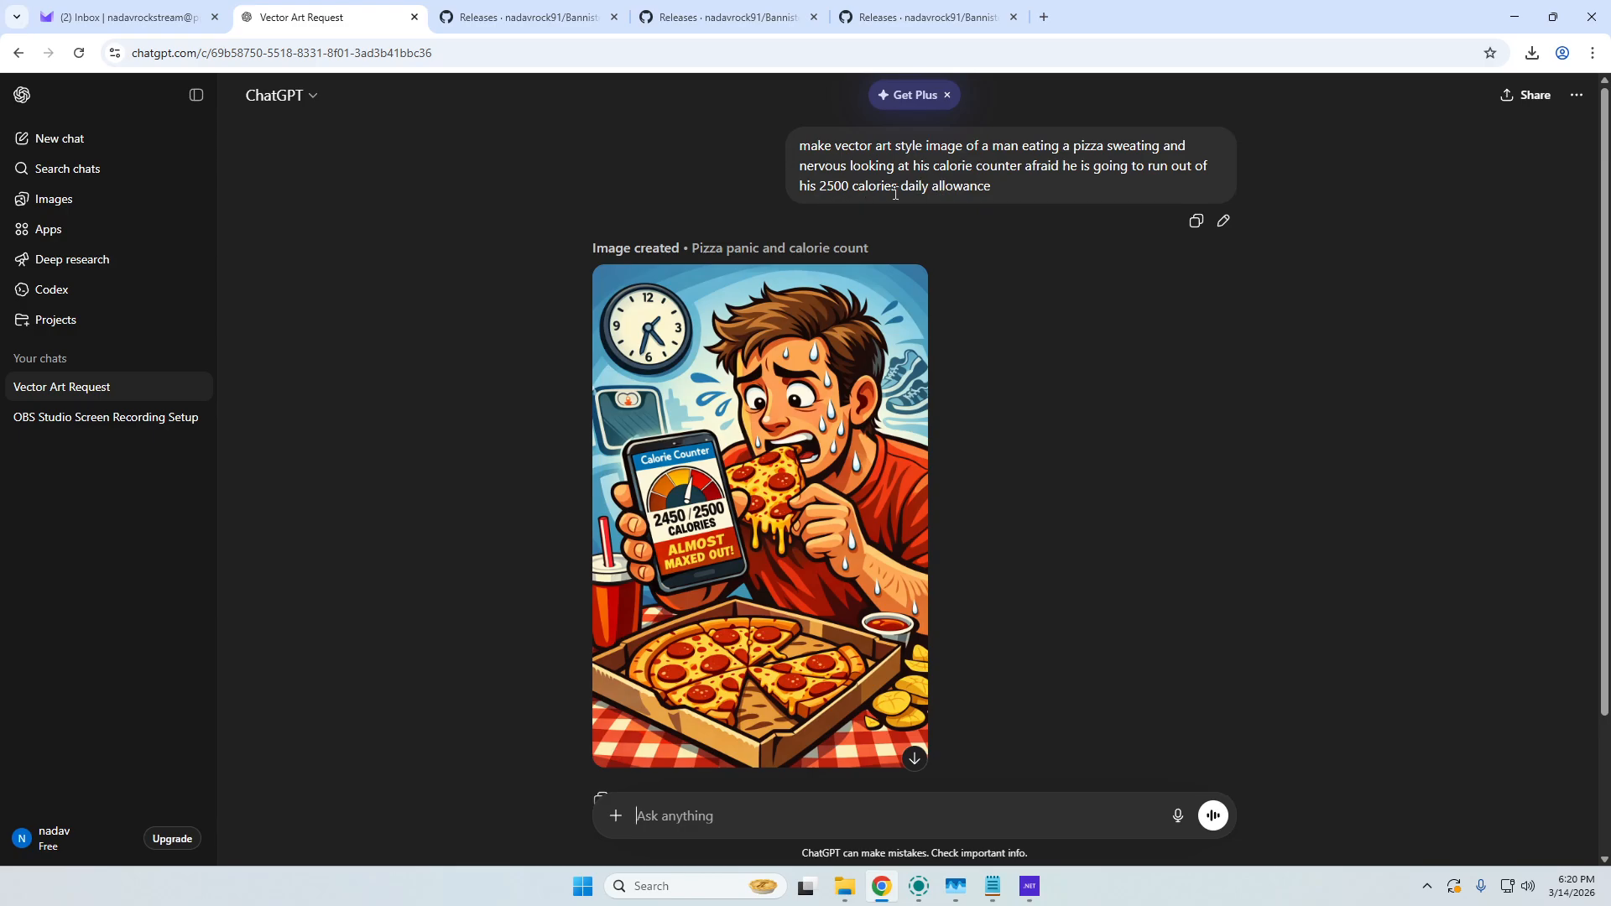
scroll(727, 258, "down", 2)
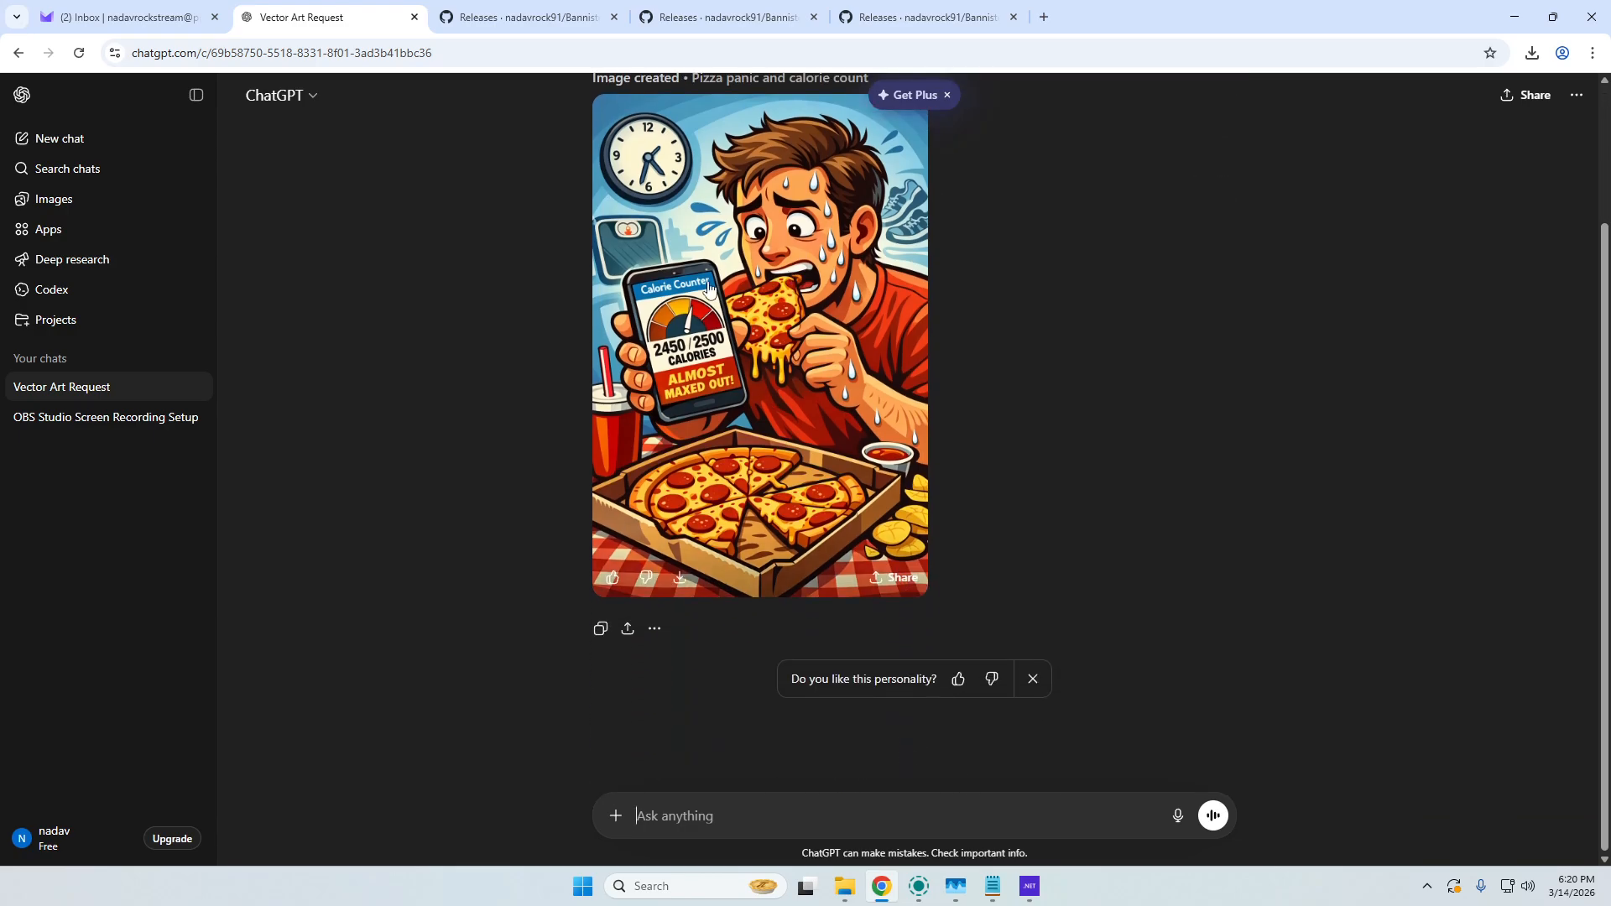
left_click(1515, 17)
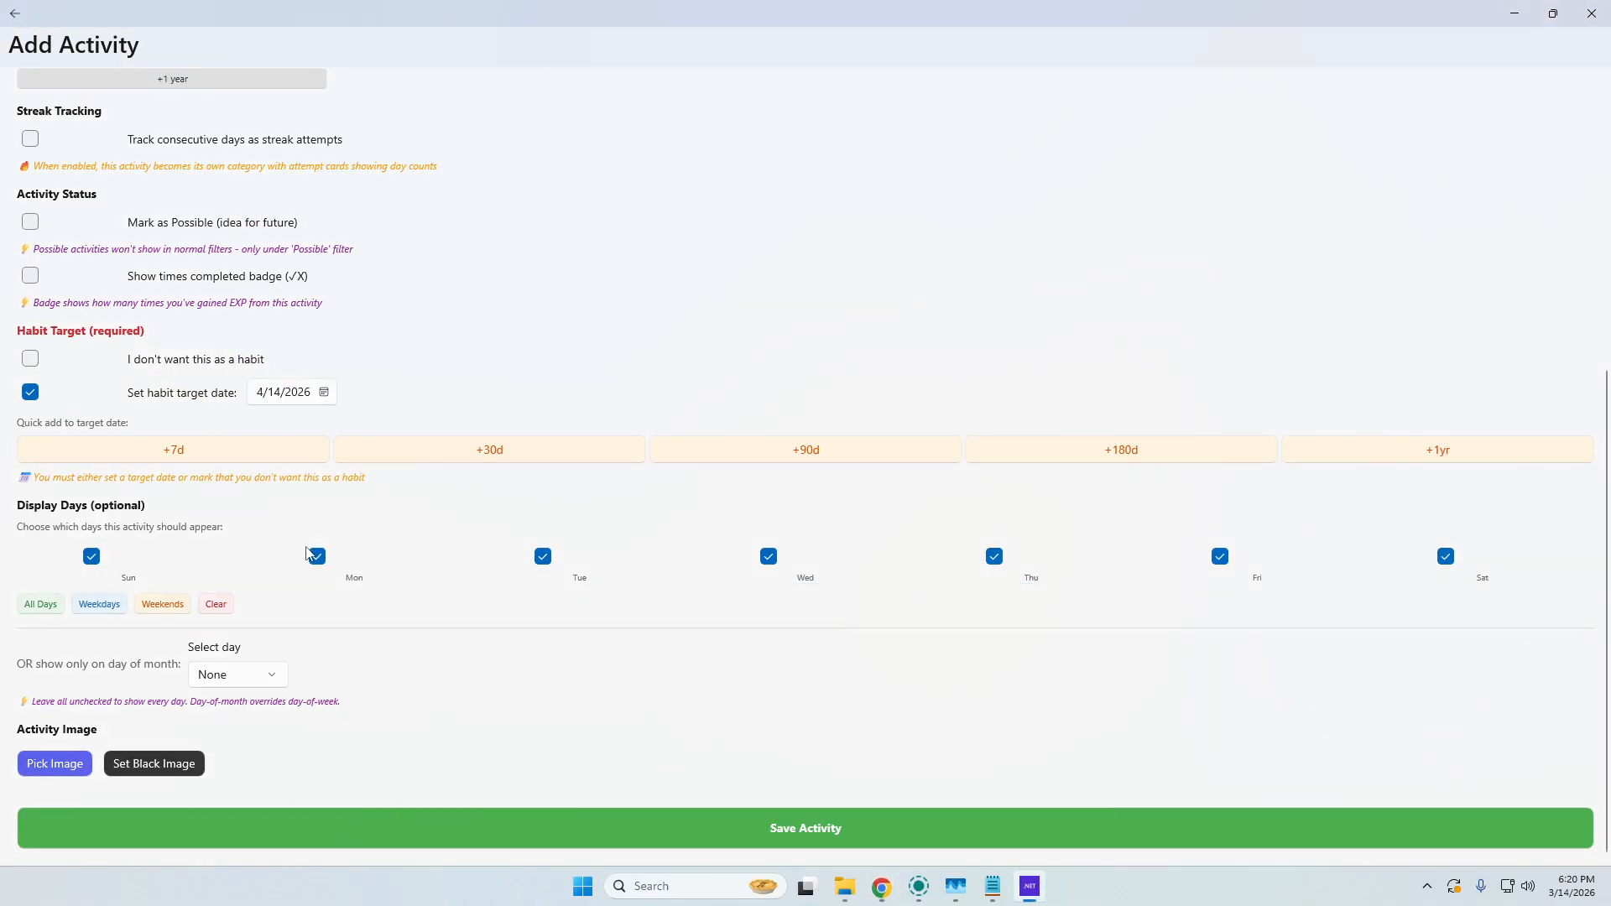
Use "ChatGPT Image Mar 14, 2026, 06_06_47 PM" from Downloads as the activity image and save the activity.
left_click(52, 765)
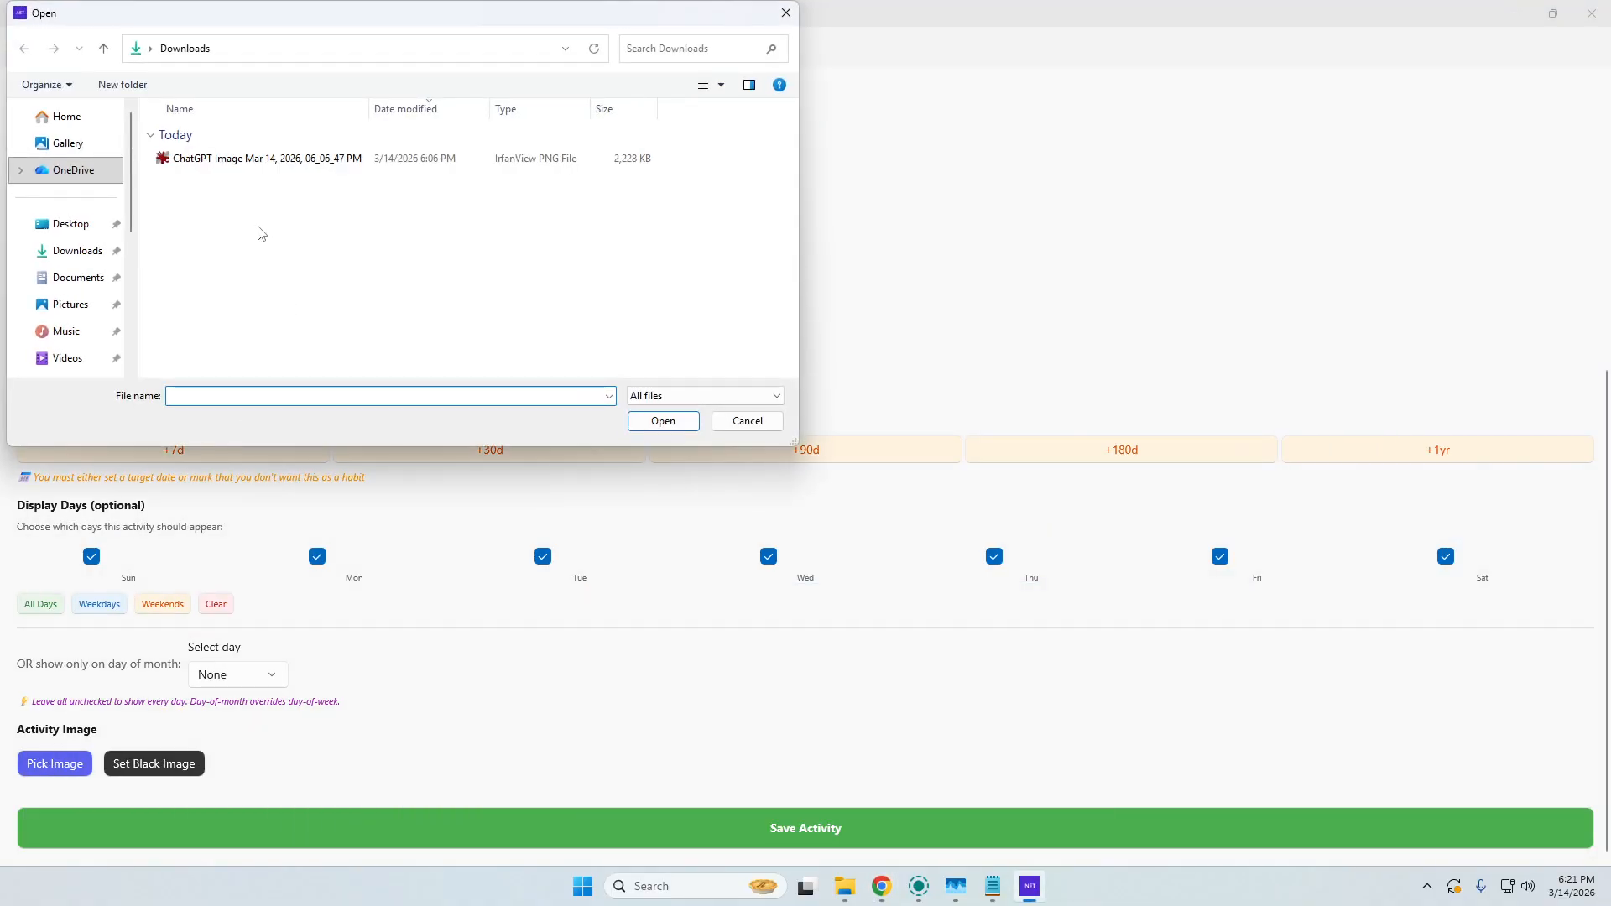
left_click(209, 159)
double_click(208, 159)
scroll(587, 587, "down", 2)
left_click(802, 831)
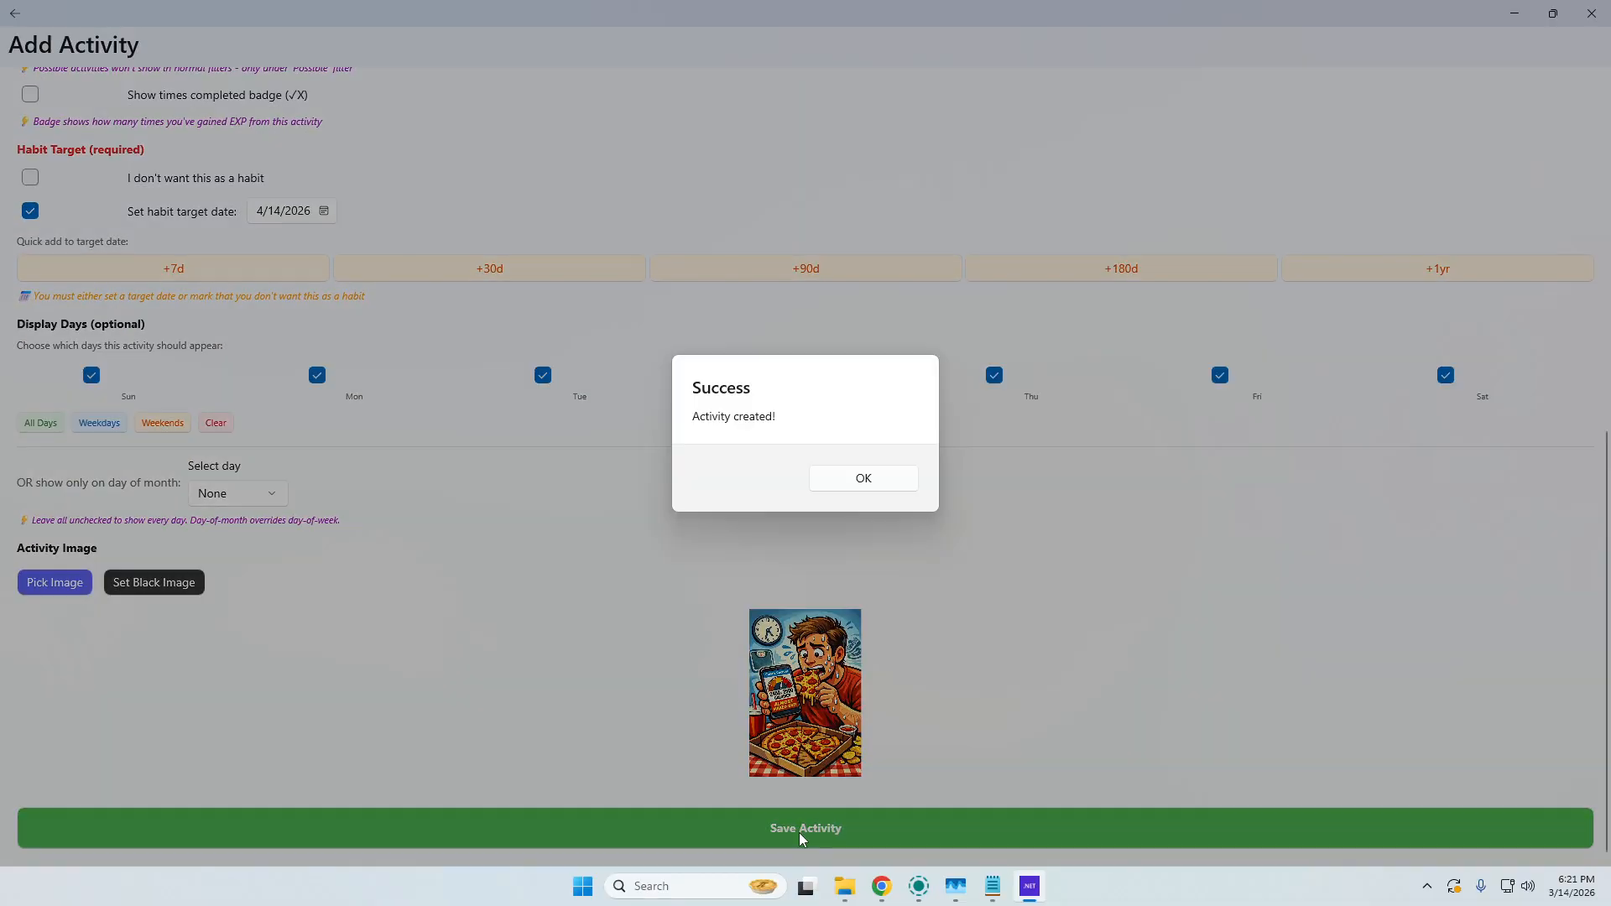
left_click(847, 478)
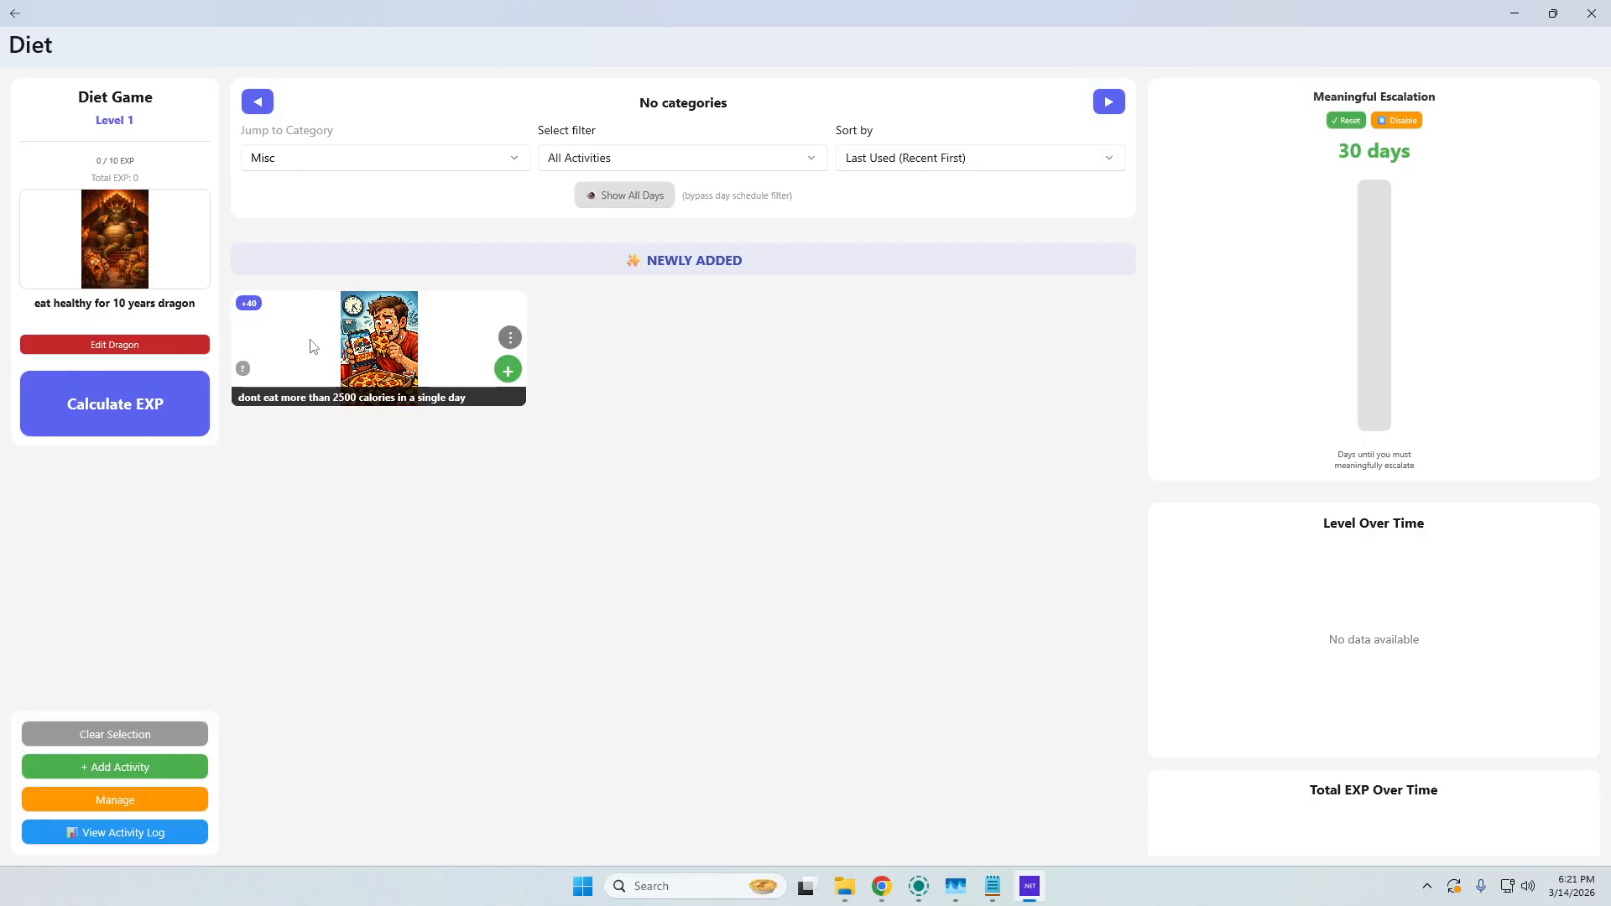
Select the 2500-calorie activity as completed, calculate its EXP, and dismiss the result.
left_click(470, 361)
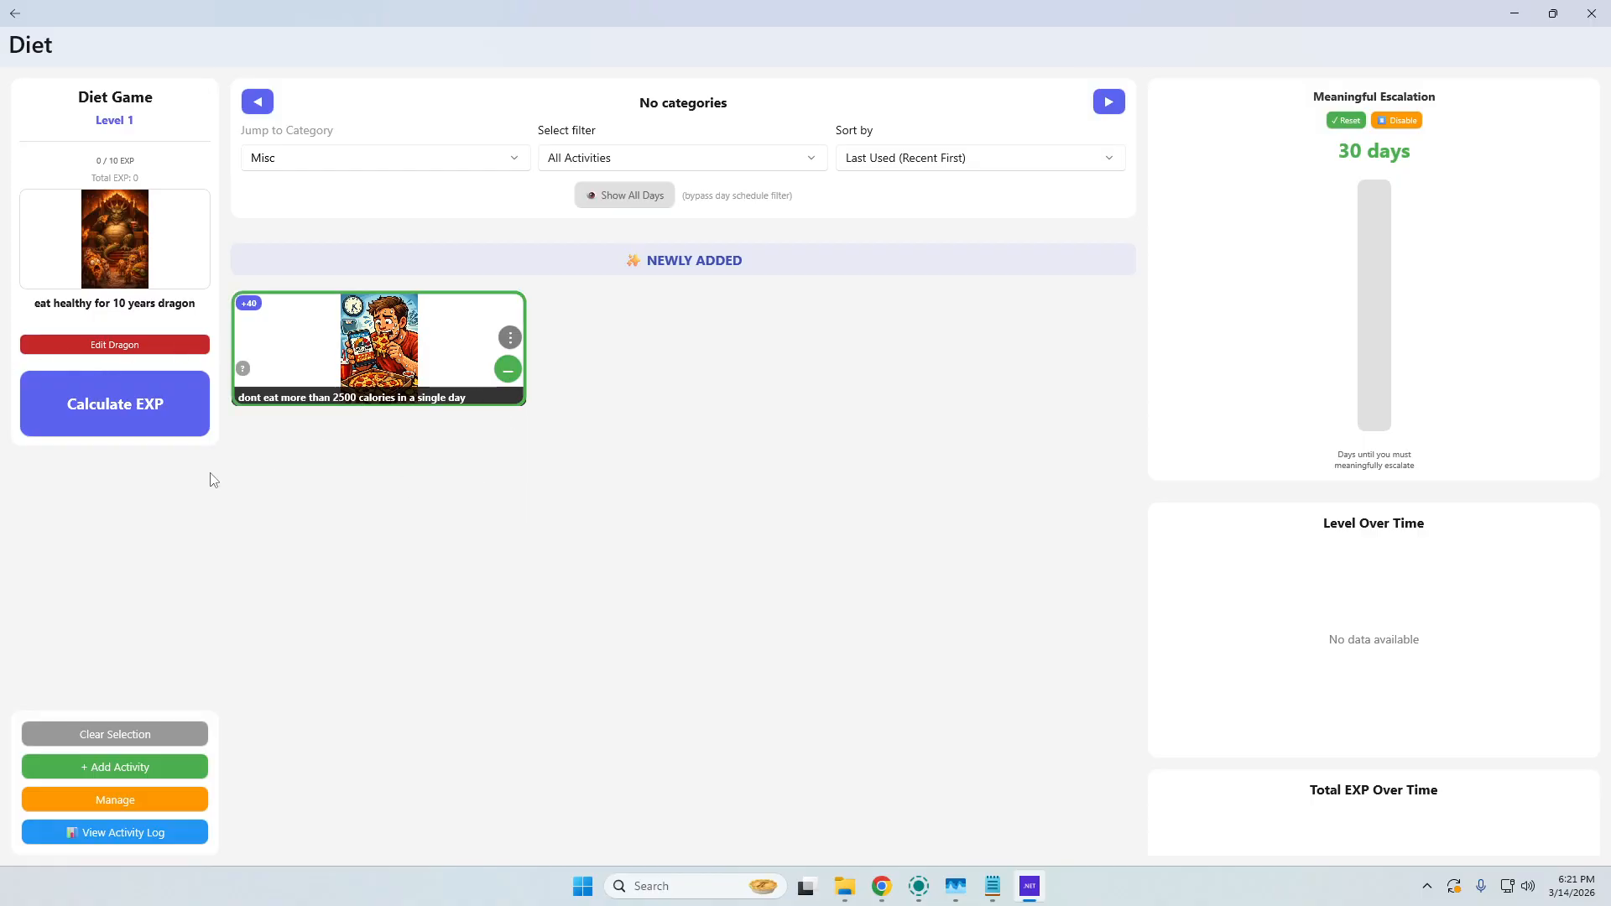
left_click(127, 415)
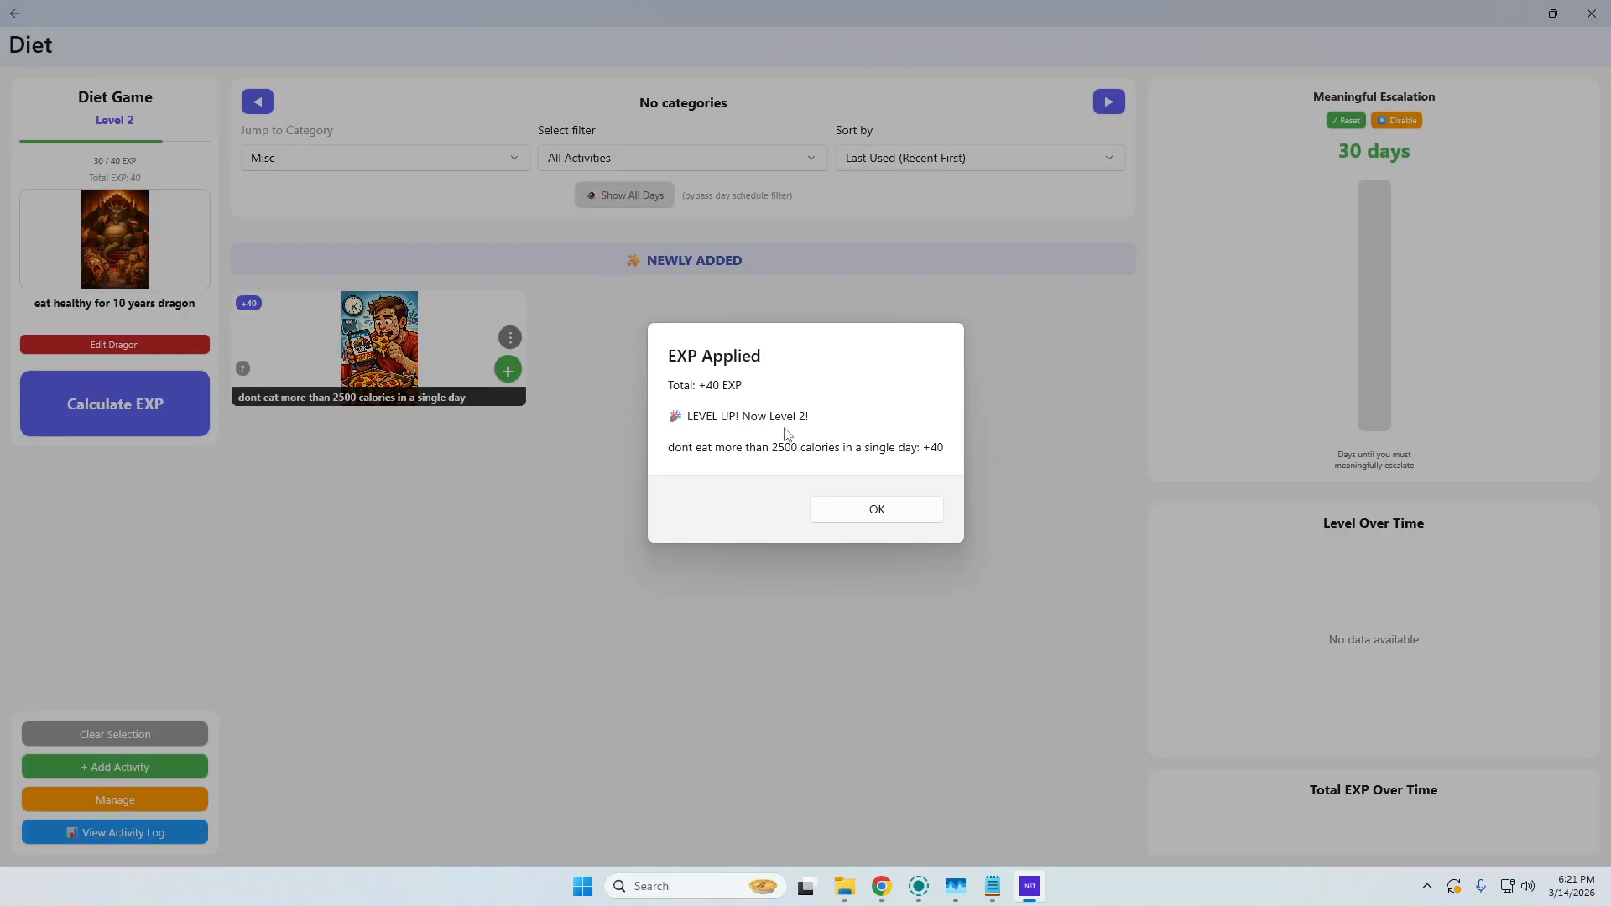
left_click(907, 510)
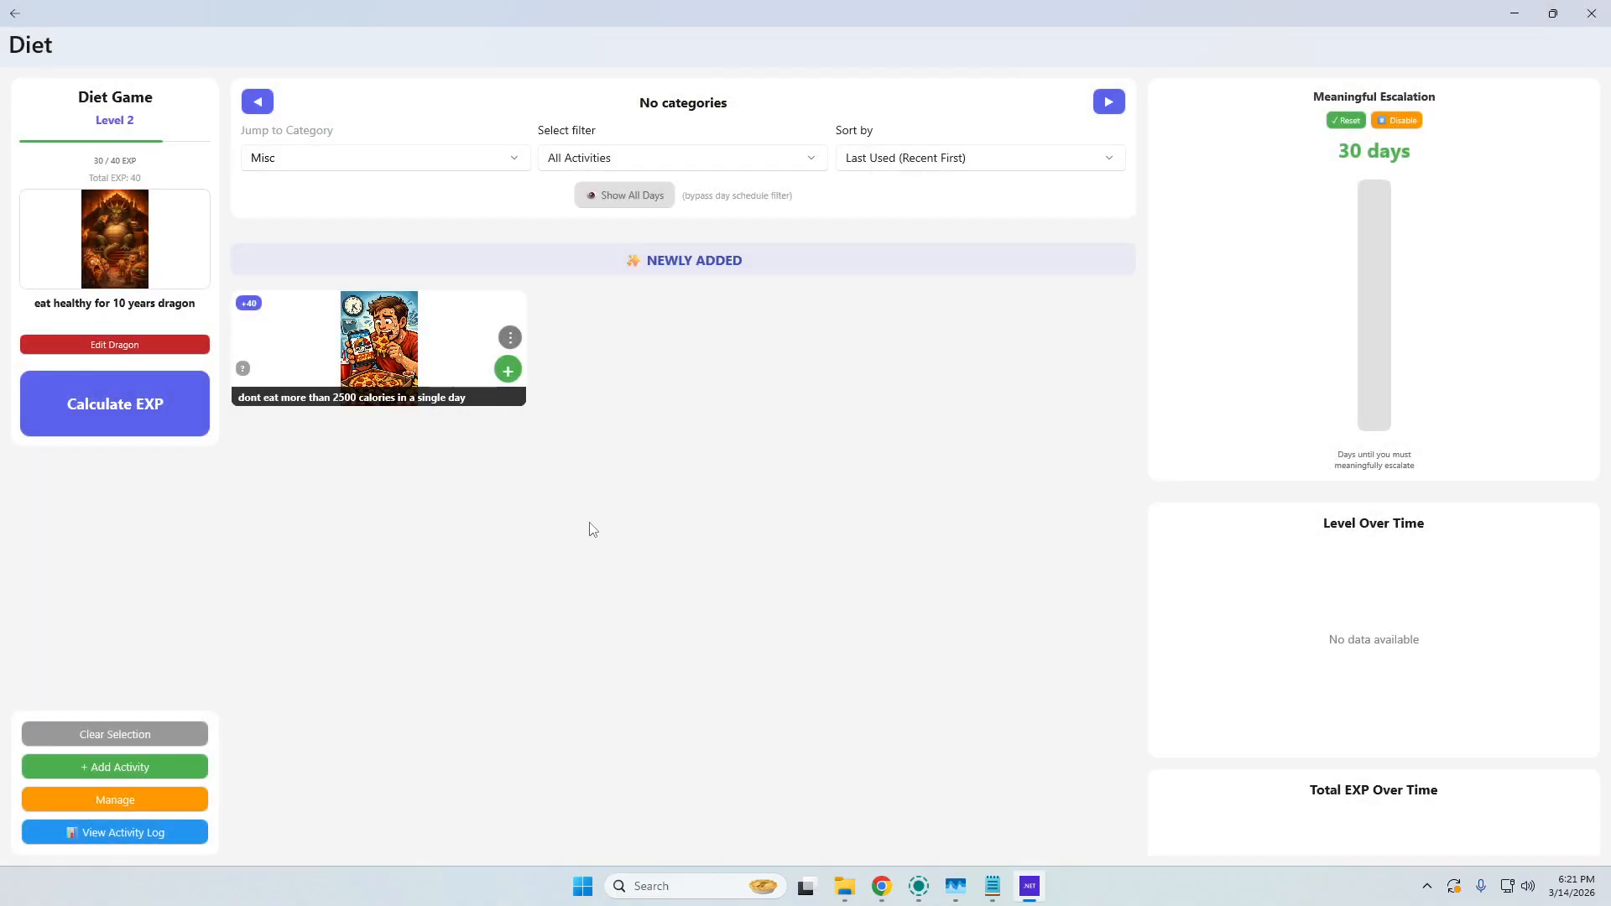